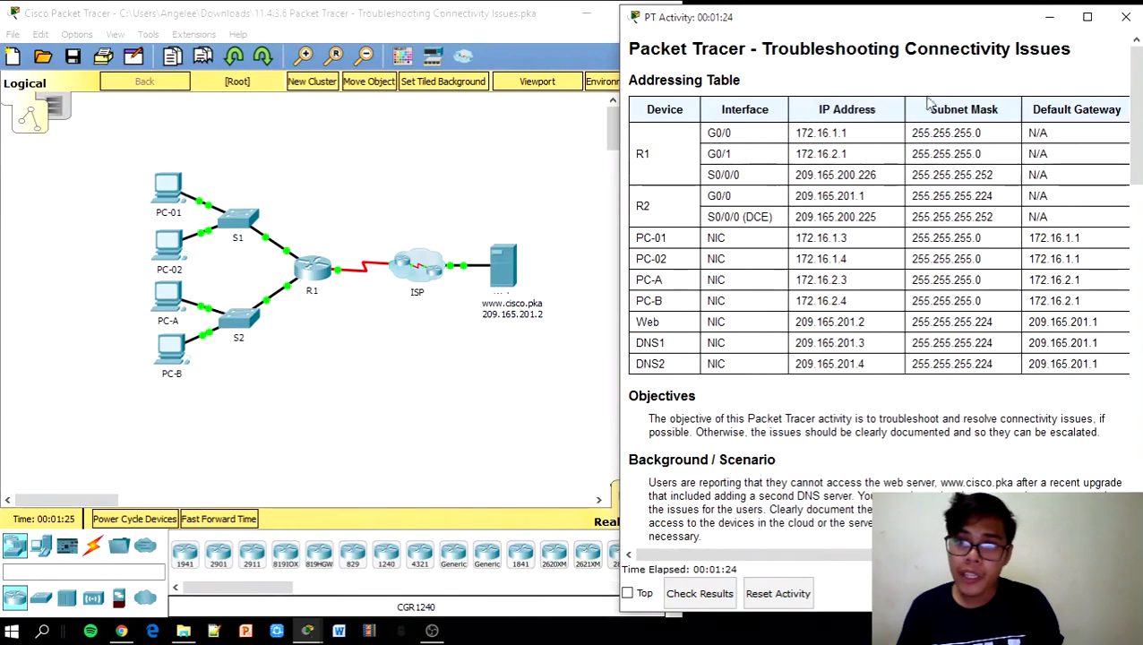
# Open PC-01's device window and resize it to sit beside the activity instructions
pyautogui.moveTo(1131, 125); pyautogui.dragTo(1131, 220)
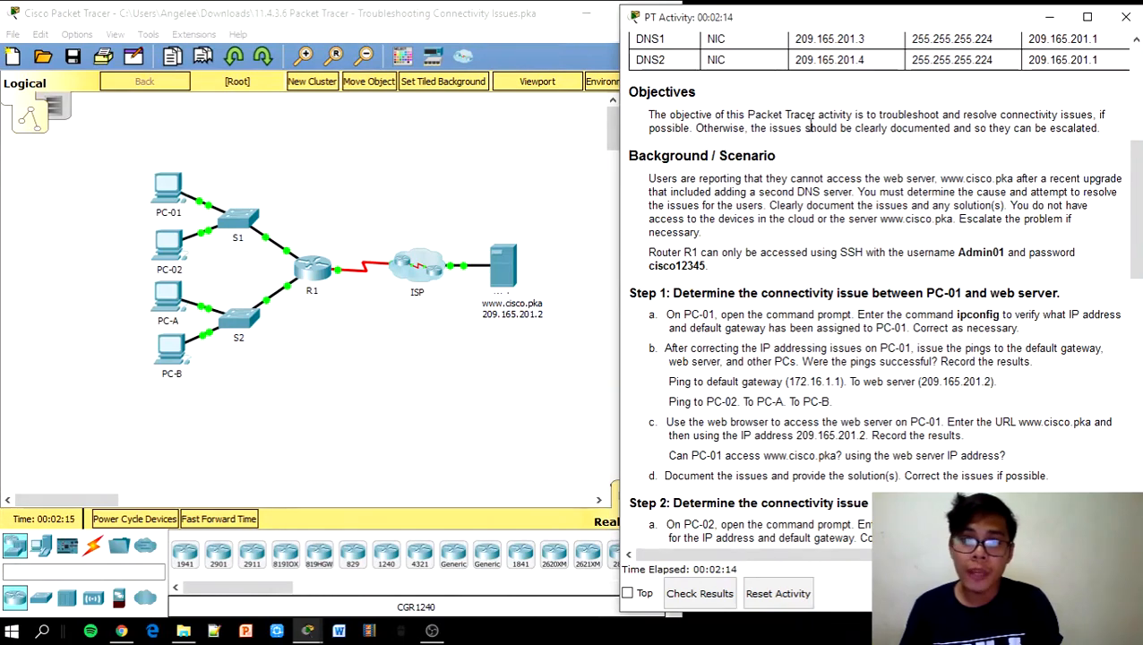
pyautogui.moveTo(1133, 177); pyautogui.dragTo(1137, 241)
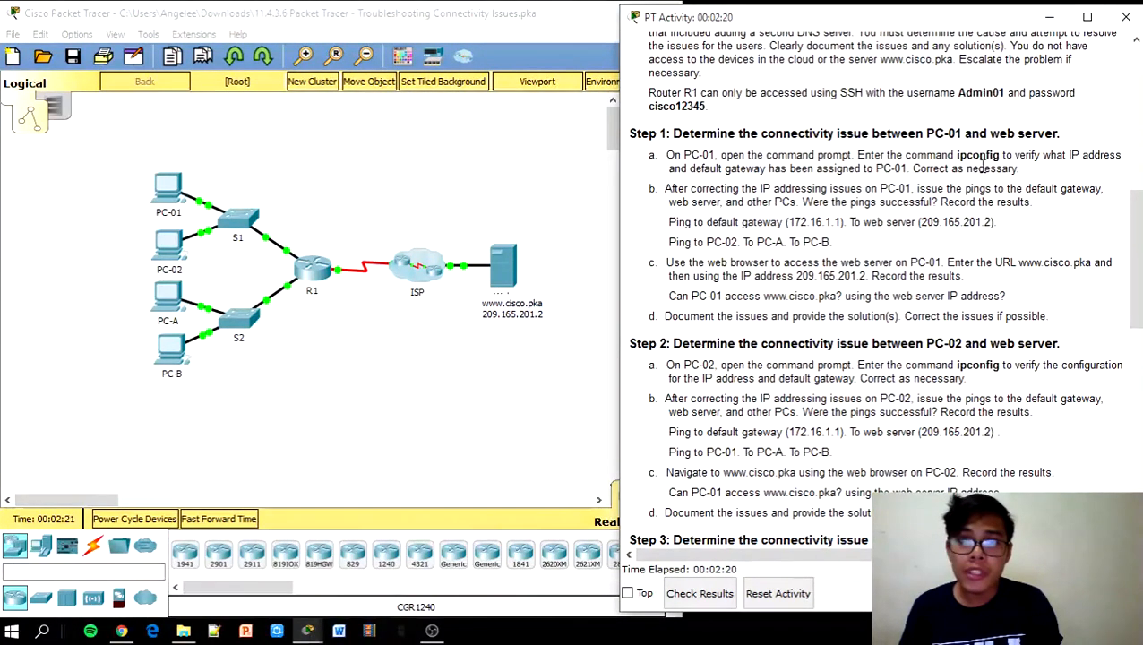
pyautogui.click(186, 199)
pyautogui.click(183, 195)
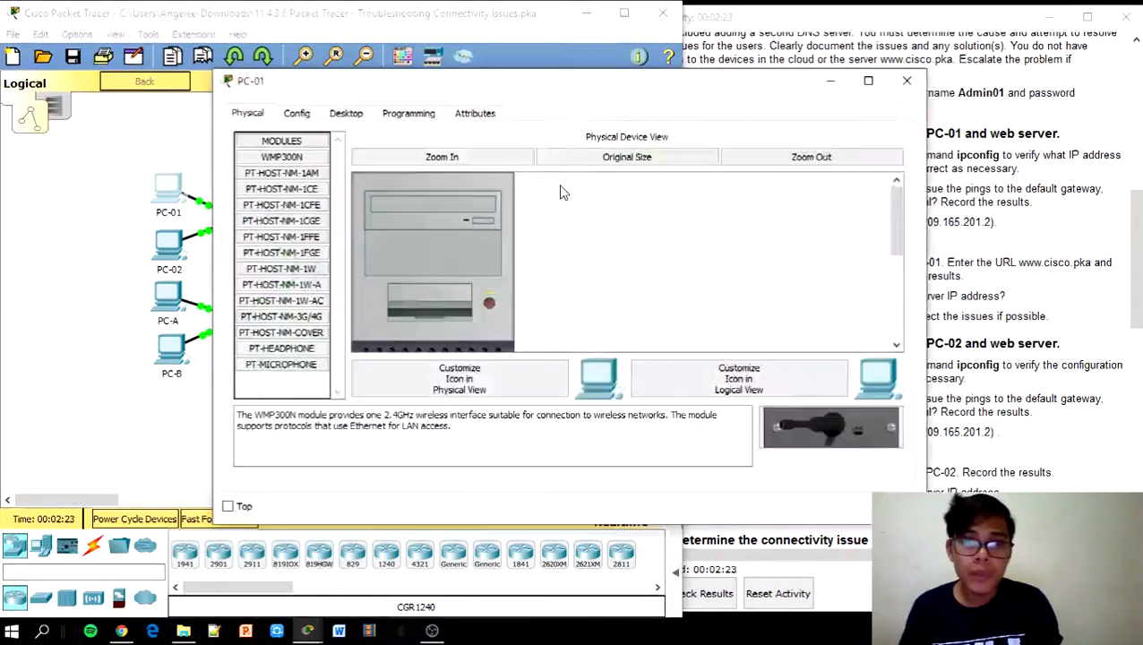
pyautogui.moveTo(927, 284); pyautogui.dragTo(574, 289)
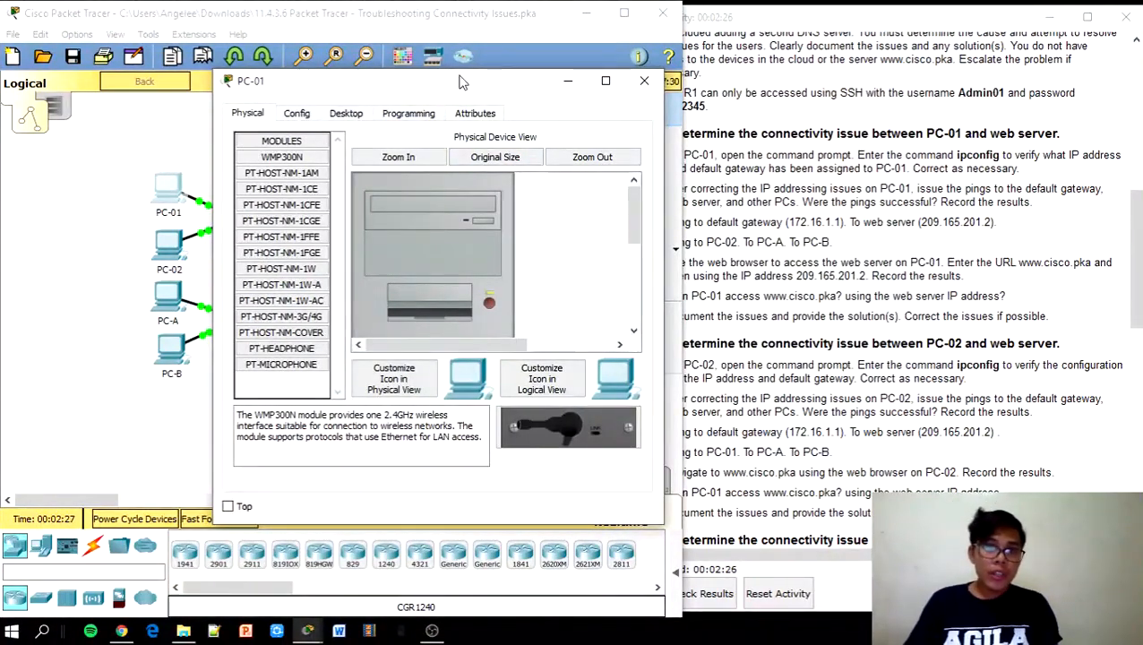
pyautogui.moveTo(451, 75); pyautogui.dragTo(365, 103)
# Run ipconfig on PC-01, showing IP 172.168.1.3 with gateway 172.16.1.1
pyautogui.click(263, 140)
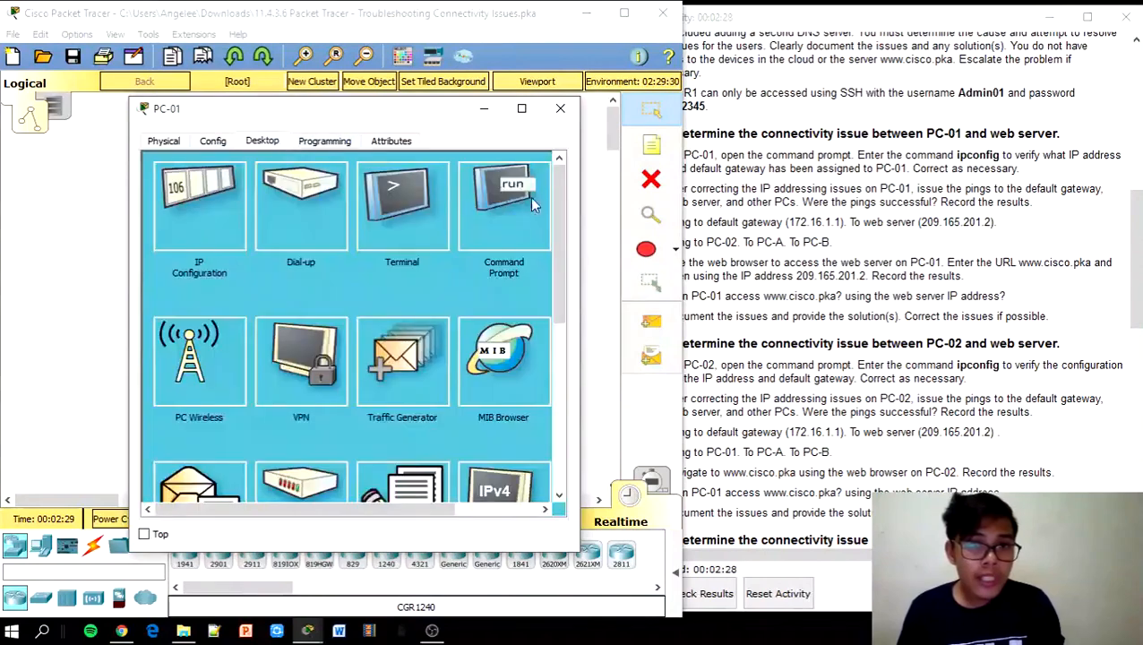
pyautogui.click(483, 219)
pyautogui.write('ip')
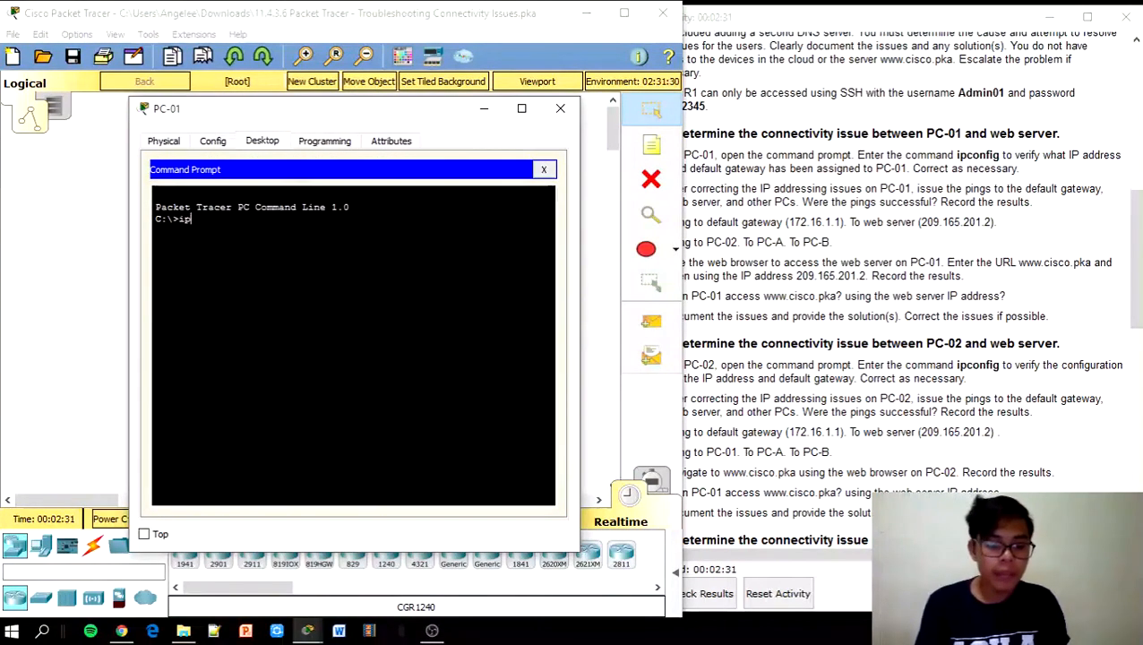
pyautogui.write('config')
pyautogui.press('Return')
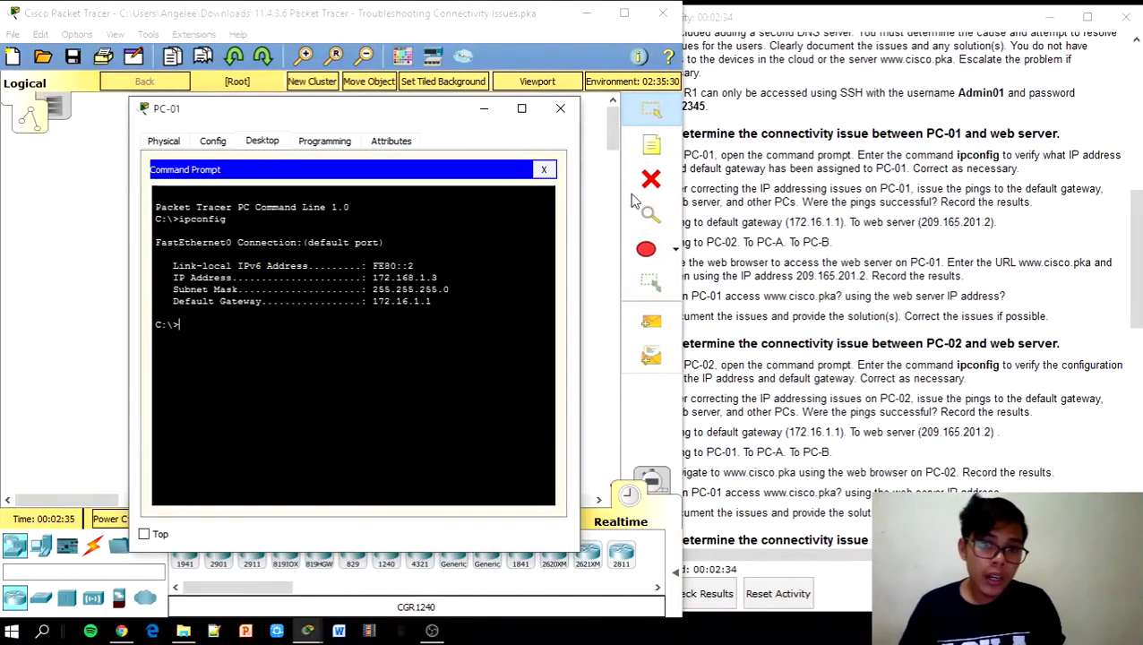
pyautogui.click(1004, 226)
pyautogui.moveTo(1140, 262); pyautogui.dragTo(1132, 178)
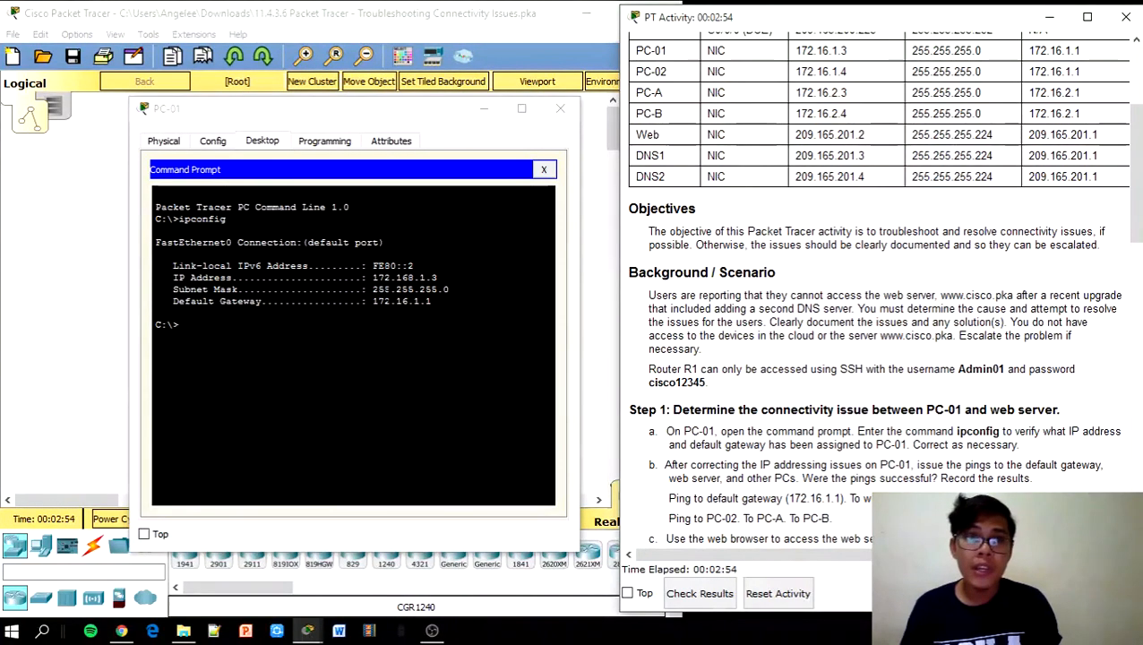
# In PC-01's IP Configuration, remove the stray 8 so the address reads 172.16.1.3
pyautogui.click(542, 170)
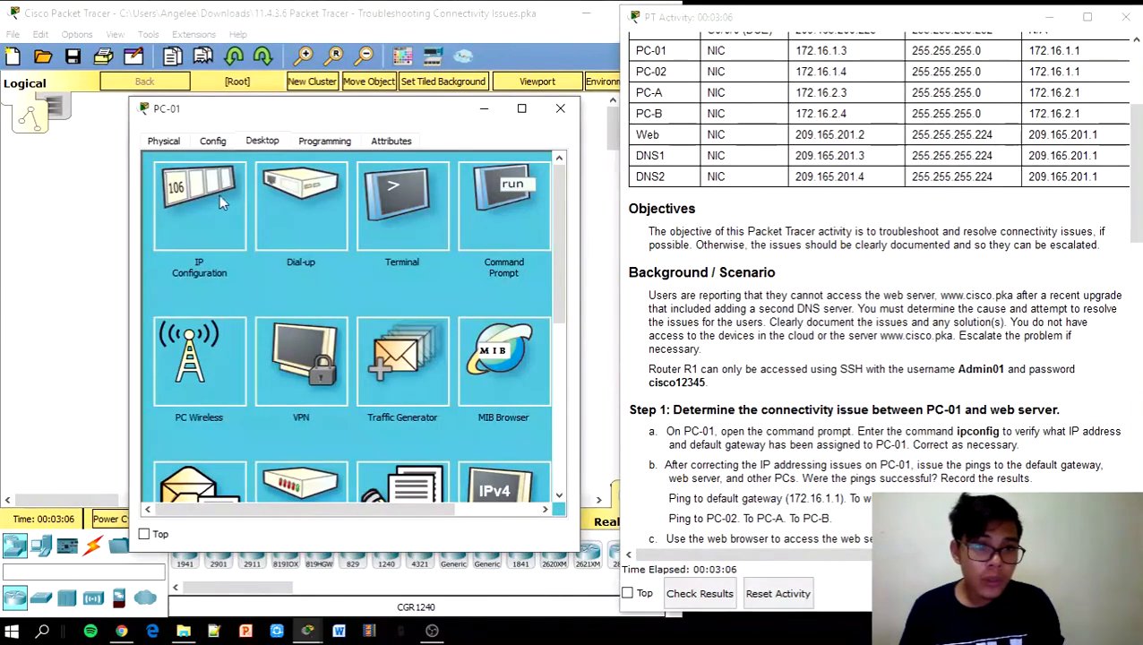
pyautogui.click(196, 207)
pyautogui.click(307, 237)
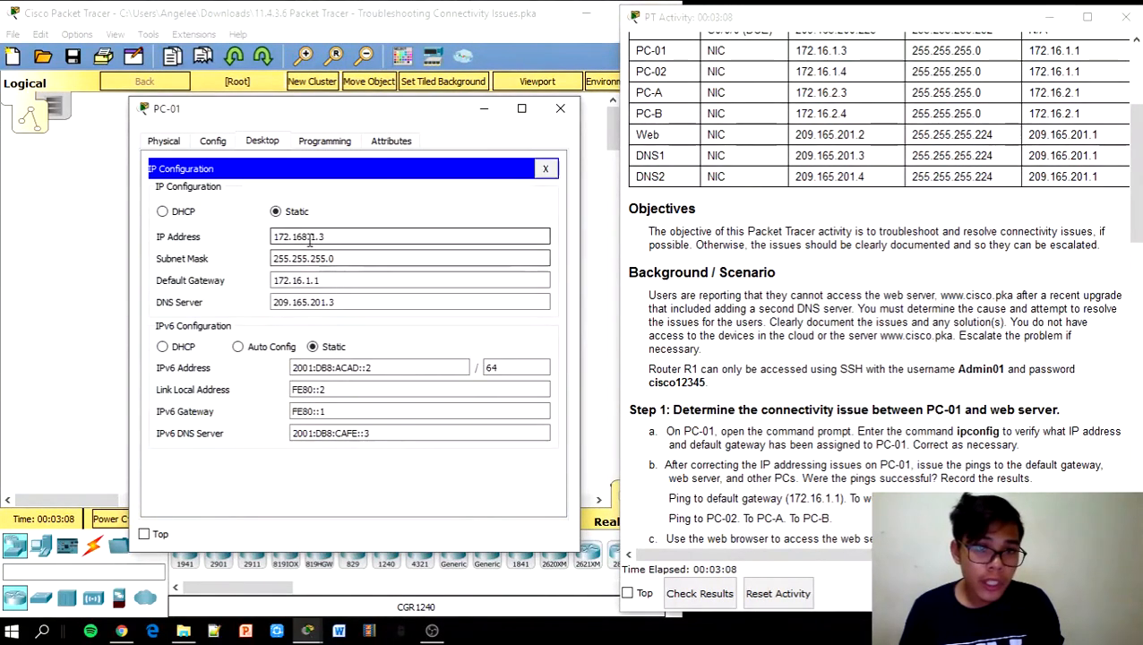
pyautogui.press('BackSpace')
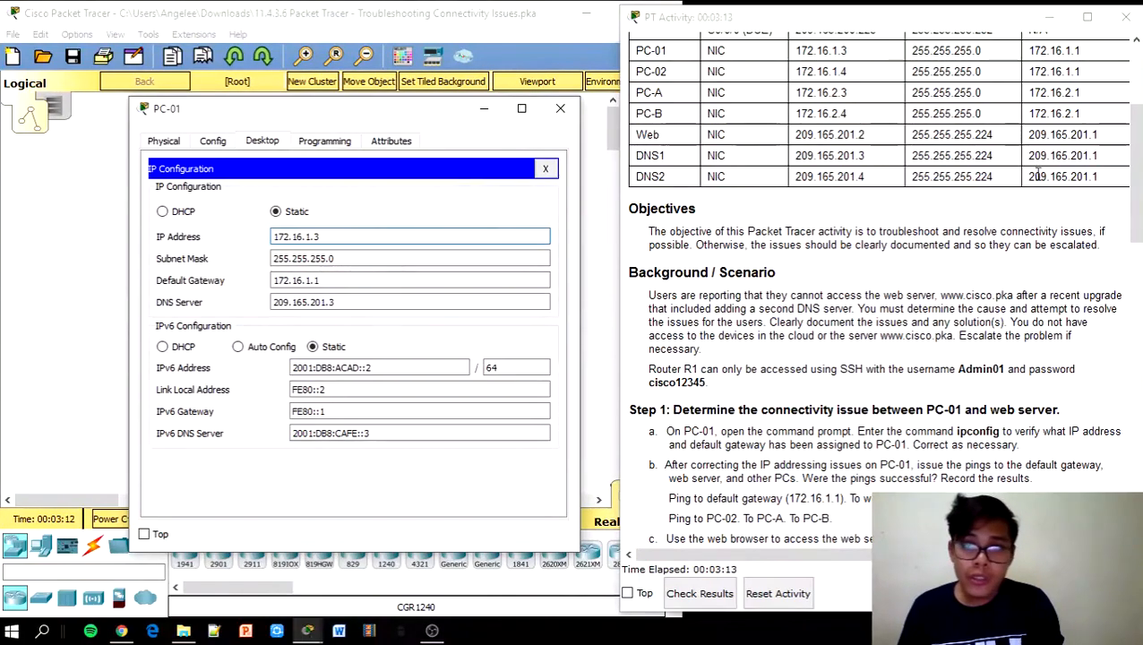
pyautogui.moveTo(1134, 191); pyautogui.dragTo(1134, 259)
pyautogui.scroll(-3, 1134, 259)
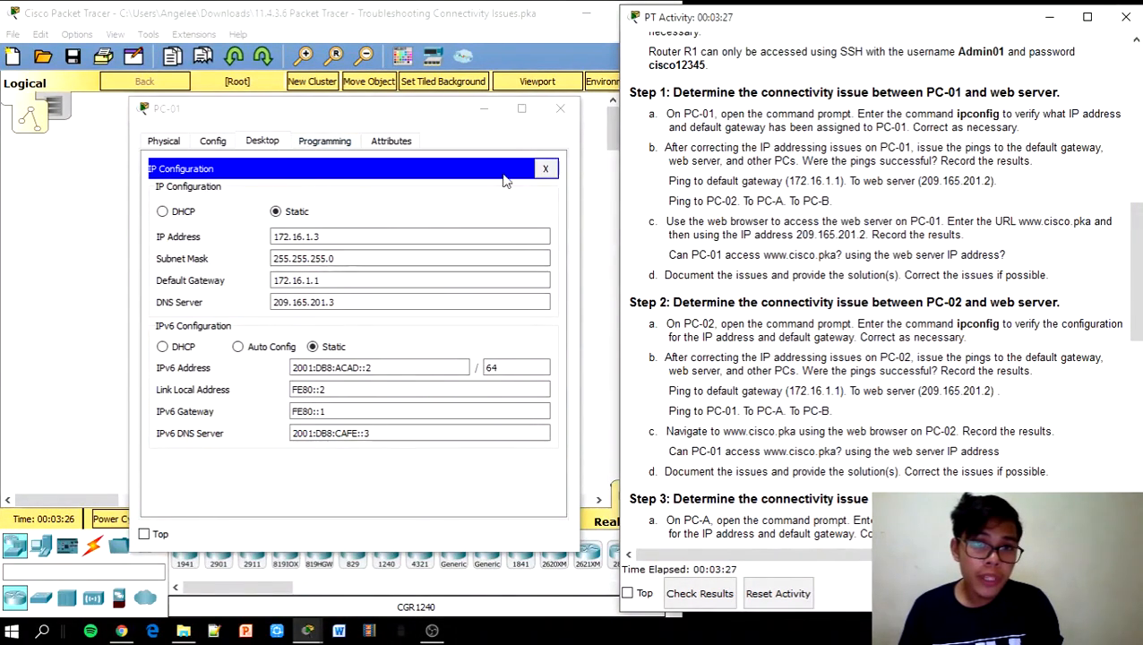
pyautogui.click(545, 168)
pyautogui.click(544, 168)
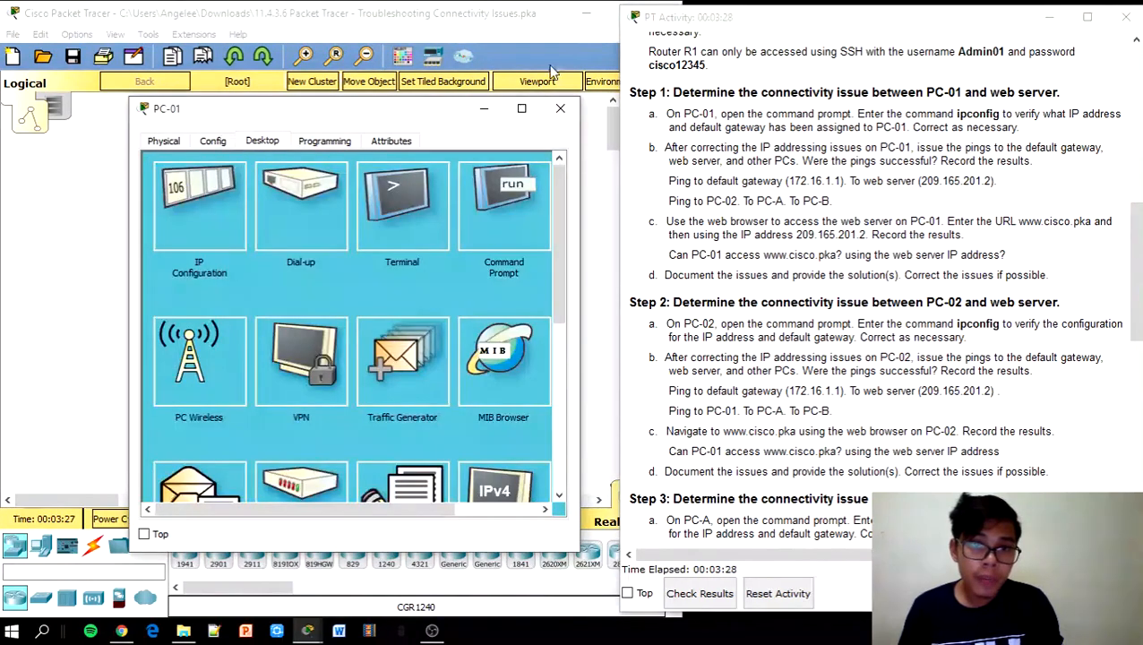
# Ping the default gateway 172.16.1.1 from PC-01, getting 4 of 4 replies
pyautogui.click(545, 231)
pyautogui.write('ping')
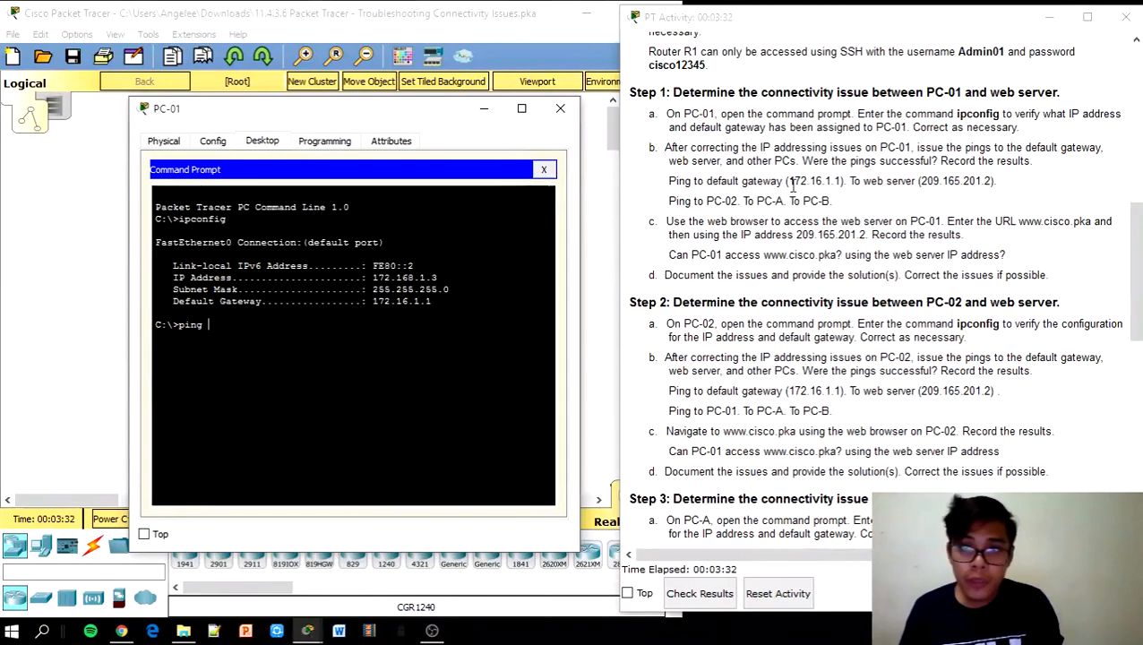
pyautogui.moveTo(787, 181); pyautogui.dragTo(842, 181)
pyautogui.hotkey('ctrl', 'c')
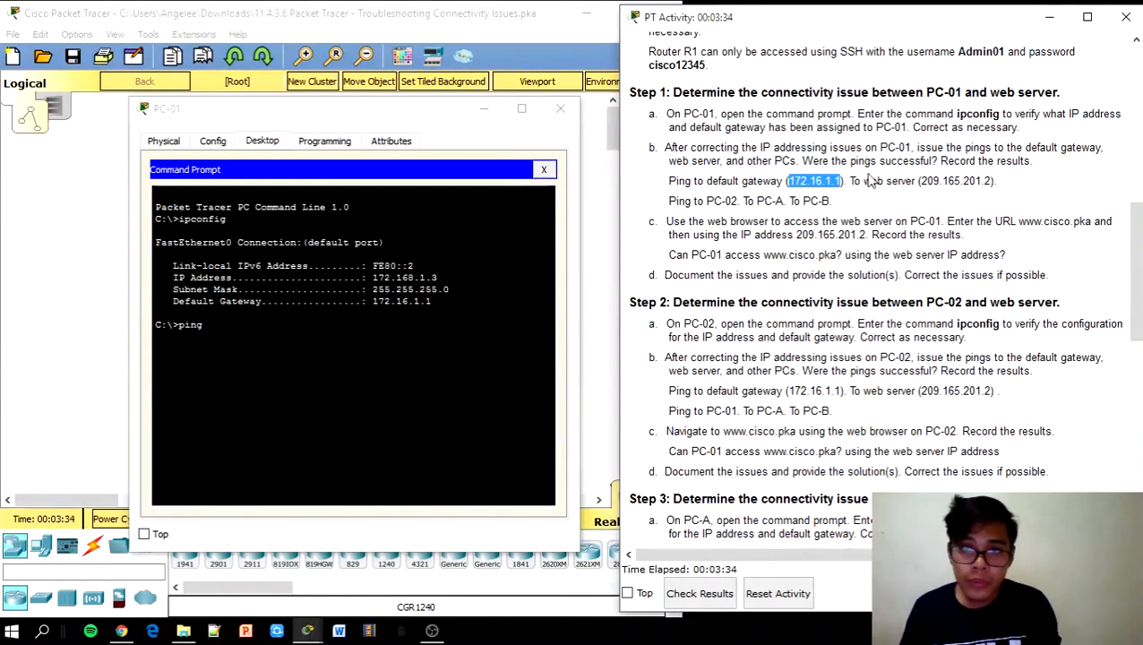
pyautogui.click(412, 331)
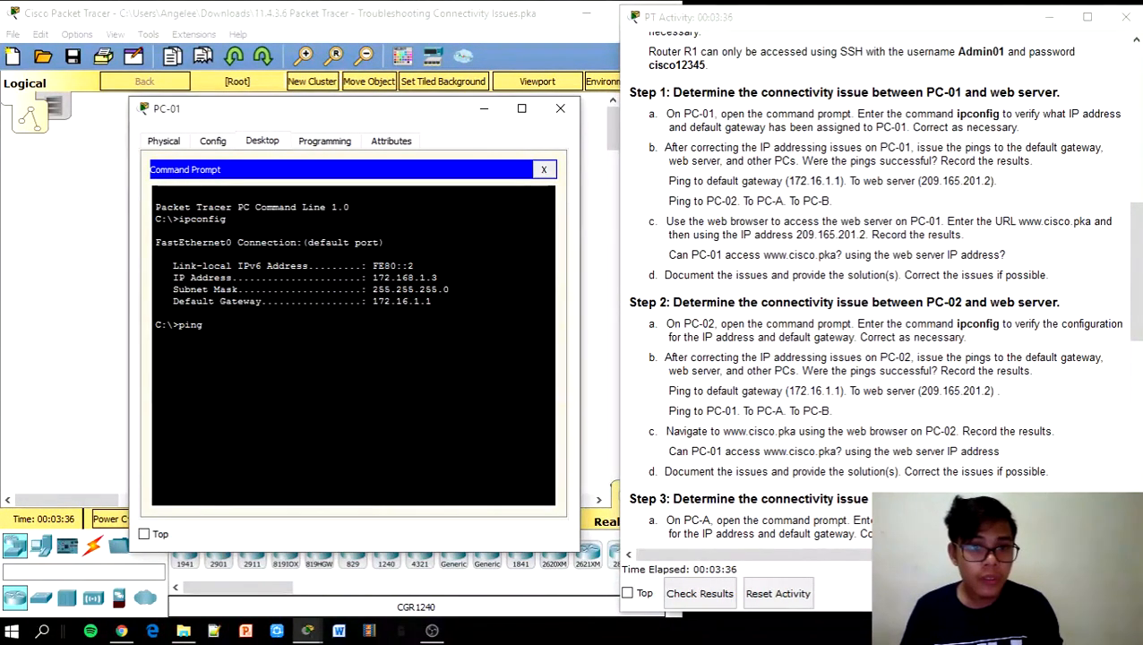
pyautogui.rightClick(333, 328)
pyautogui.click(376, 360)
pyautogui.press('Return')
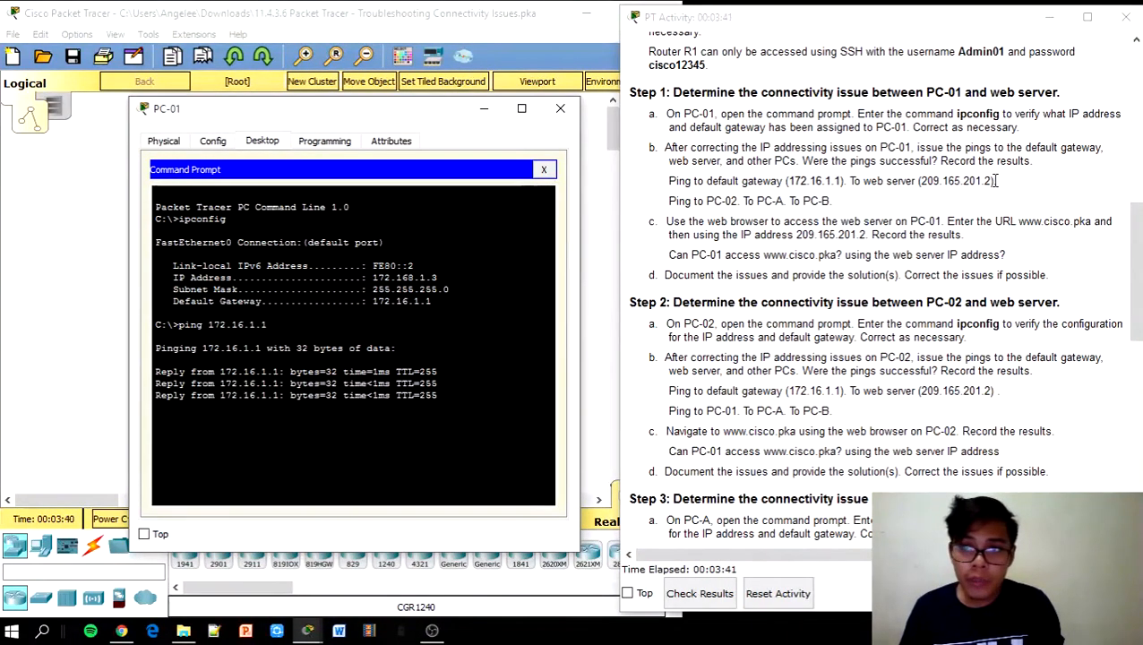
# Ping the web server 209.165.201.2 from PC-01, getting 3 of 4 replies
pyautogui.moveTo(992, 181); pyautogui.dragTo(927, 175)
pyautogui.hotkey('ctrl', 'c')
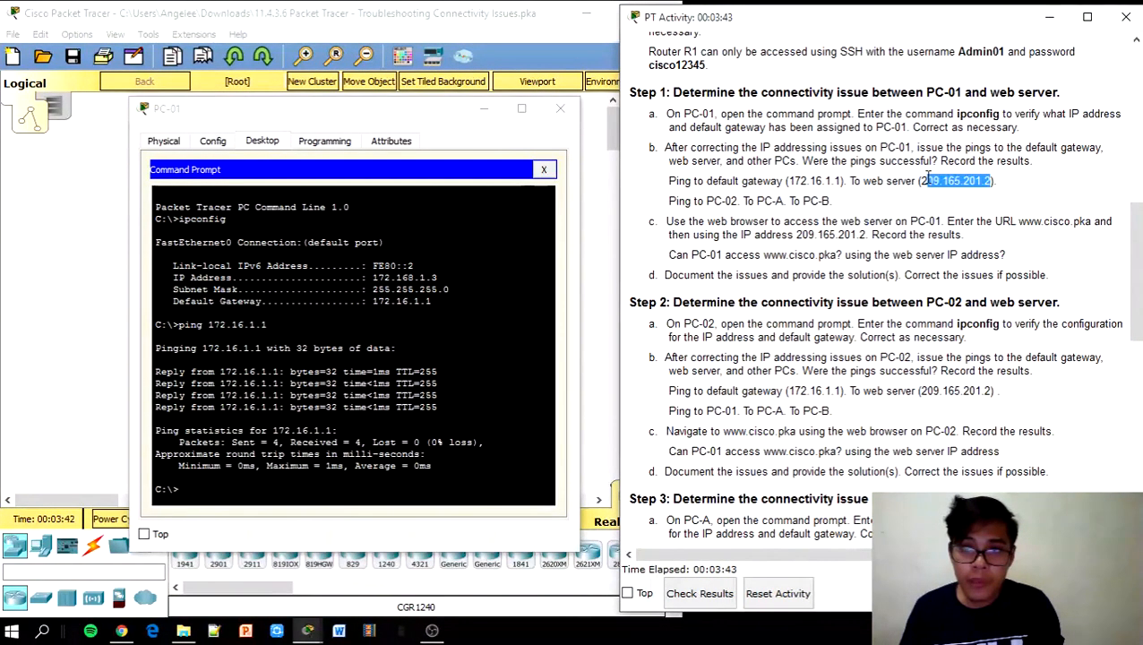
pyautogui.click(181, 489)
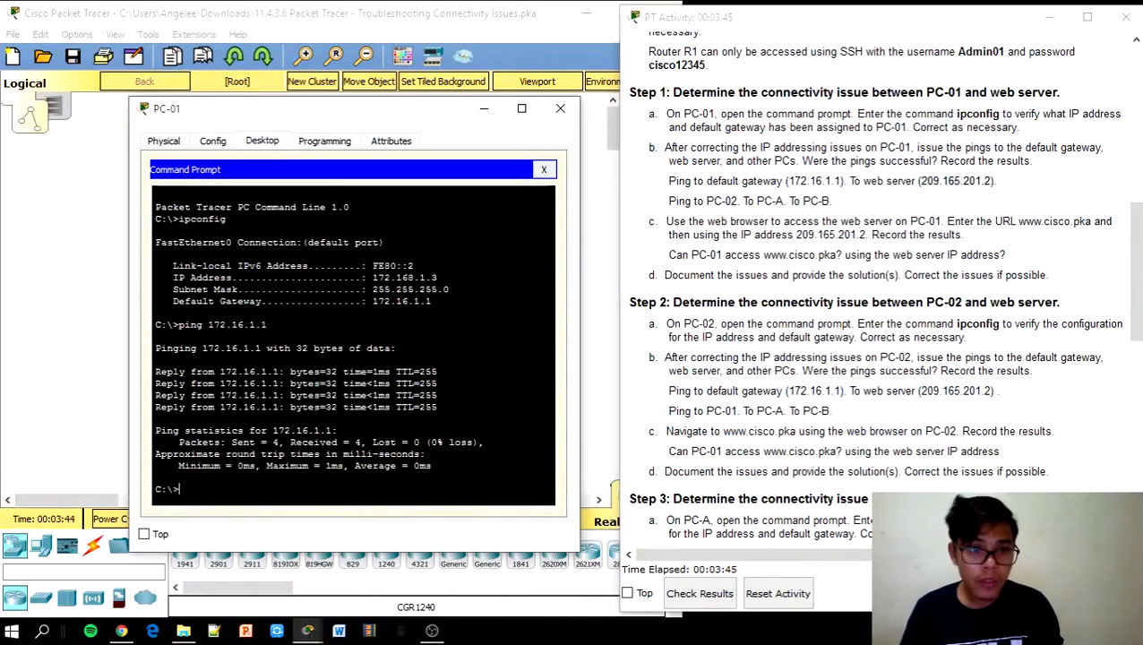
pyautogui.write('ping')
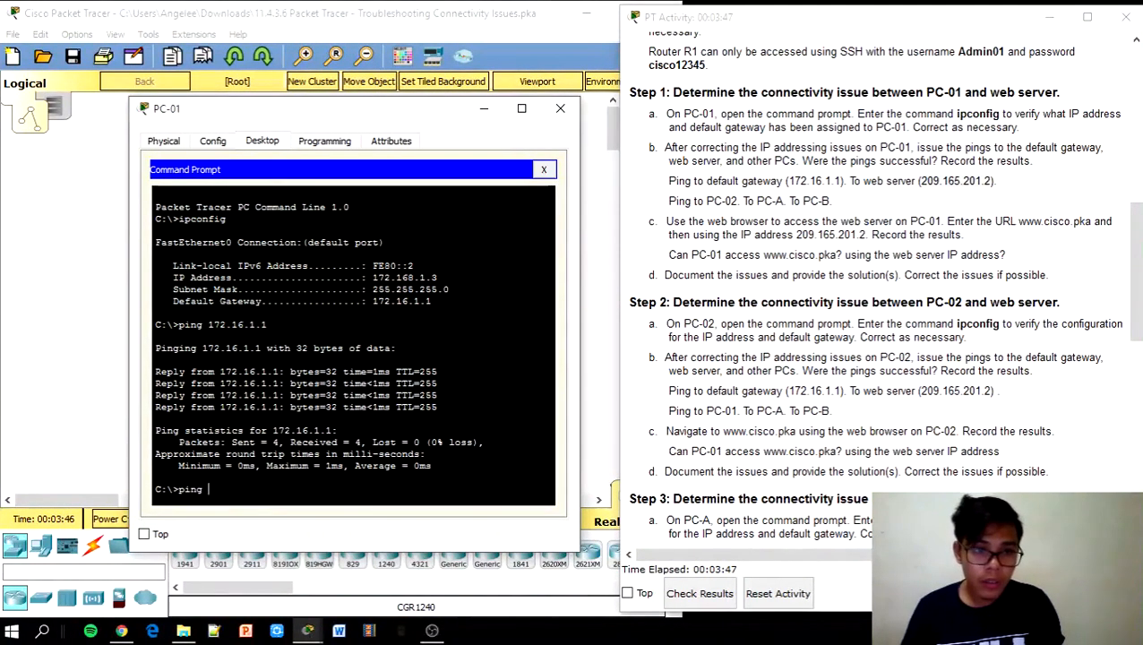
pyautogui.rightClick(247, 495)
pyautogui.click(278, 529)
pyautogui.press('Return')
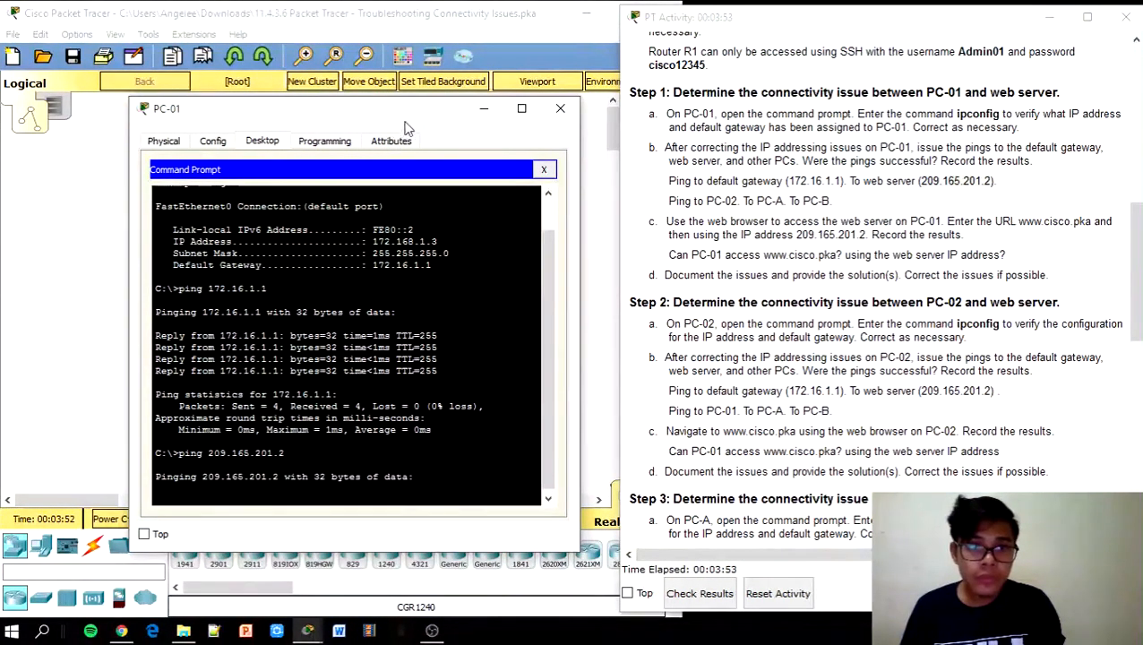
pyautogui.moveTo(411, 124); pyautogui.dragTo(376, 51)
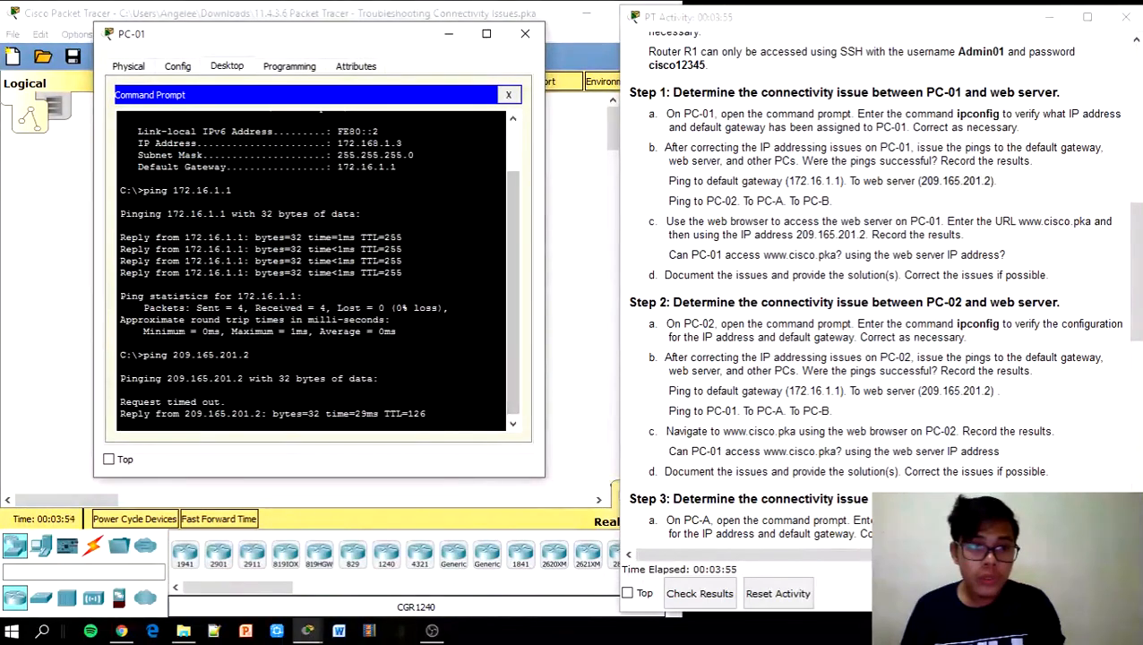
pyautogui.moveTo(1136, 285); pyautogui.dragTo(1135, 188)
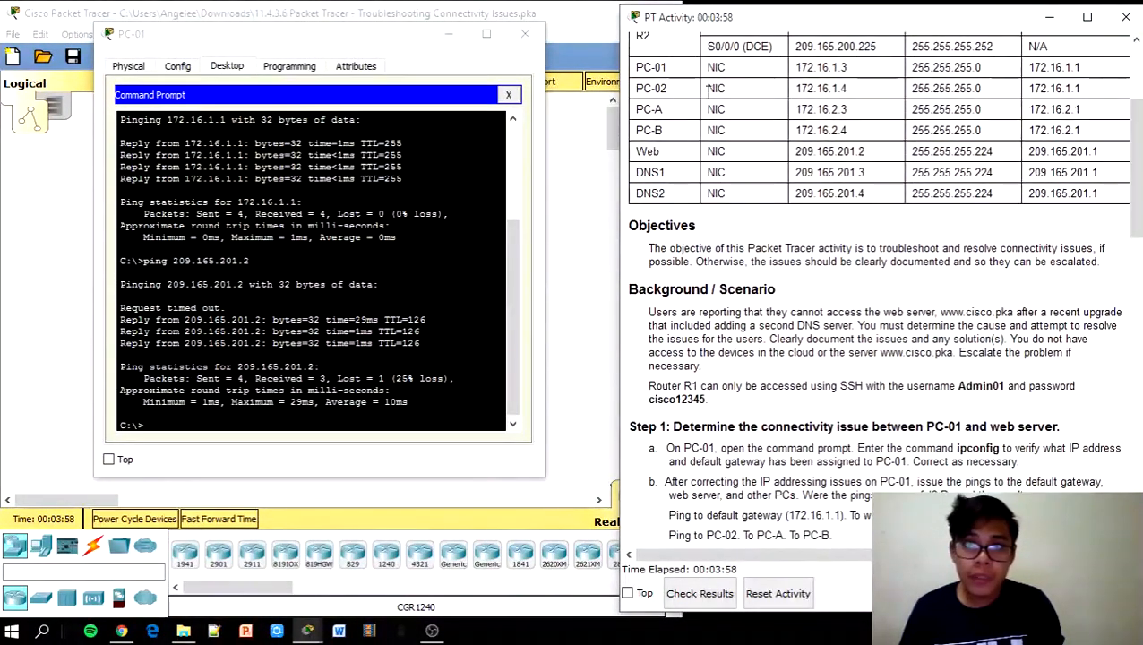
# Ping PC-02 at 172.16.1.4 from PC-01, getting 4 of 4 replies
pyautogui.moveTo(849, 92); pyautogui.dragTo(800, 99)
pyautogui.hotkey('ctrl', 'c')
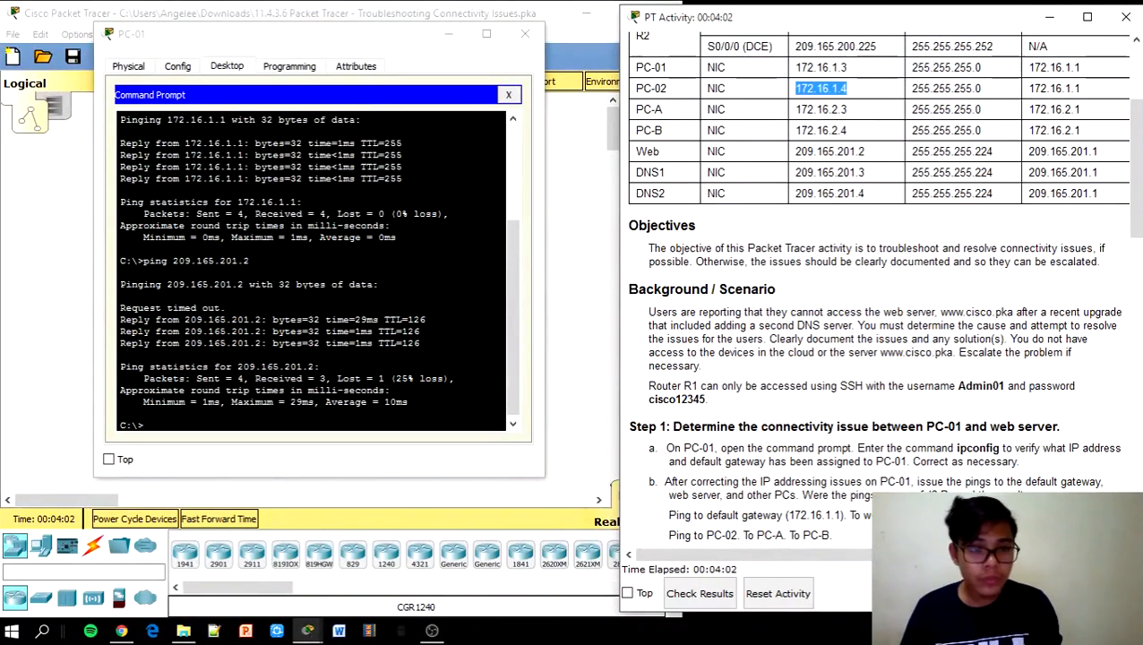
pyautogui.click(147, 425)
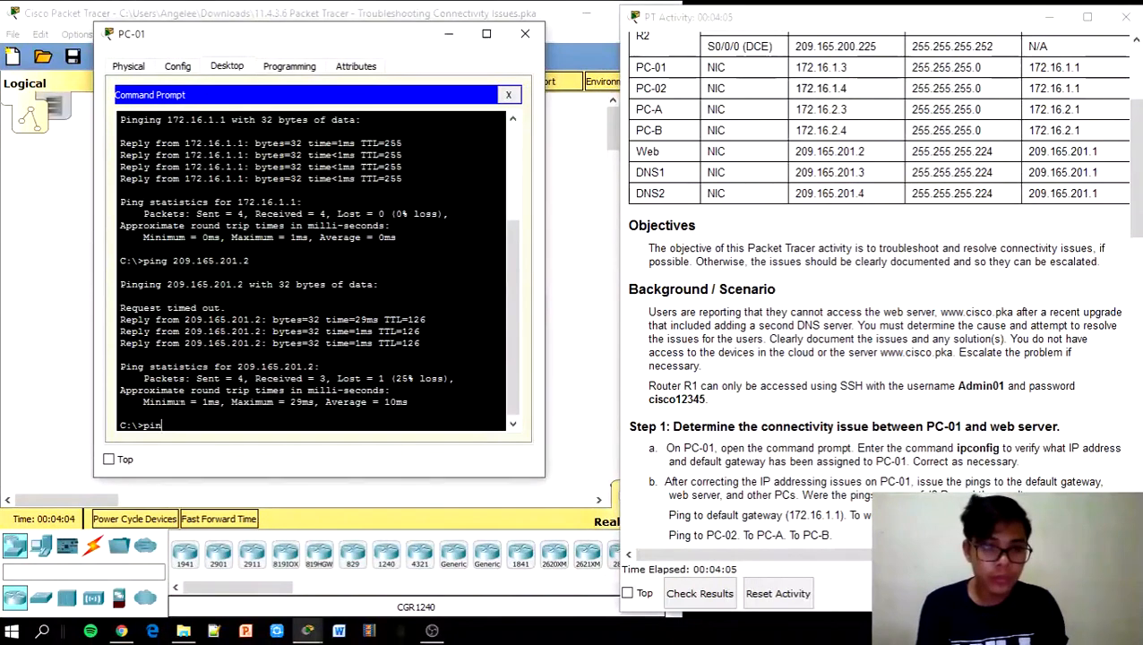
pyautogui.write('ping')
pyautogui.rightClick(223, 421)
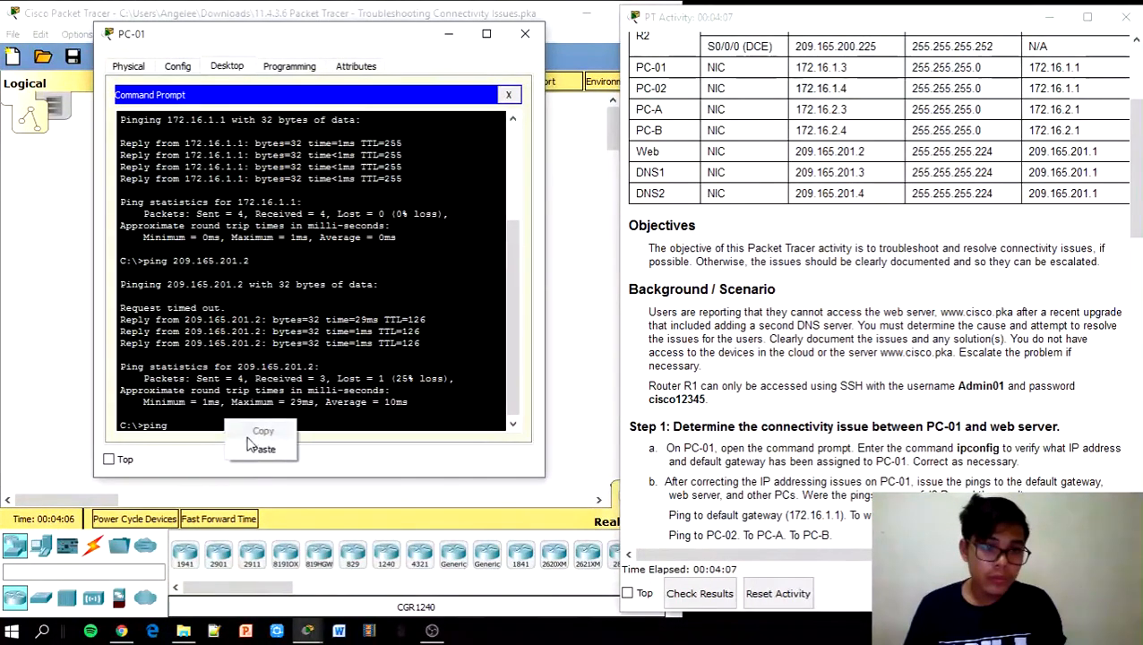
pyautogui.click(260, 448)
pyautogui.press('Return')
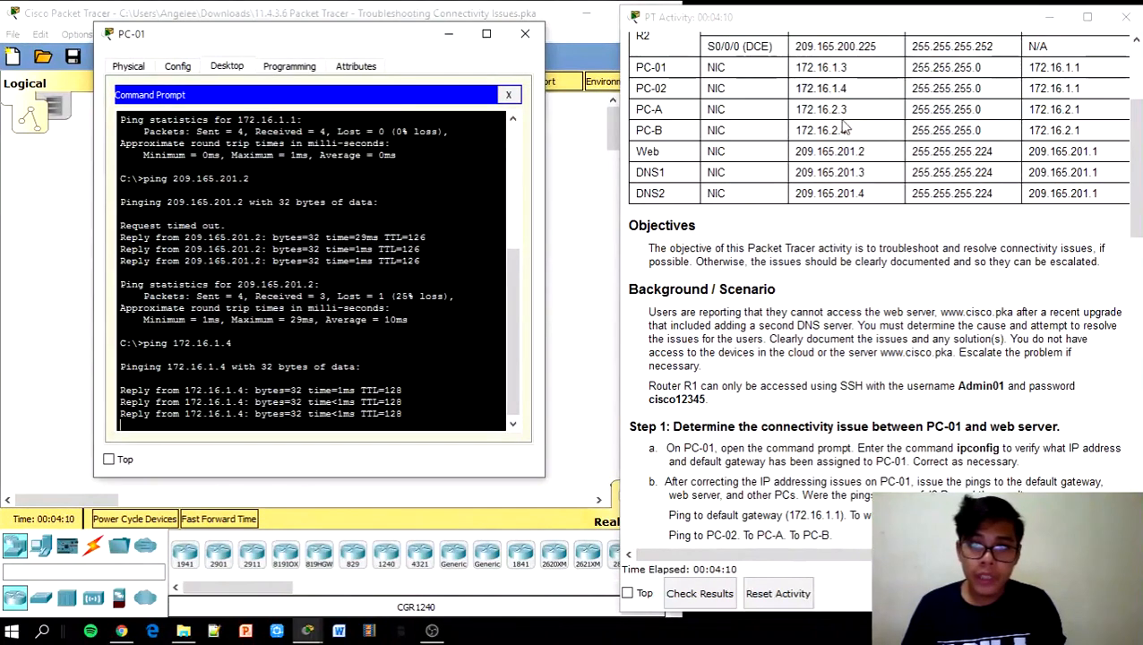
# Ping PC-A (172.16.2.3) and PC-B (172.16.2.4), both failing with 100% loss
pyautogui.moveTo(847, 109); pyautogui.dragTo(827, 112)
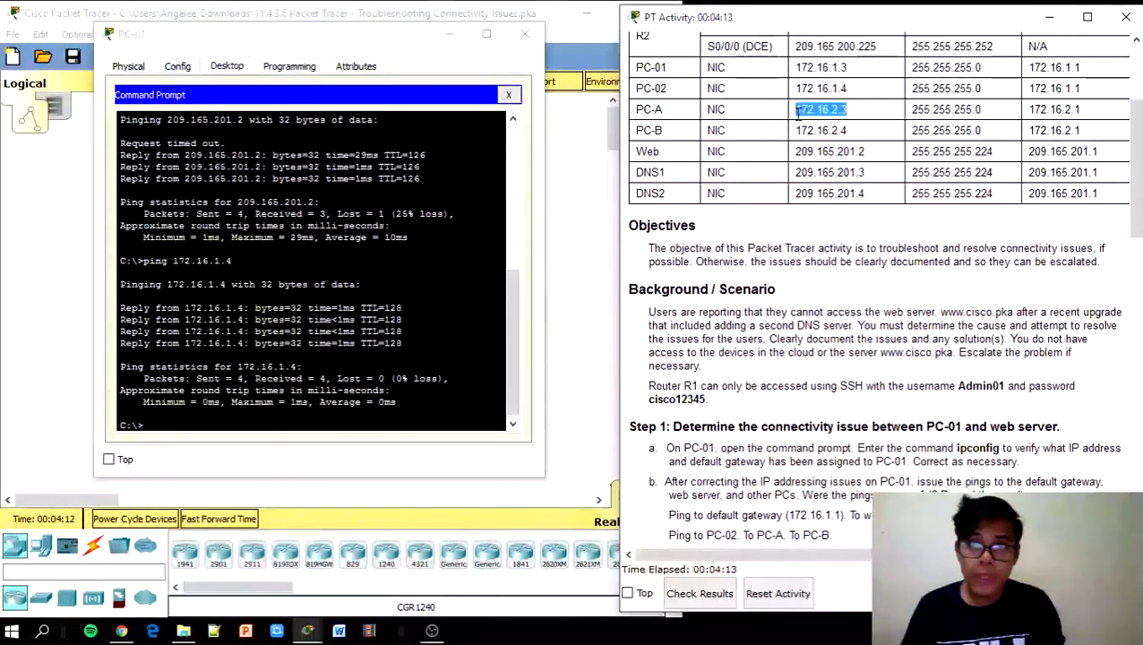
pyautogui.click(120, 411)
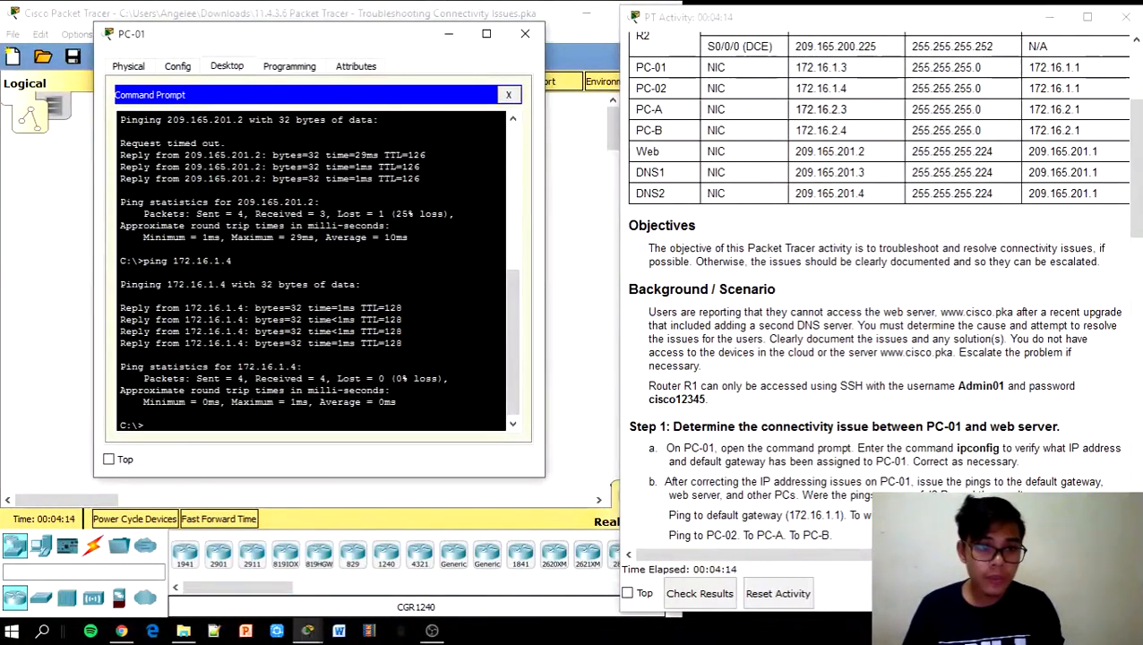
pyautogui.rightClick(184, 431)
pyautogui.click(226, 449)
pyautogui.press('Return')
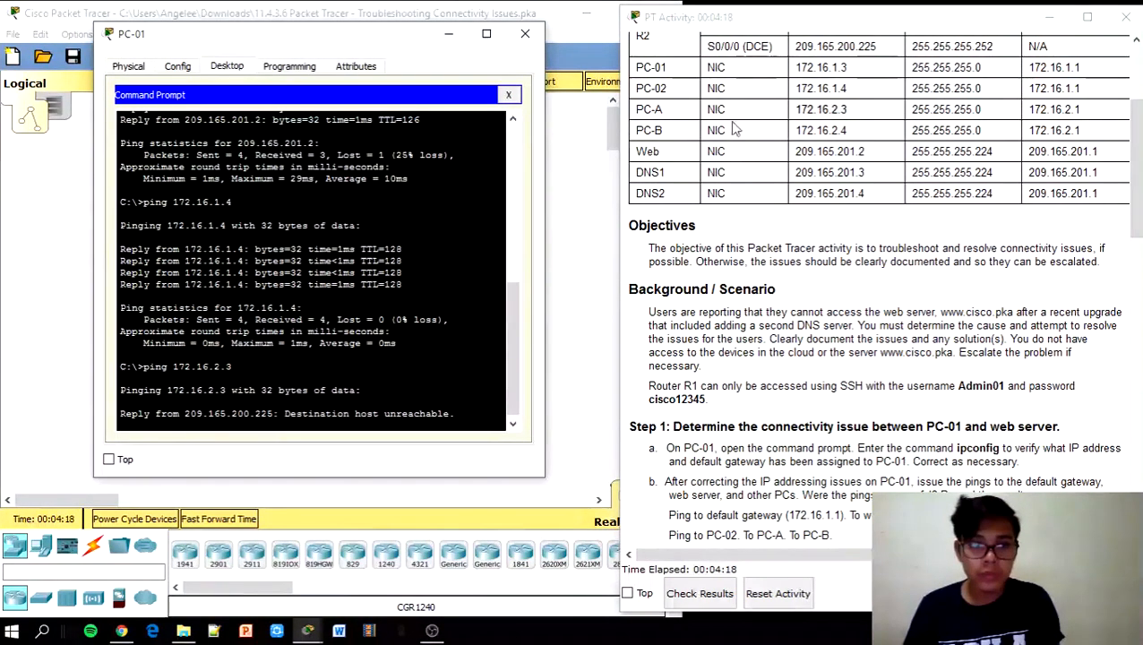
pyautogui.moveTo(846, 130); pyautogui.dragTo(799, 132)
pyautogui.hotkey('ctrl', 'c')
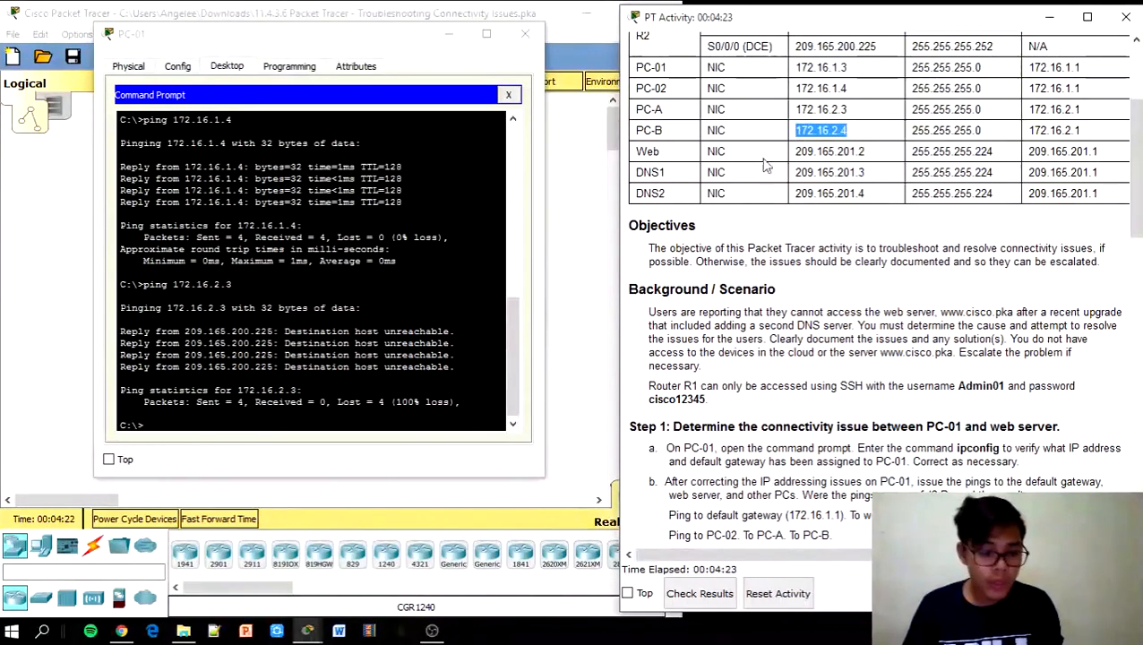
pyautogui.click(244, 411)
pyautogui.write('p')
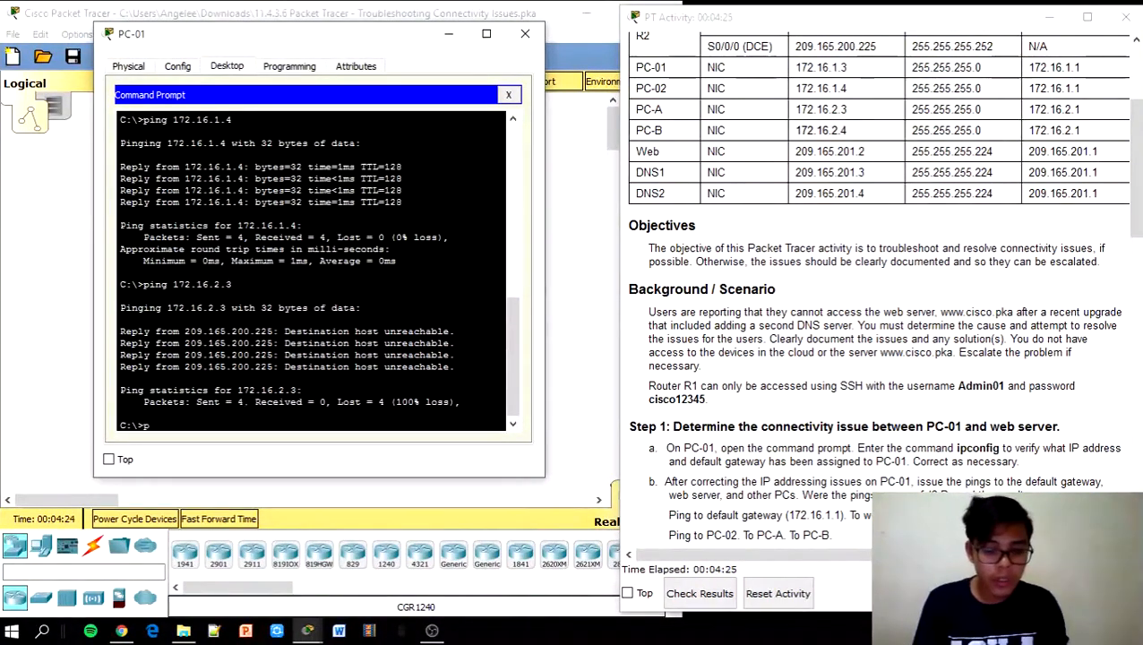
pyautogui.write('ing')
pyautogui.rightClick(225, 423)
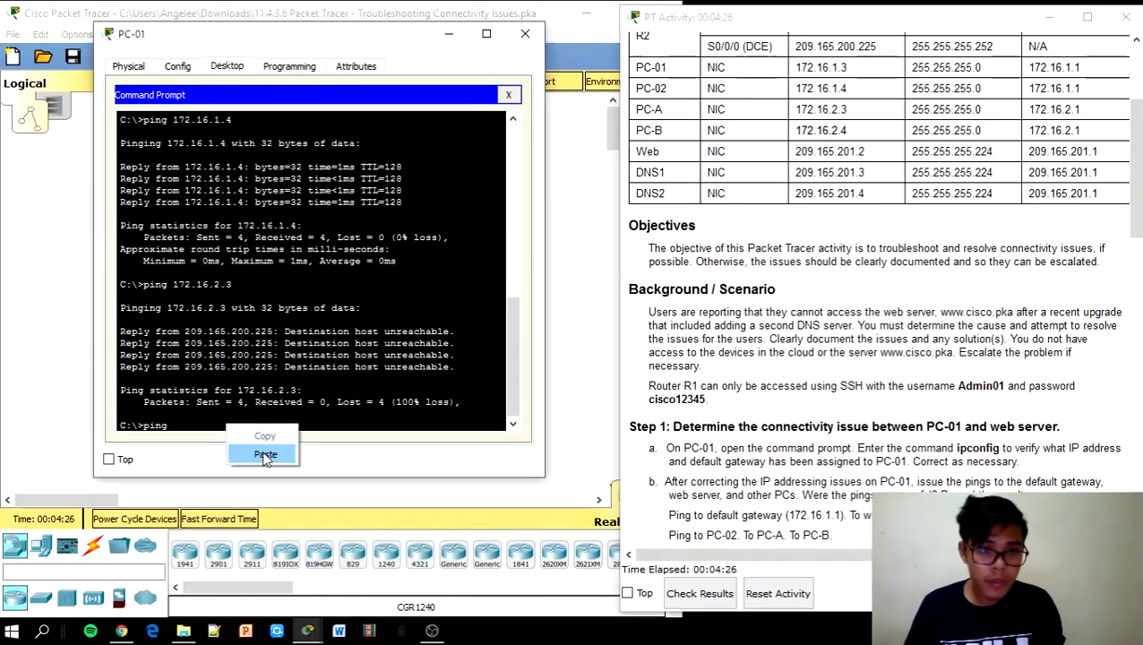
pyautogui.click(255, 455)
pyautogui.press('Return')
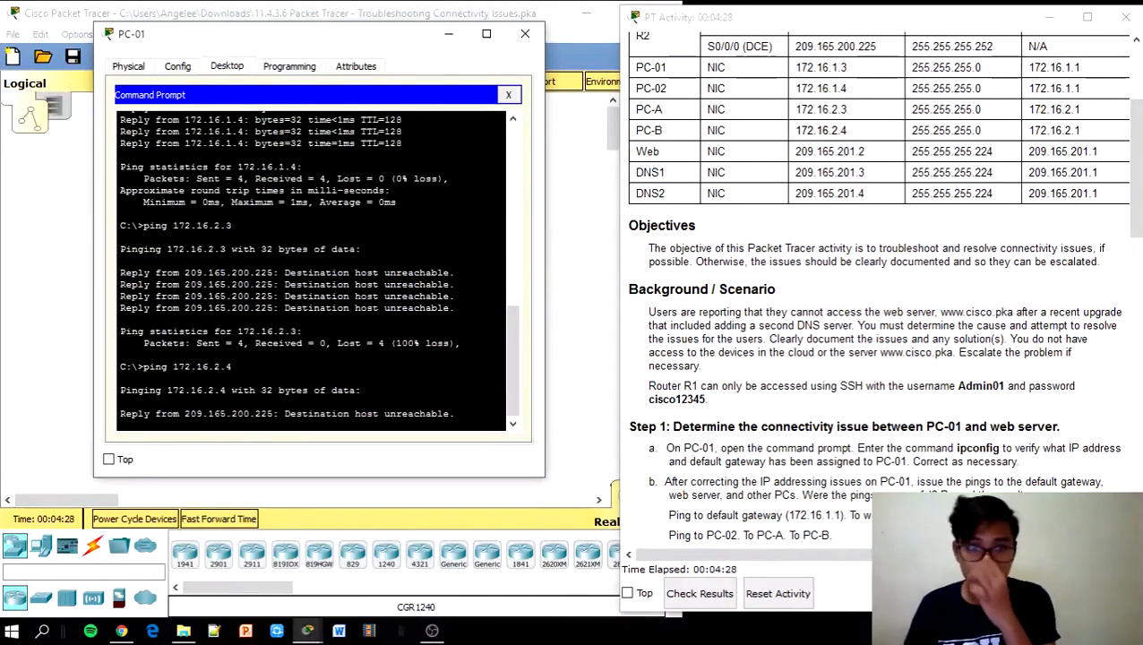
pyautogui.moveTo(1136, 165); pyautogui.dragTo(1136, 266)
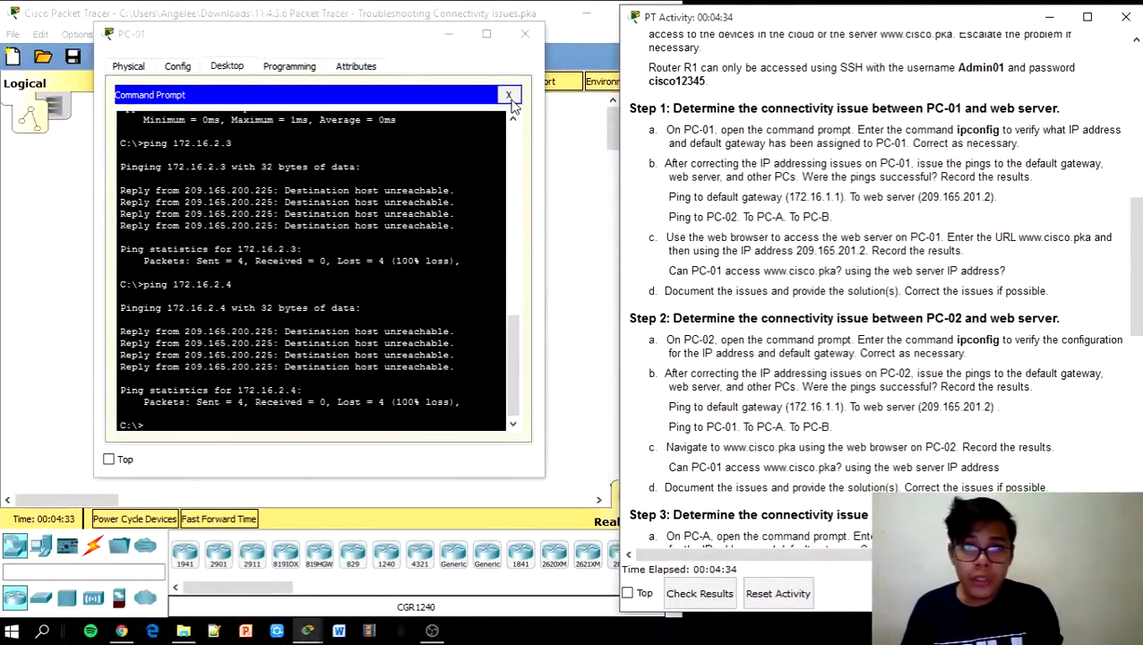
pyautogui.click(508, 94)
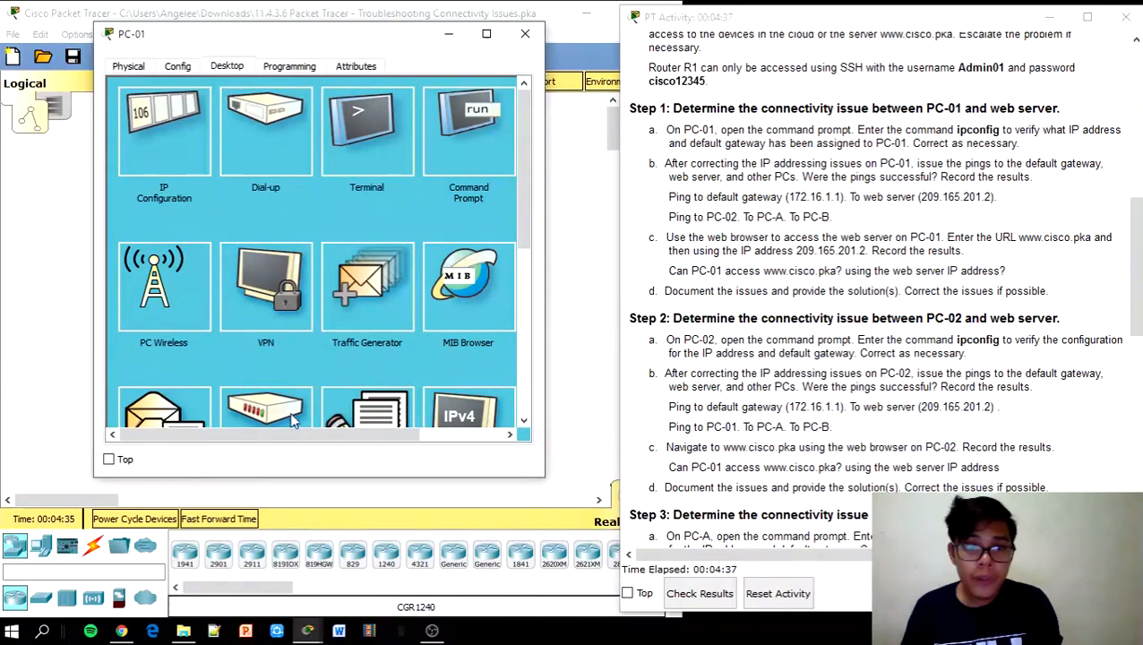
pyautogui.scroll(-3, 291, 421)
pyautogui.click(446, 120)
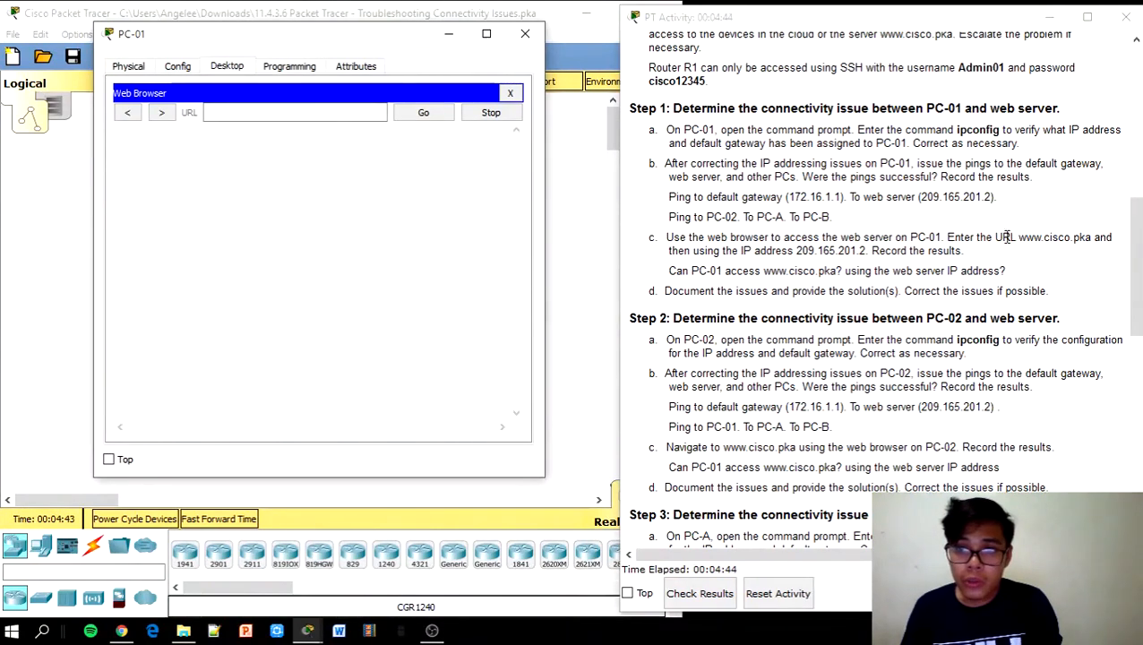
pyautogui.moveTo(1019, 240); pyautogui.dragTo(1087, 240)
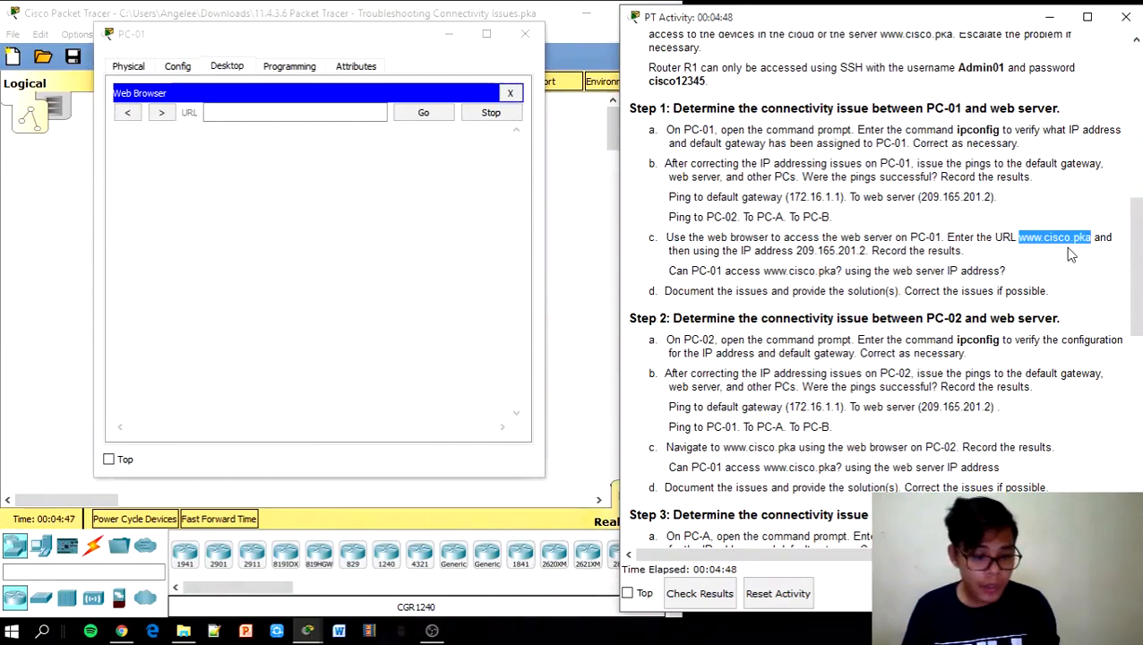
pyautogui.click(236, 109)
pyautogui.write('www.cisco.pka')
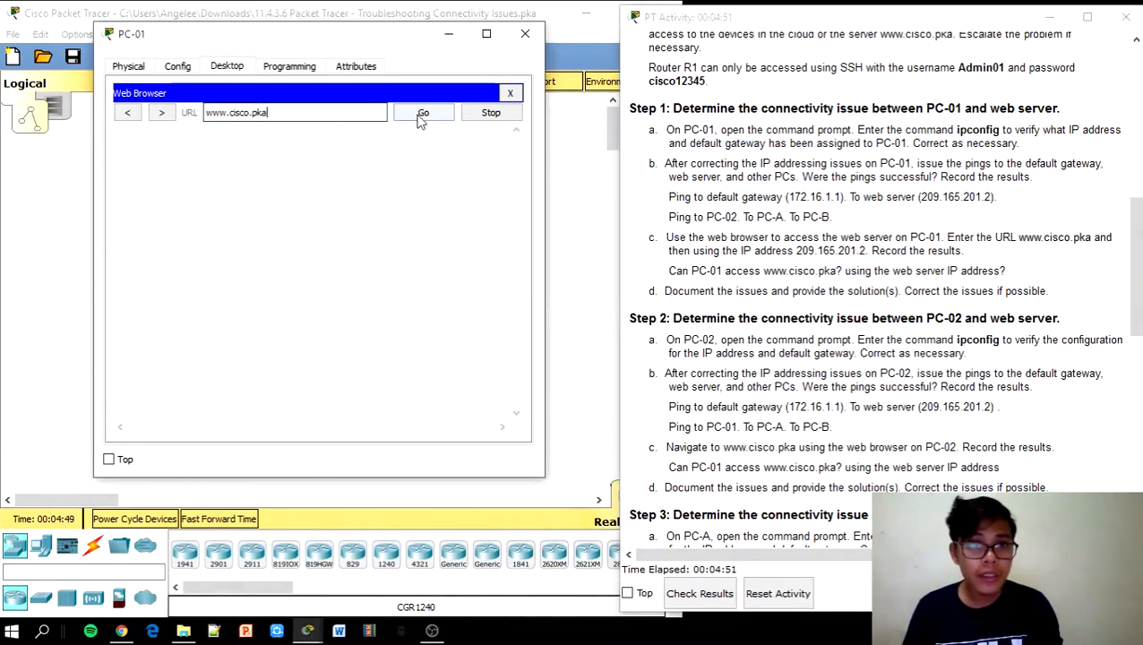
pyautogui.click(422, 112)
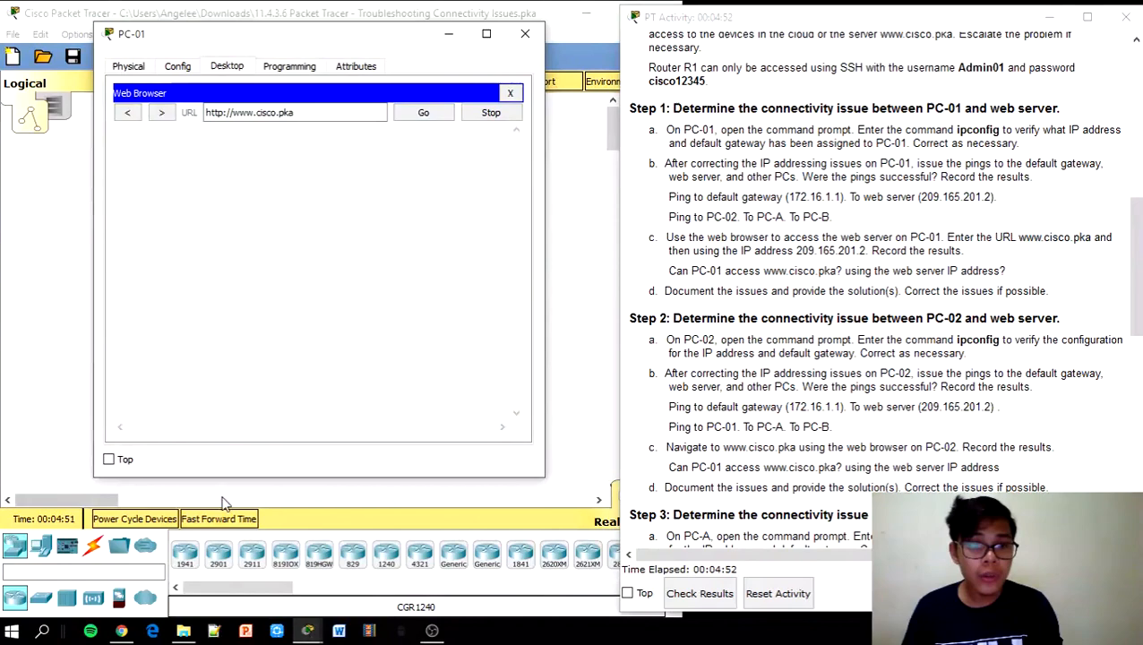
pyautogui.click(216, 519)
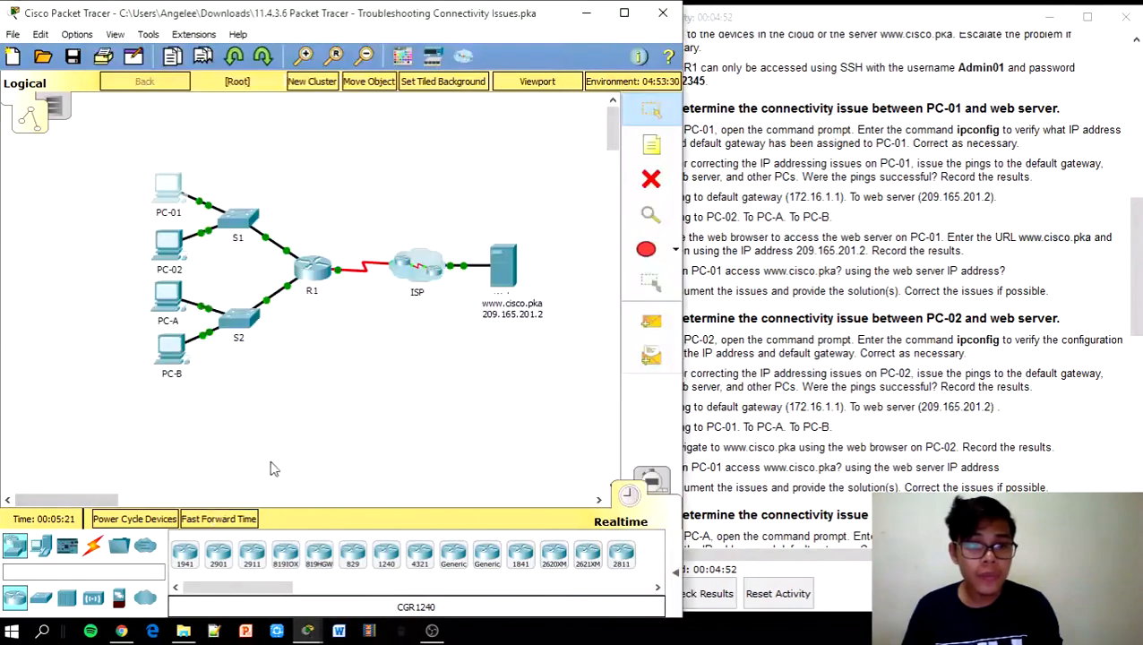
pyautogui.click(138, 205)
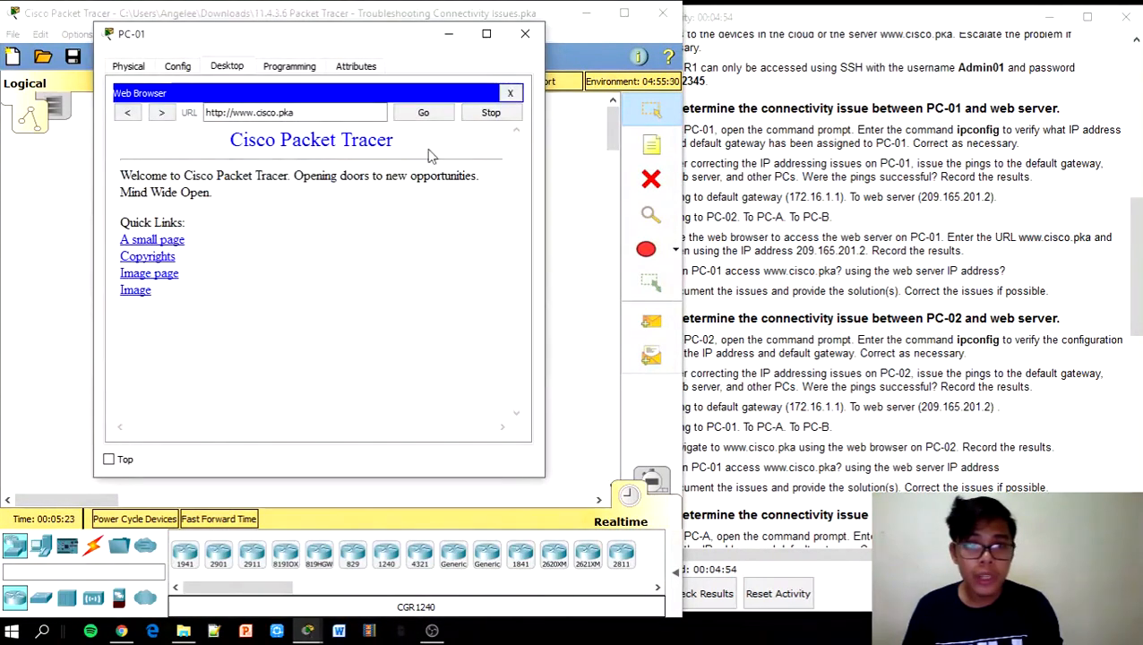
pyautogui.click(508, 93)
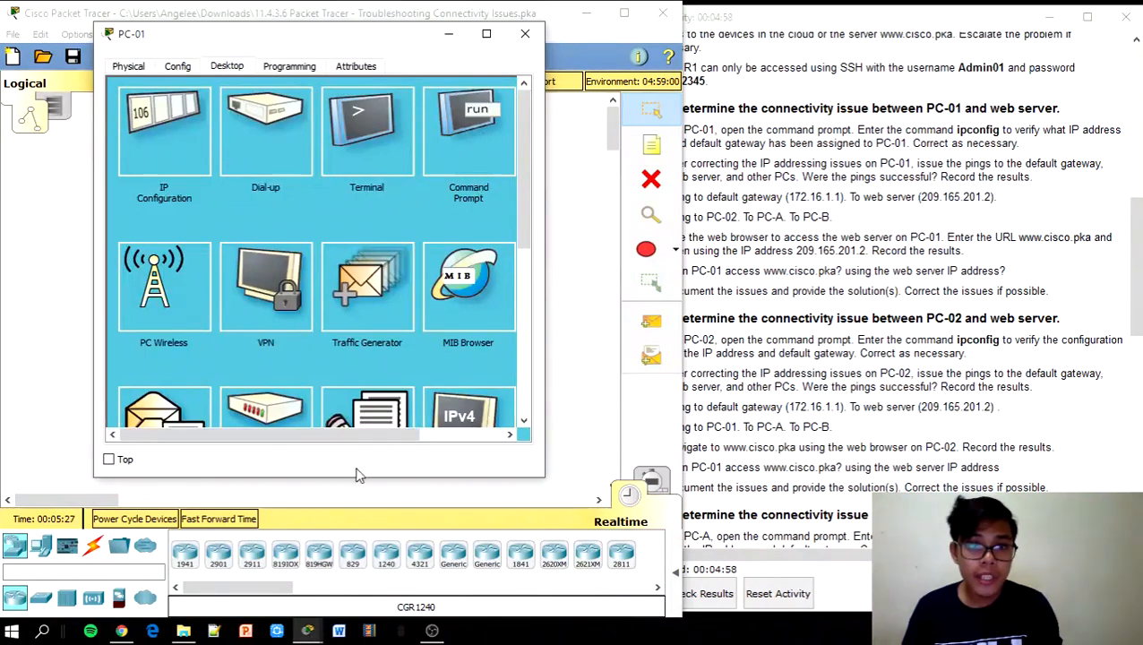
# Load the web server page by IP at 209.165.201.2, then close PC-01's window
pyautogui.moveTo(385, 436); pyautogui.dragTo(493, 436)
pyautogui.click(468, 136)
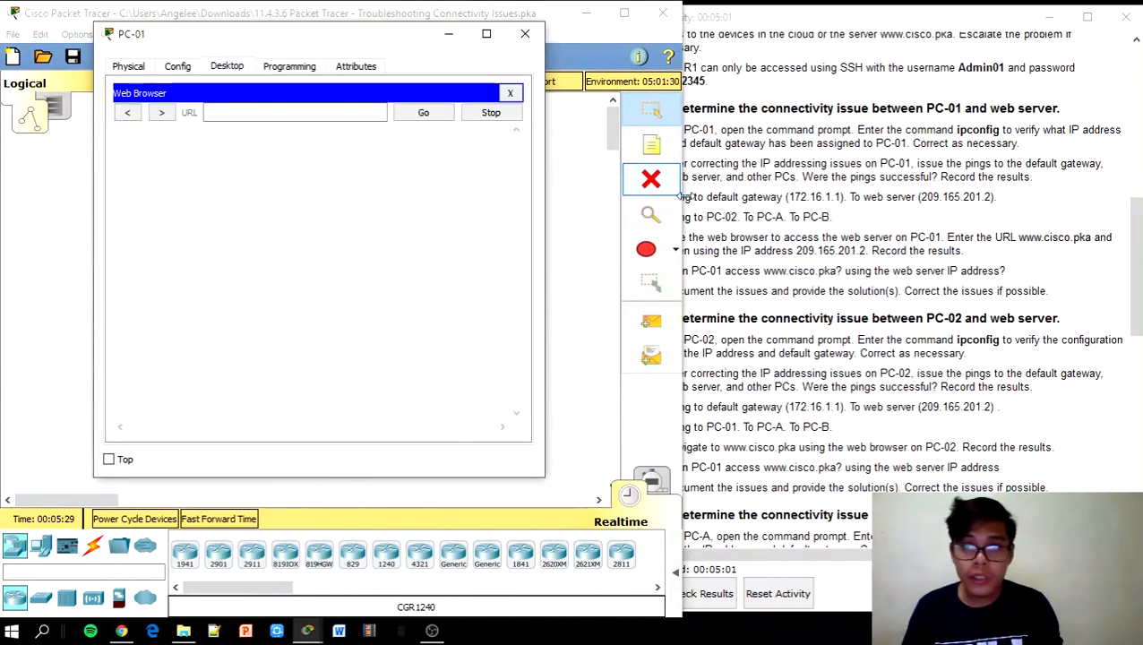
pyautogui.click(947, 258)
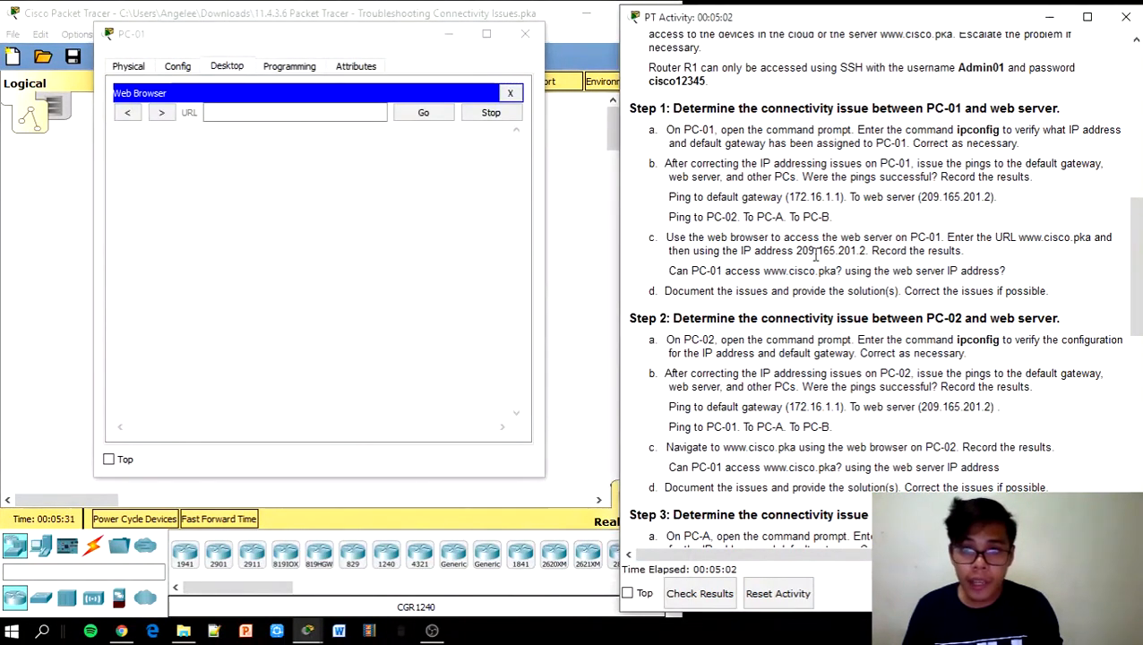
pyautogui.moveTo(796, 255); pyautogui.dragTo(837, 255)
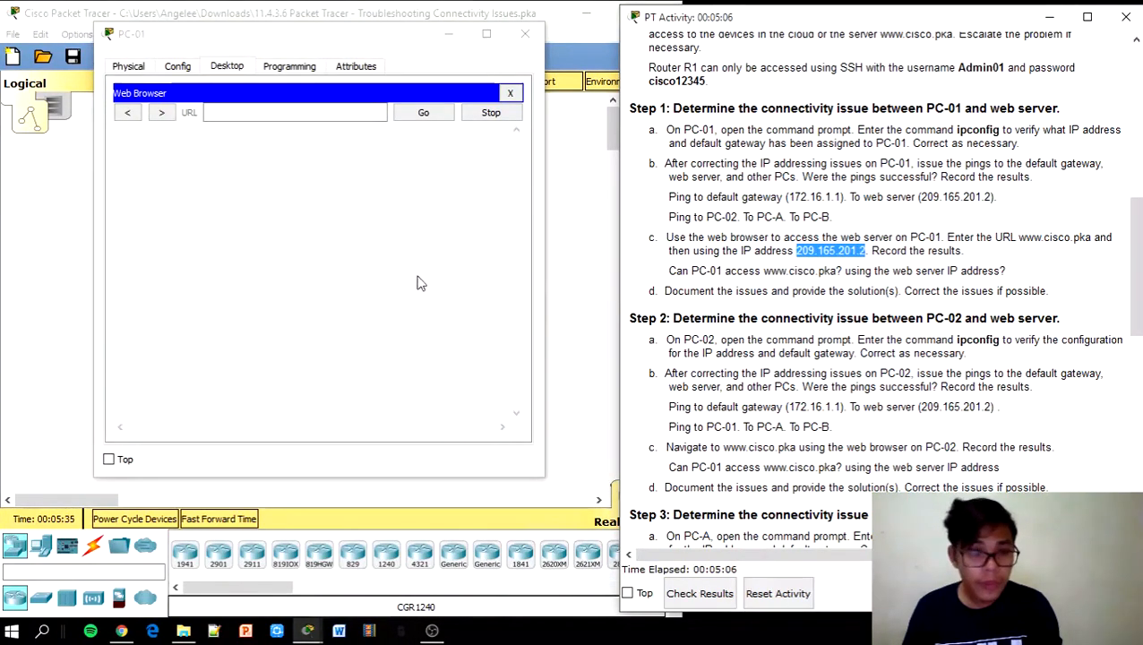
pyautogui.click(332, 111)
pyautogui.write('209.165.201.2')
pyautogui.click(414, 116)
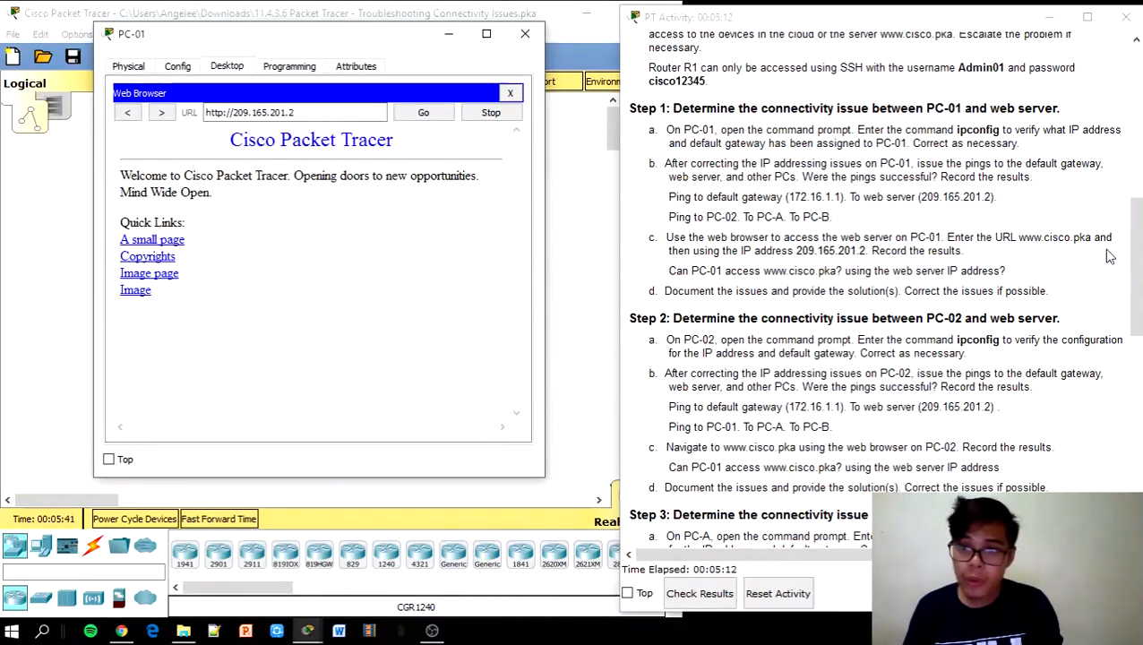
pyautogui.moveTo(1139, 267); pyautogui.dragTo(1137, 324)
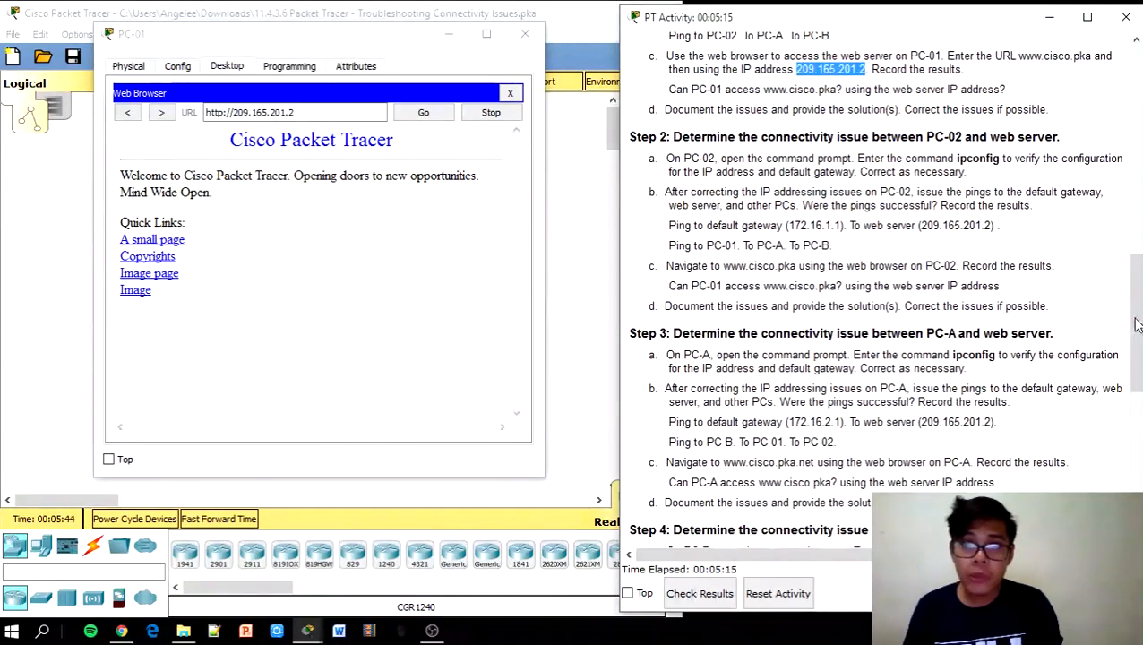
pyautogui.click(519, 34)
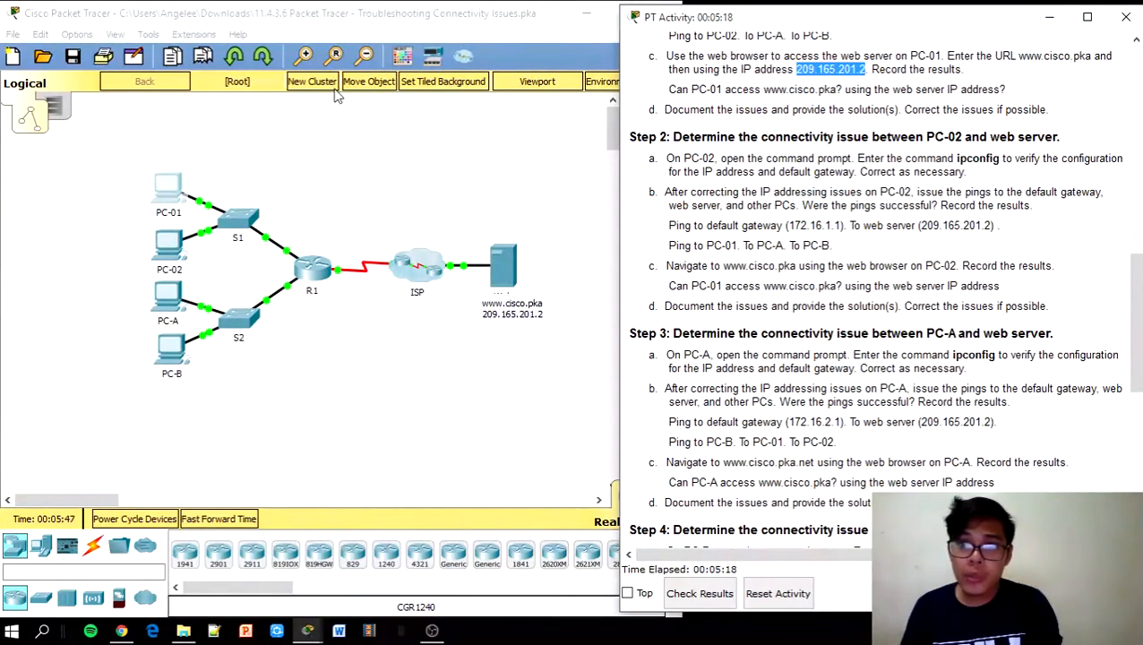
# Open PC-02 and run ipconfig, revealing gateway 172.16.1.11 instead of 172.16.1.1
pyautogui.click(168, 243)
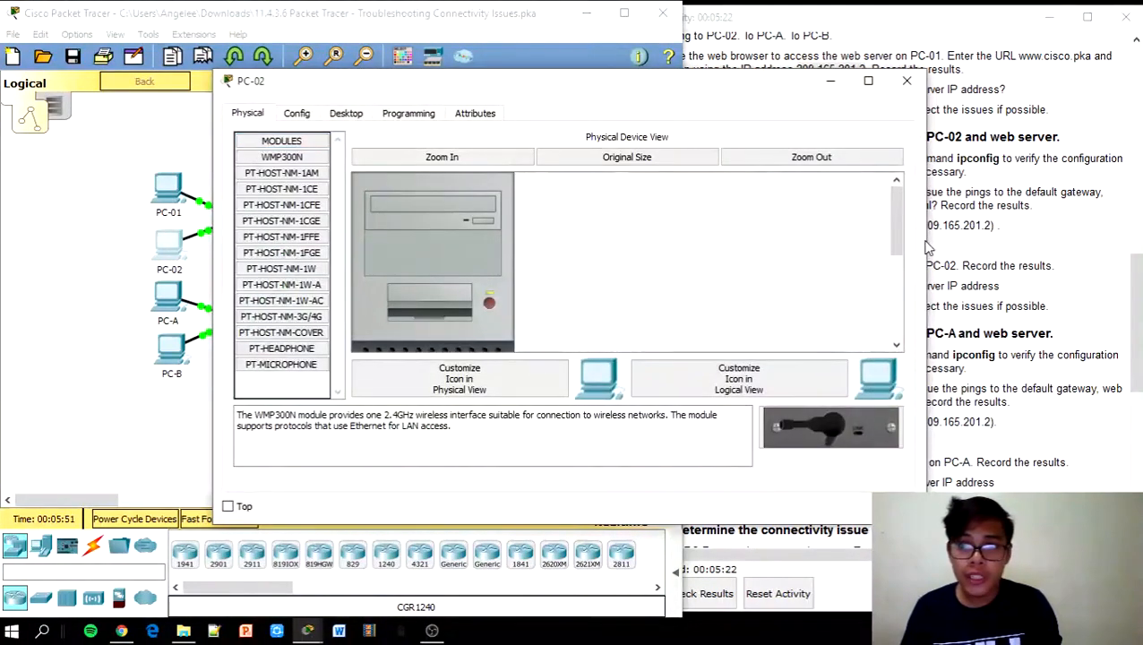
pyautogui.moveTo(929, 240); pyautogui.dragTo(667, 240)
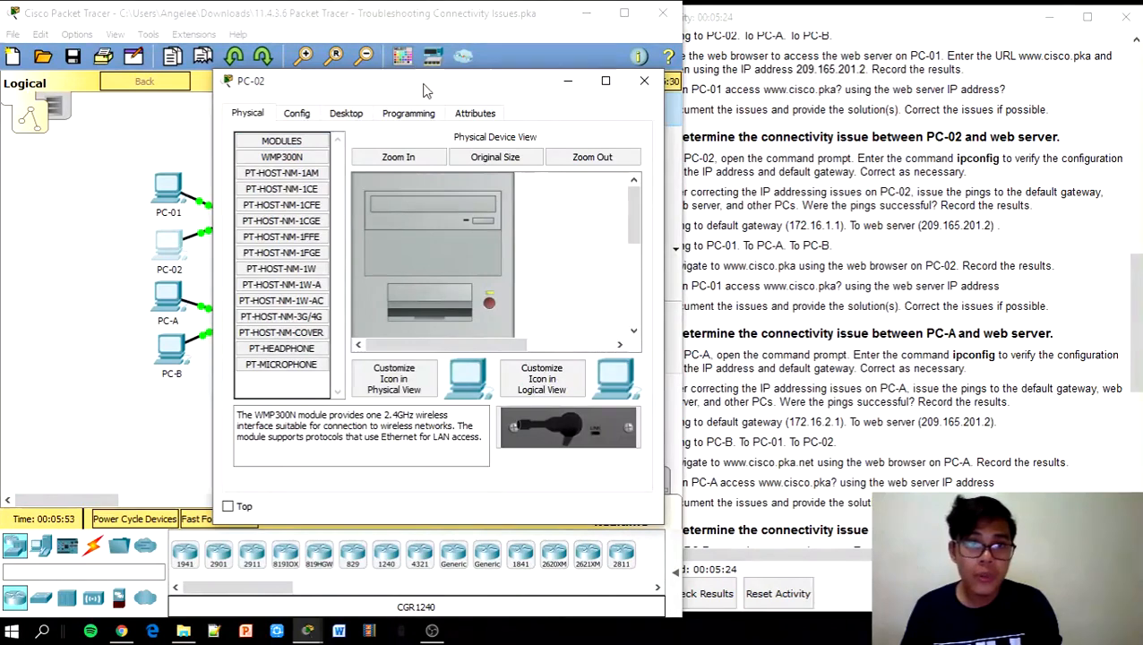
pyautogui.moveTo(426, 89); pyautogui.dragTo(356, 98)
pyautogui.click(276, 123)
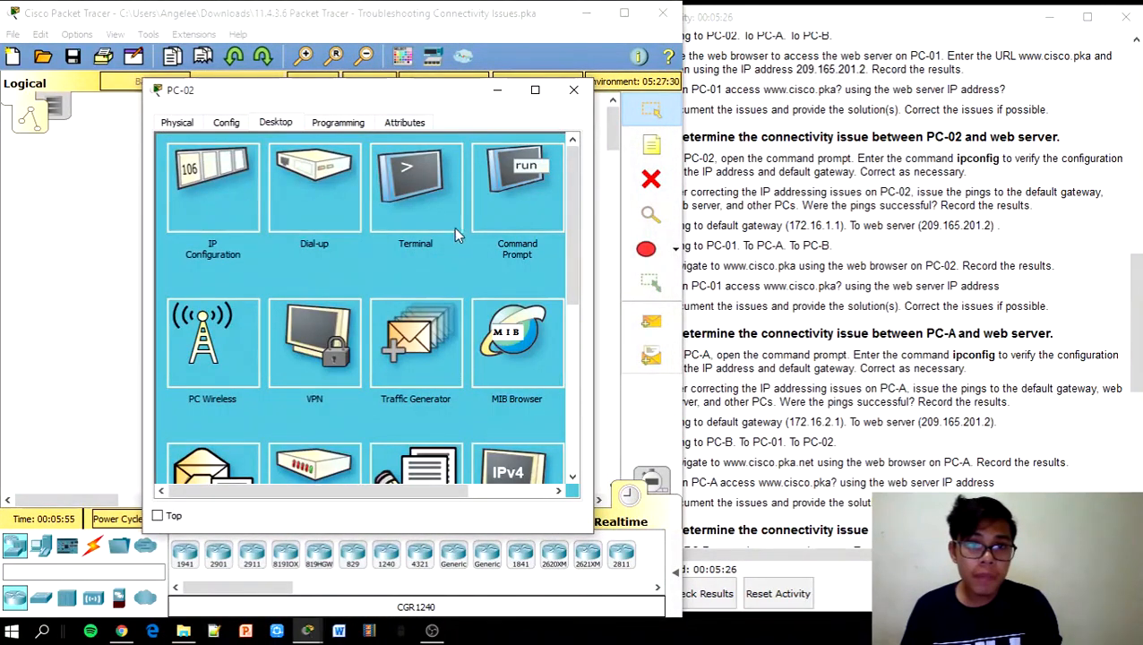
pyautogui.click(512, 188)
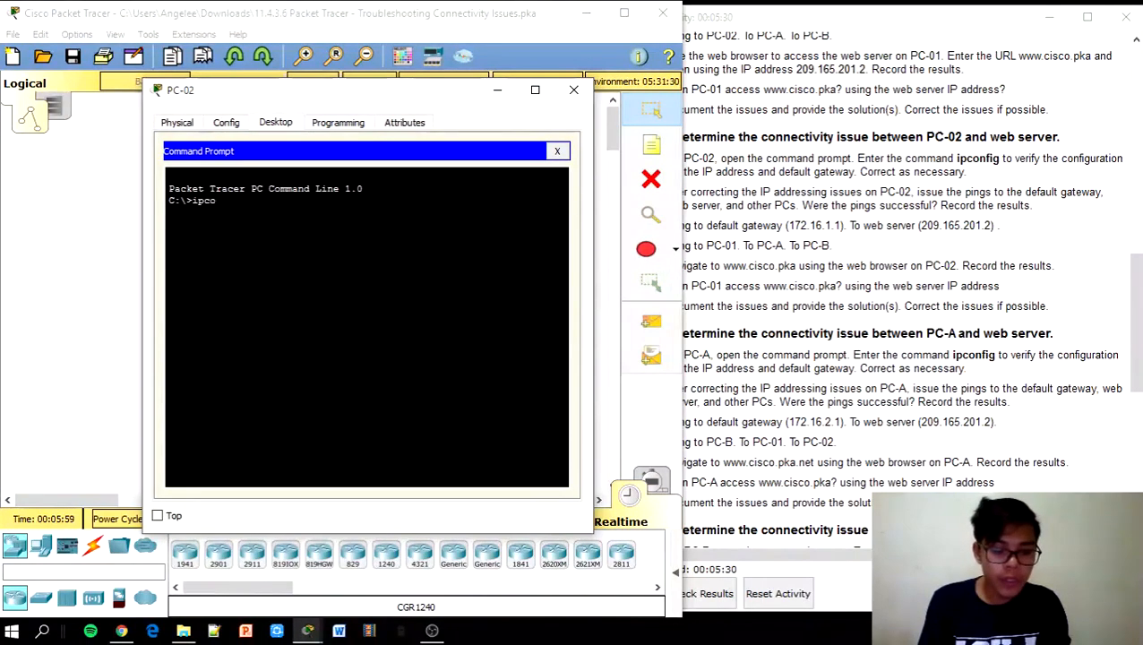
pyautogui.write('ipconfig')
pyautogui.press('Return')
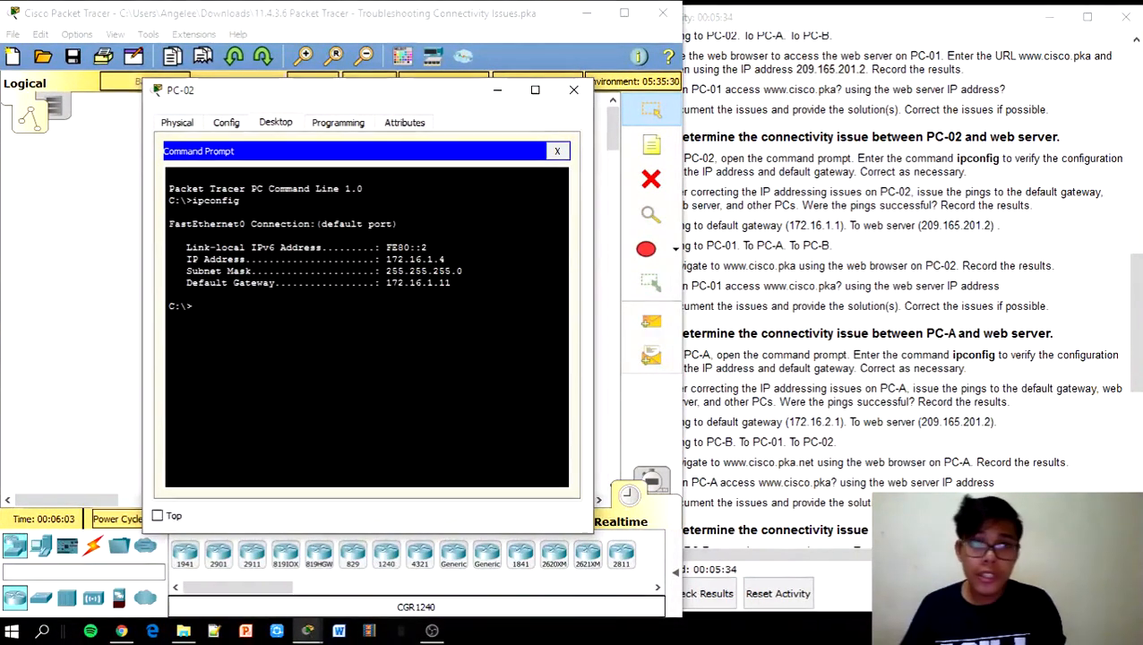
pyautogui.click(812, 244)
pyautogui.moveTo(1139, 319); pyautogui.dragTo(1137, 109)
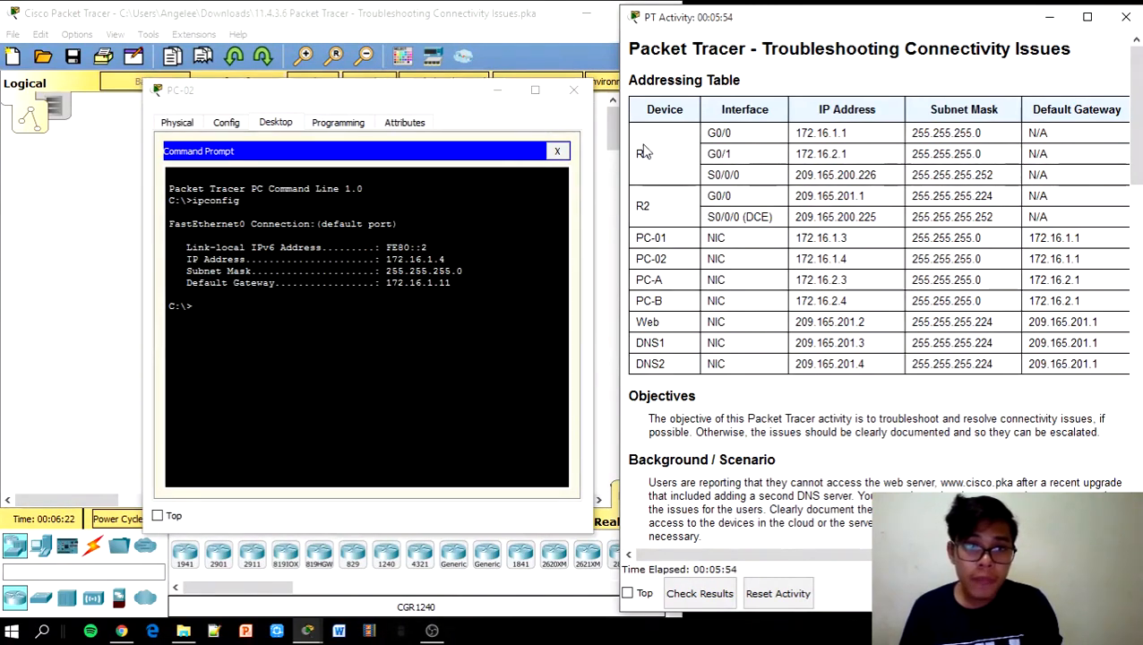
# Correct PC-02's default gateway from 172.16.1.11 to 172.16.1.1 and close IP Configuration
pyautogui.click(556, 151)
pyautogui.click(242, 154)
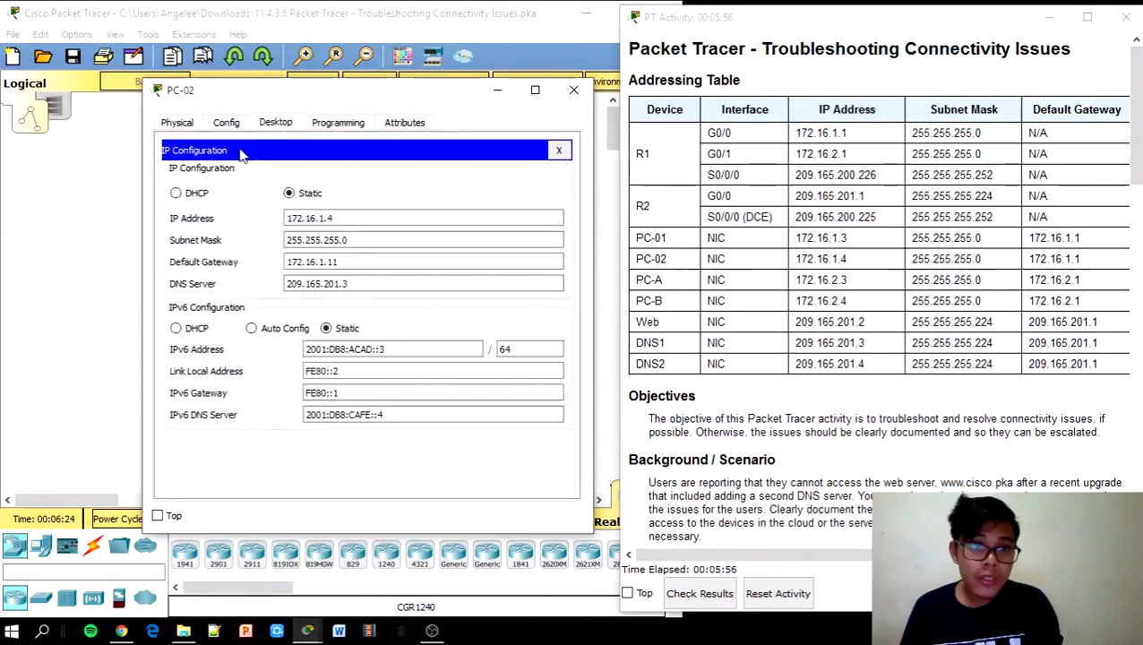
pyautogui.click(367, 261)
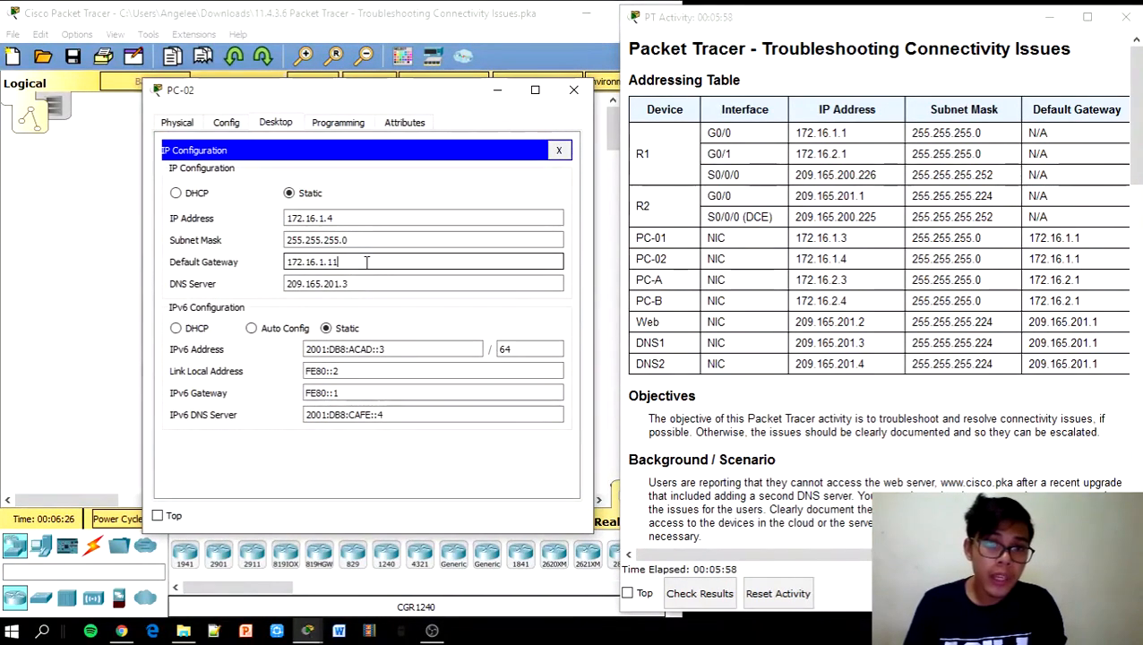
pyautogui.press('BackSpace')
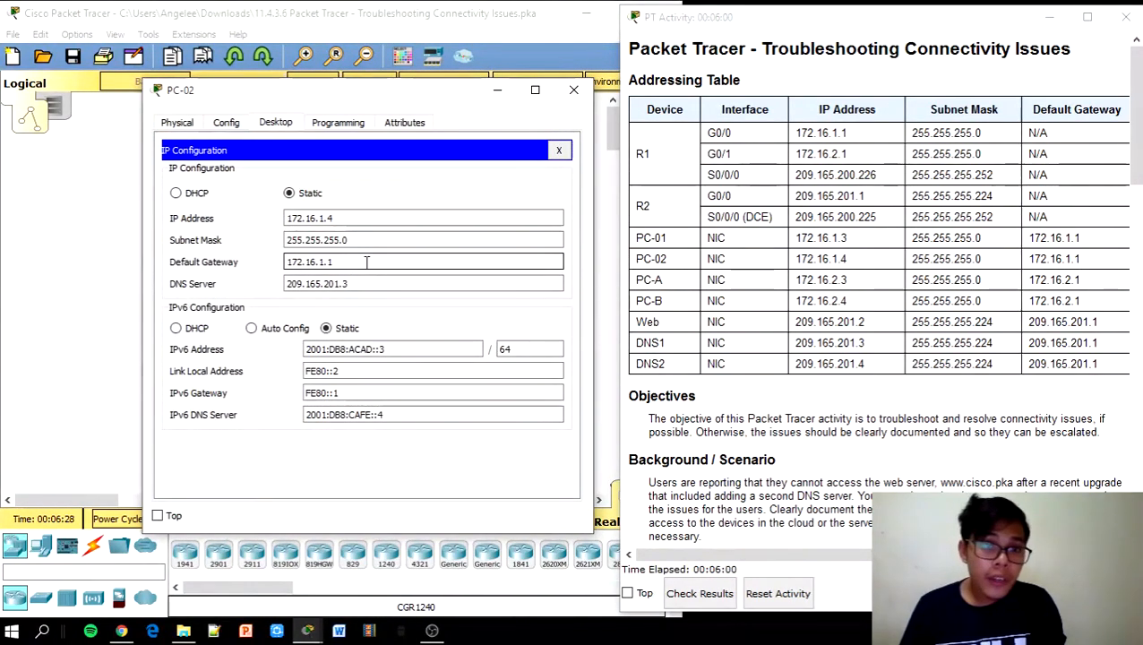
pyautogui.click(397, 213)
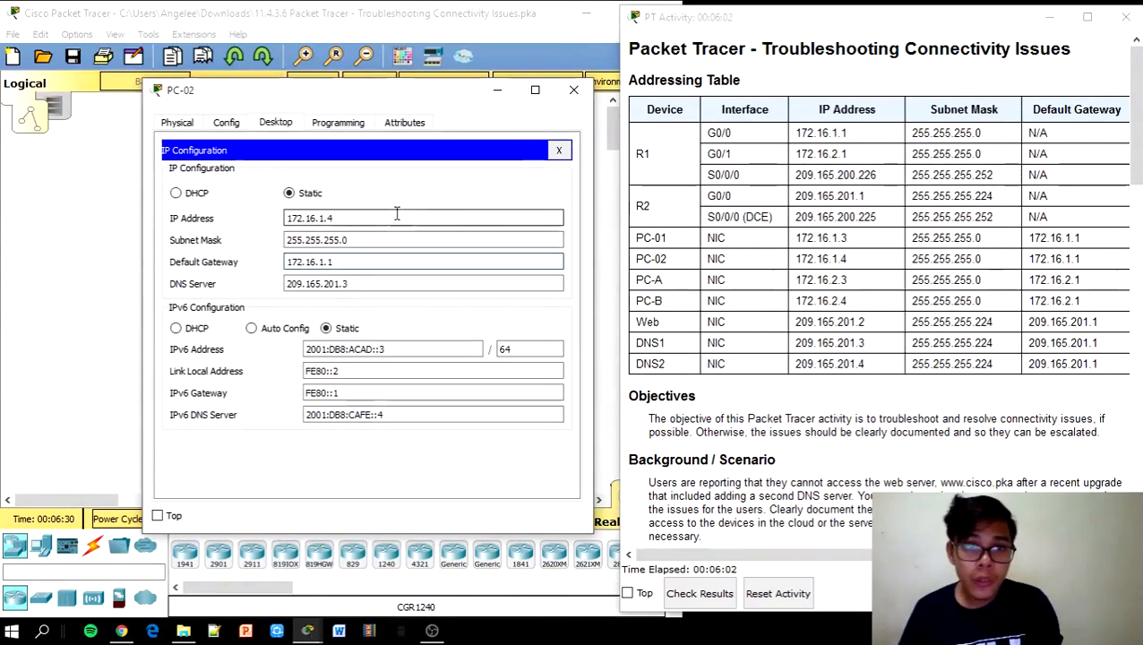
pyautogui.click(558, 150)
pyautogui.moveTo(1135, 158); pyautogui.dragTo(1119, 349)
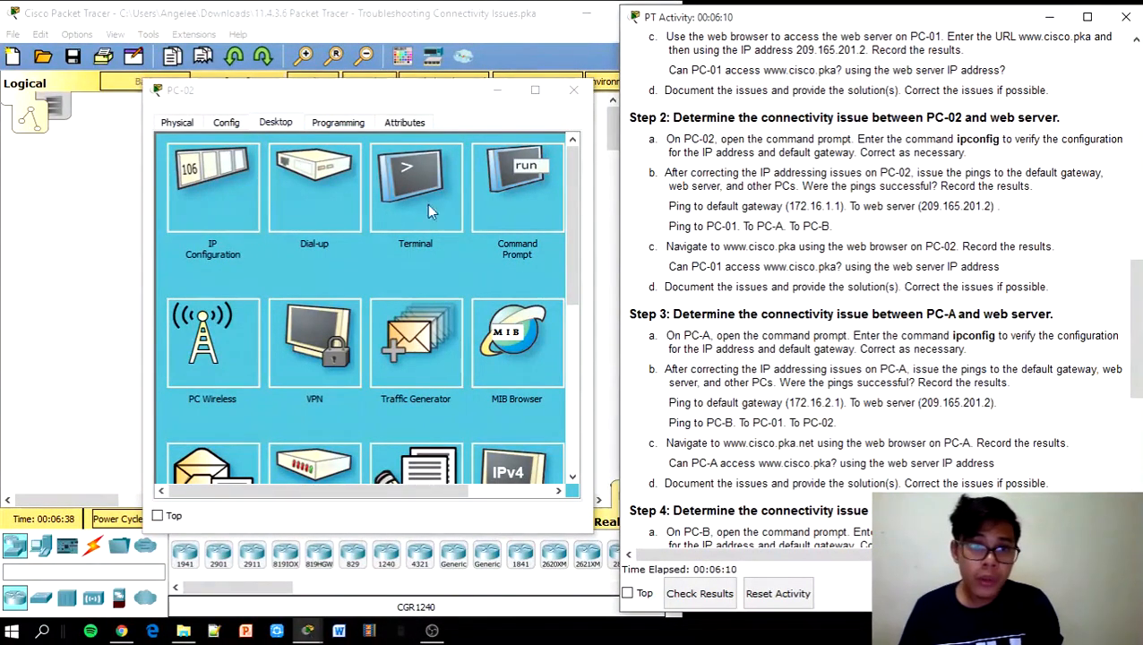
# Ping the default gateway 172.16.1.1 from PC-02, getting 4 of 4 replies
pyautogui.click(544, 183)
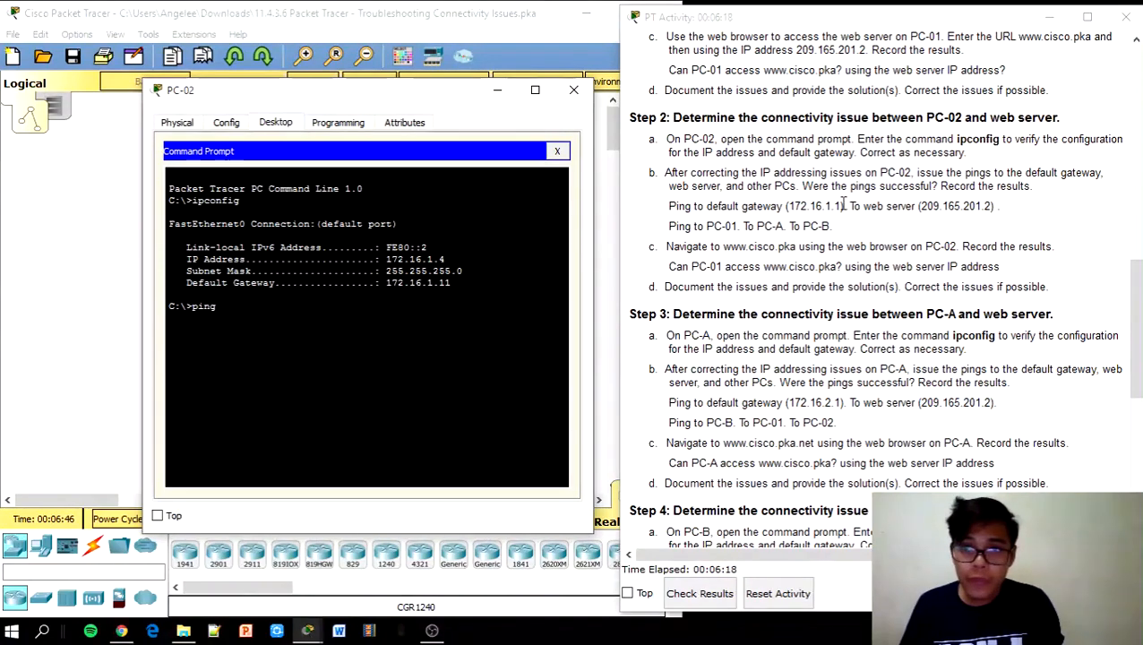
pyautogui.moveTo(841, 206); pyautogui.dragTo(788, 206)
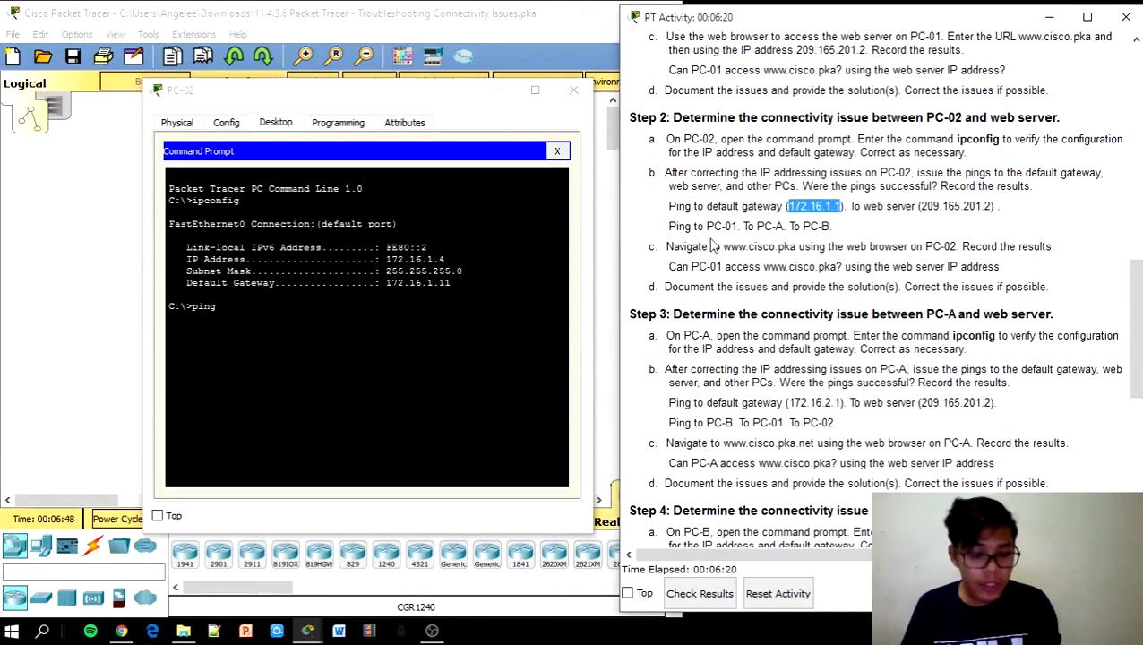
pyautogui.click(284, 312)
pyautogui.rightClick(284, 311)
pyautogui.click(322, 342)
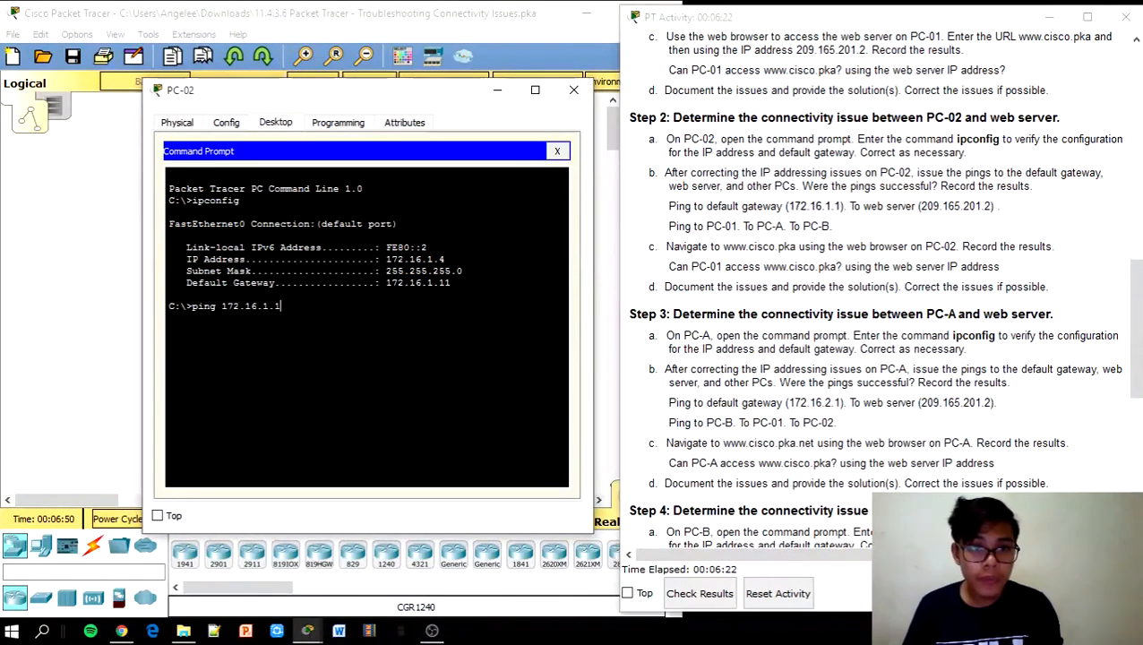
pyautogui.press('Return')
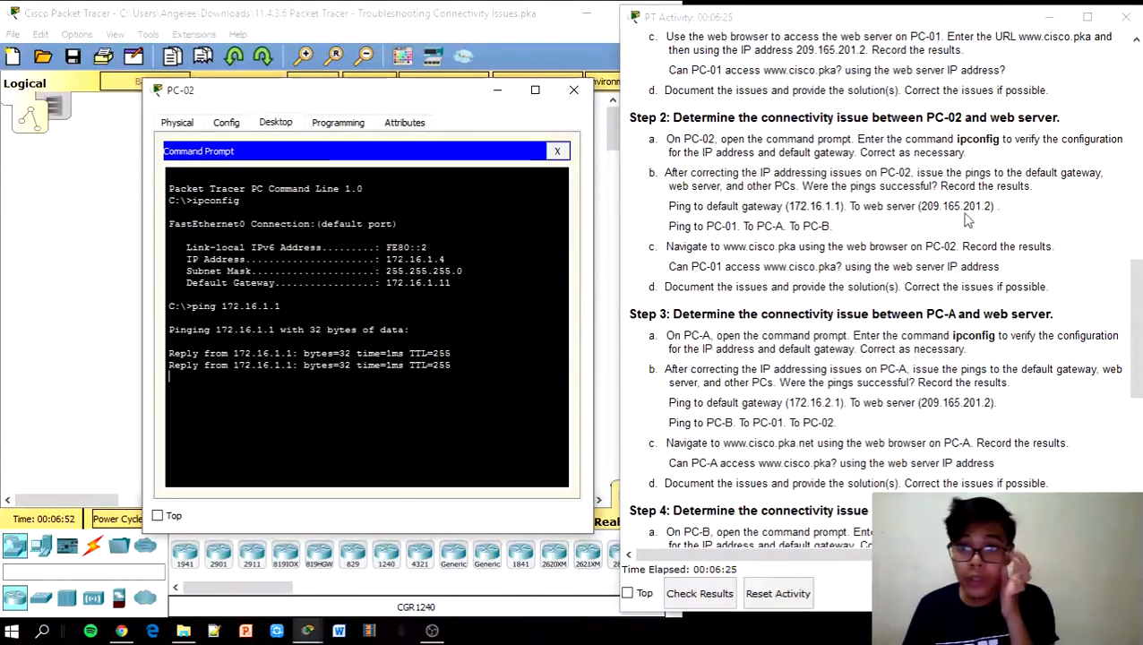
# Ping the web server 209.165.201.2 from PC-02, getting 4 of 4 replies
pyautogui.moveTo(990, 207); pyautogui.dragTo(925, 208)
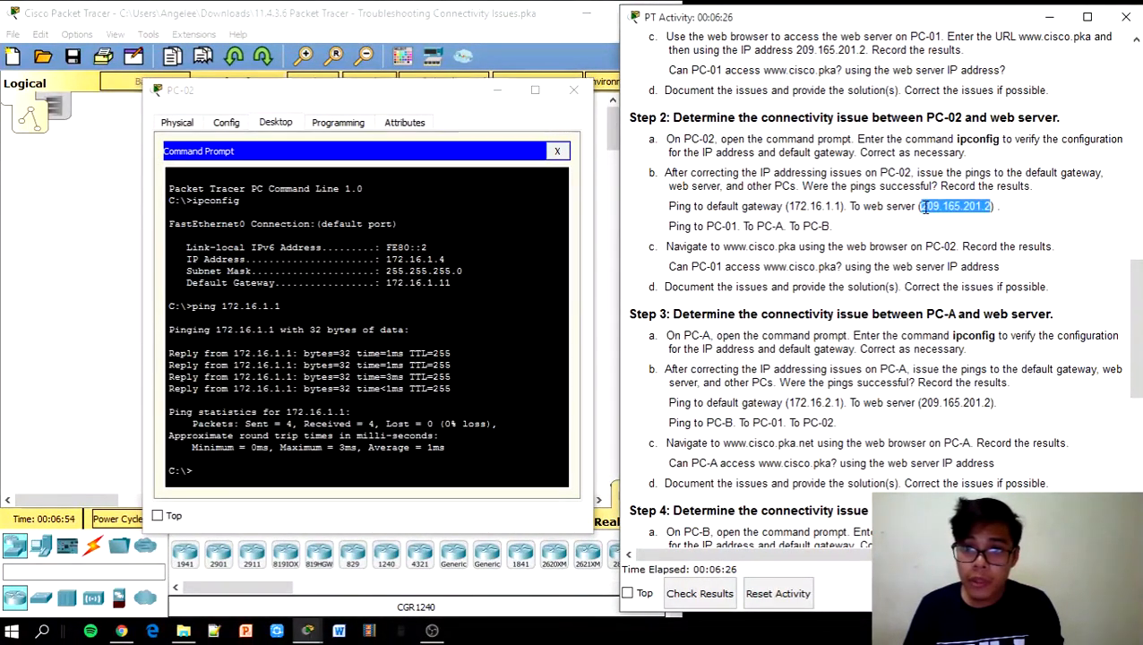
pyautogui.click(259, 466)
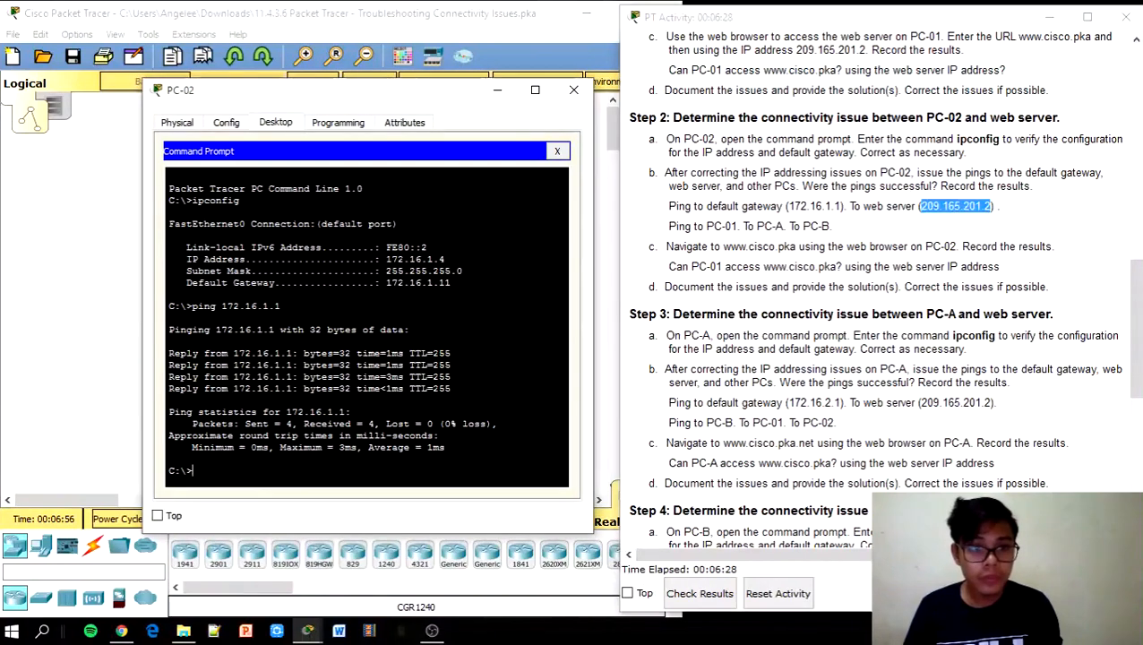
pyautogui.write('ping')
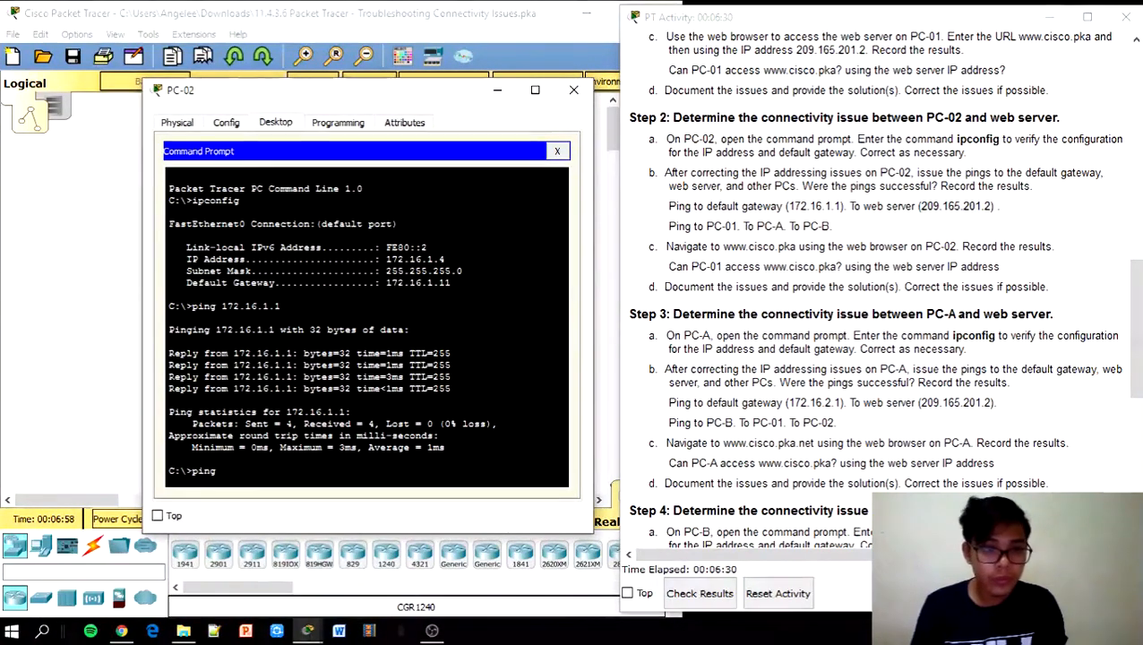
pyautogui.rightClick(253, 477)
pyautogui.click(303, 507)
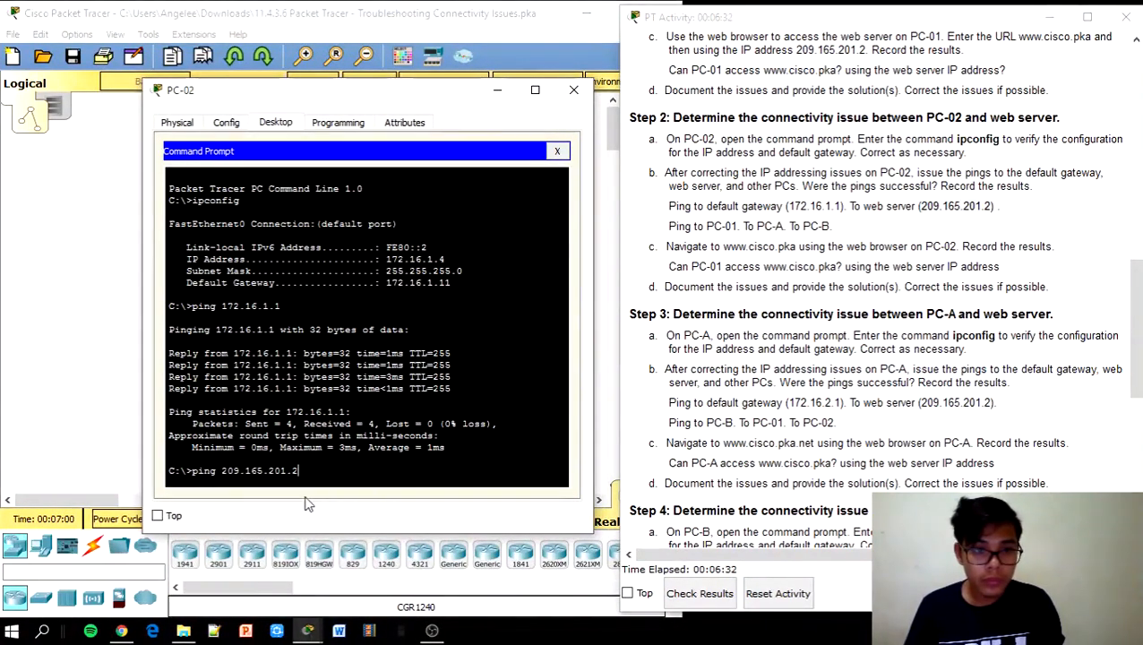
pyautogui.press('Return')
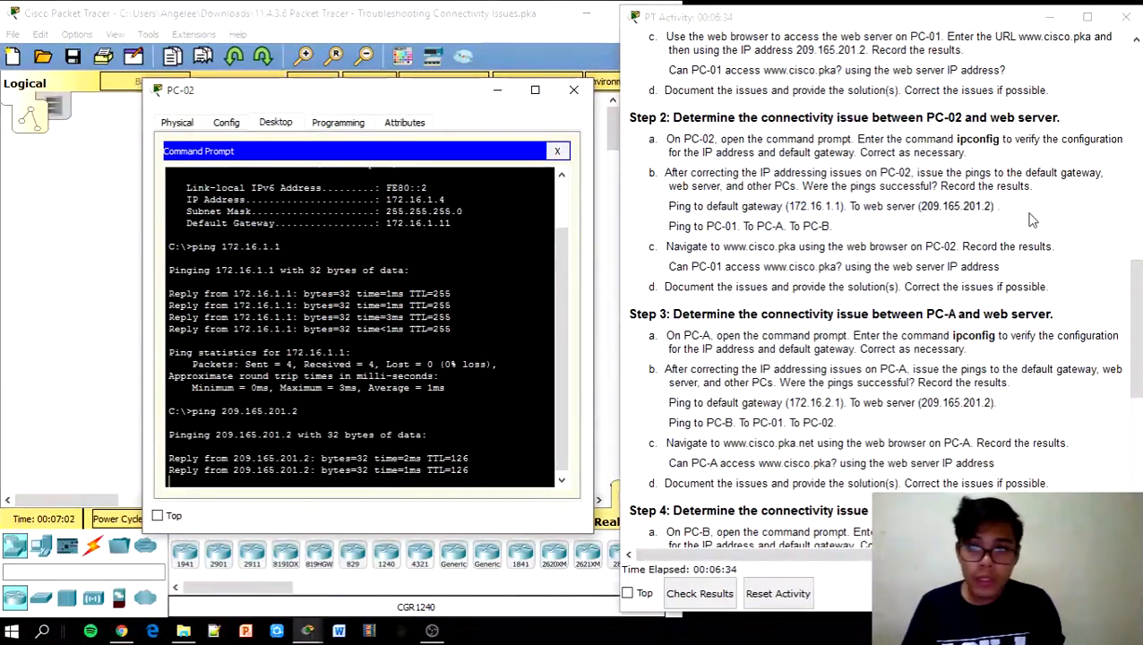
pyautogui.click(1127, 311)
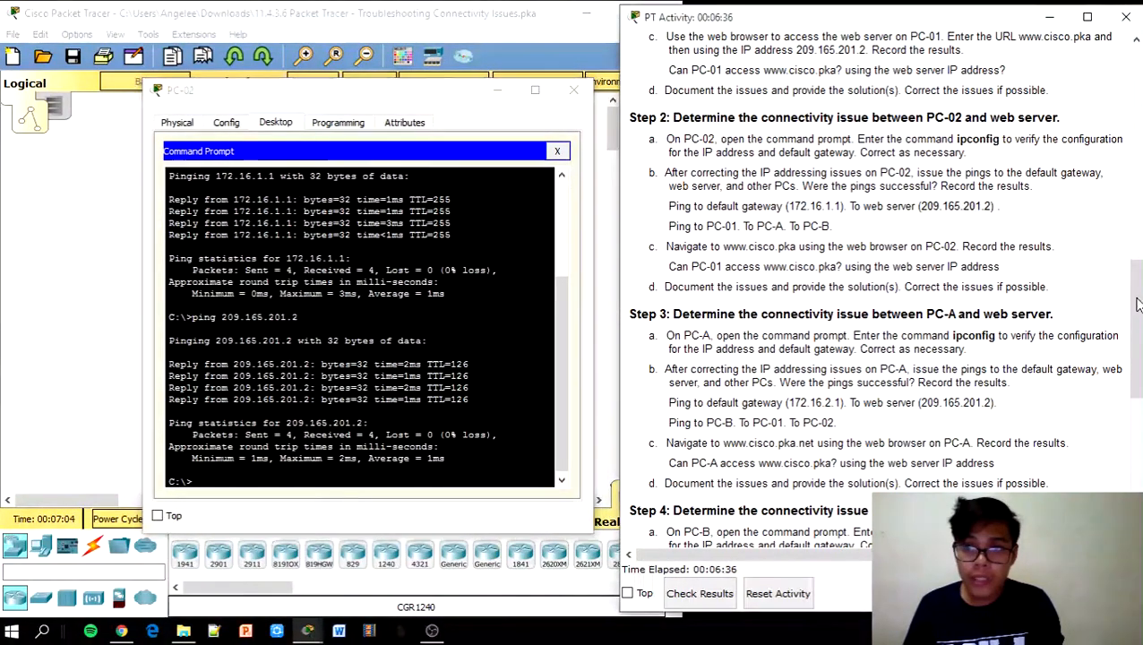
pyautogui.scroll(10, 1126, 311)
pyautogui.hotkey('alt', 'Tab')
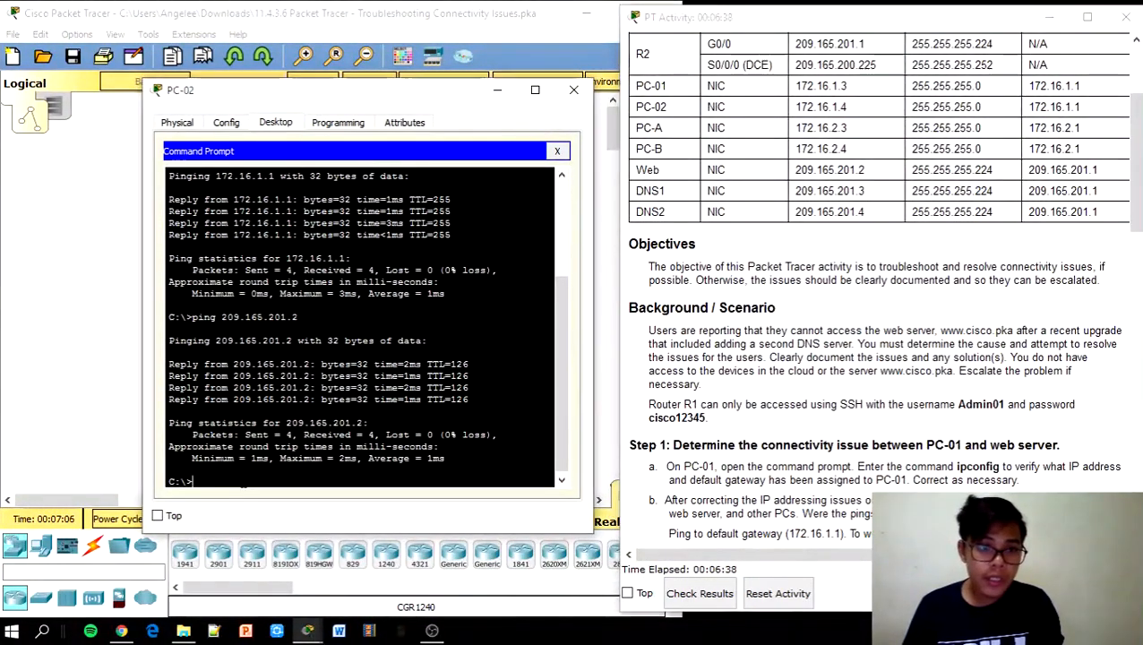
# Ping PC-01 at 172.16.1.3 from PC-02, getting 4 of 4 replies
pyautogui.write('ping')
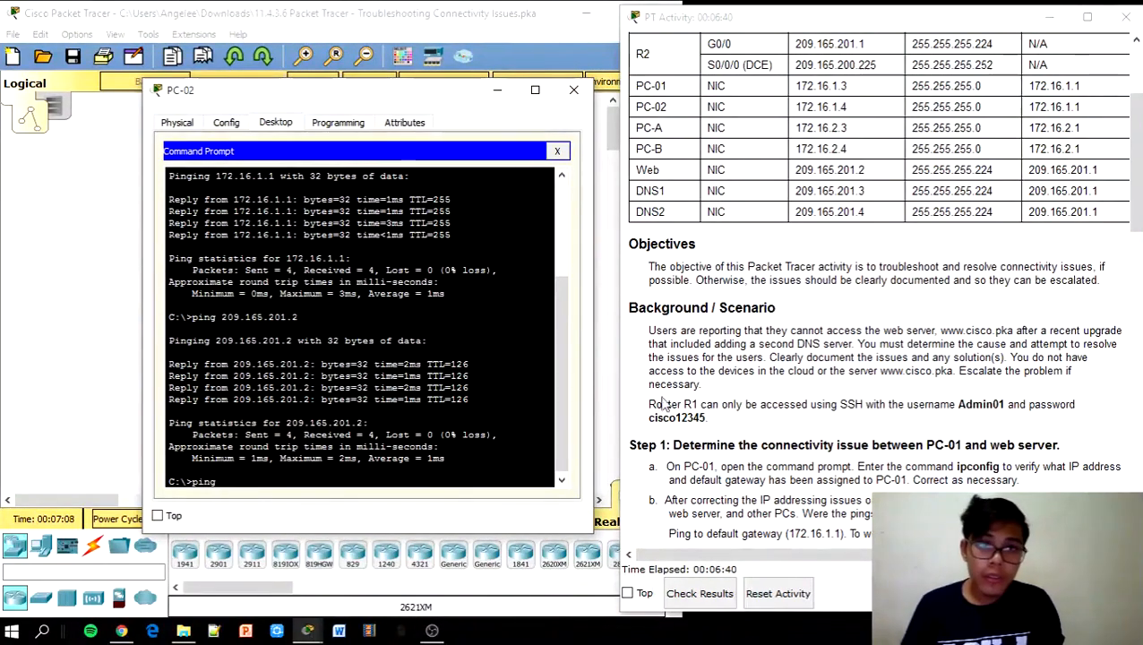
pyautogui.moveTo(858, 90); pyautogui.dragTo(795, 86)
pyautogui.hotkey('ctrl', 'c')
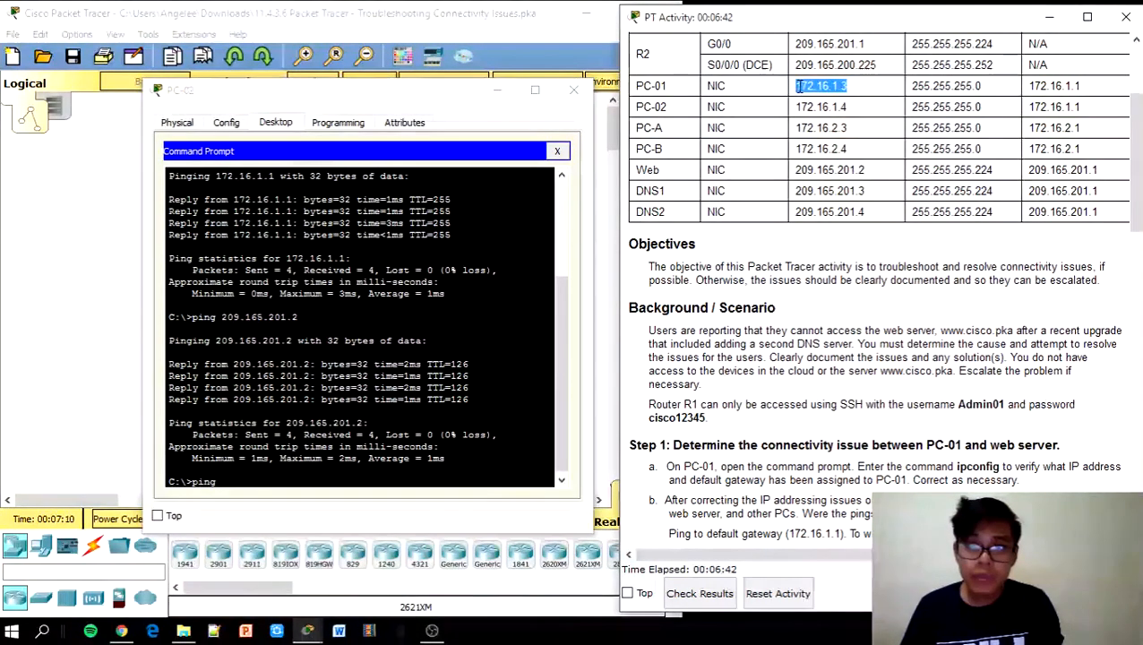
pyautogui.hotkey('alt', 'Tab')
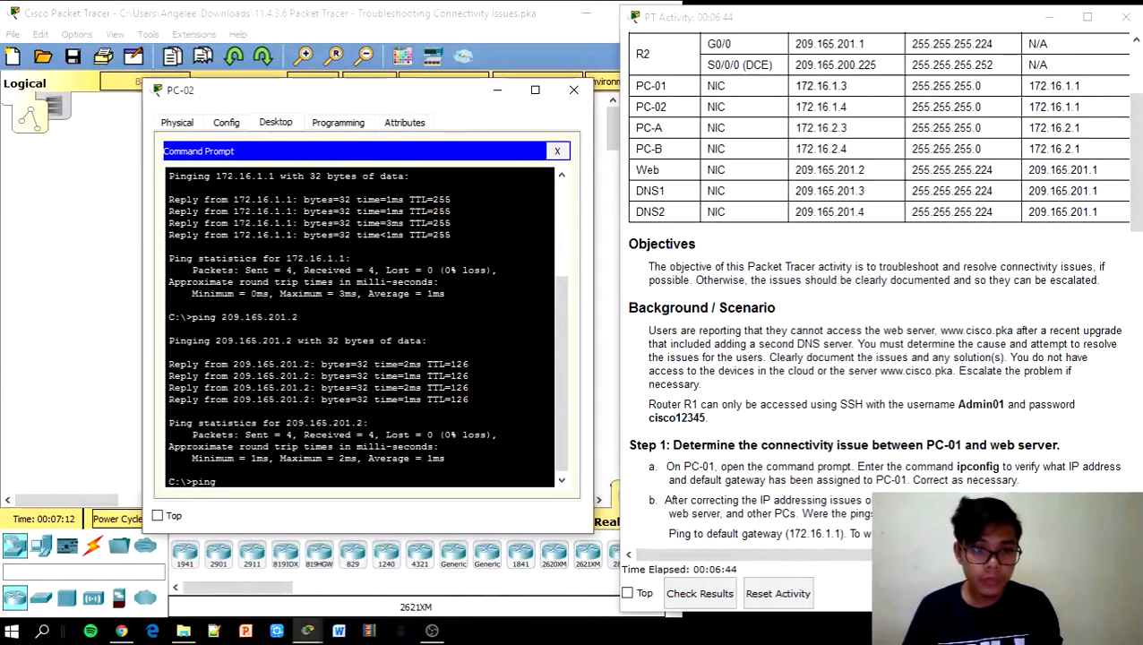
pyautogui.rightClick(261, 477)
pyautogui.click(296, 507)
pyautogui.press('Return')
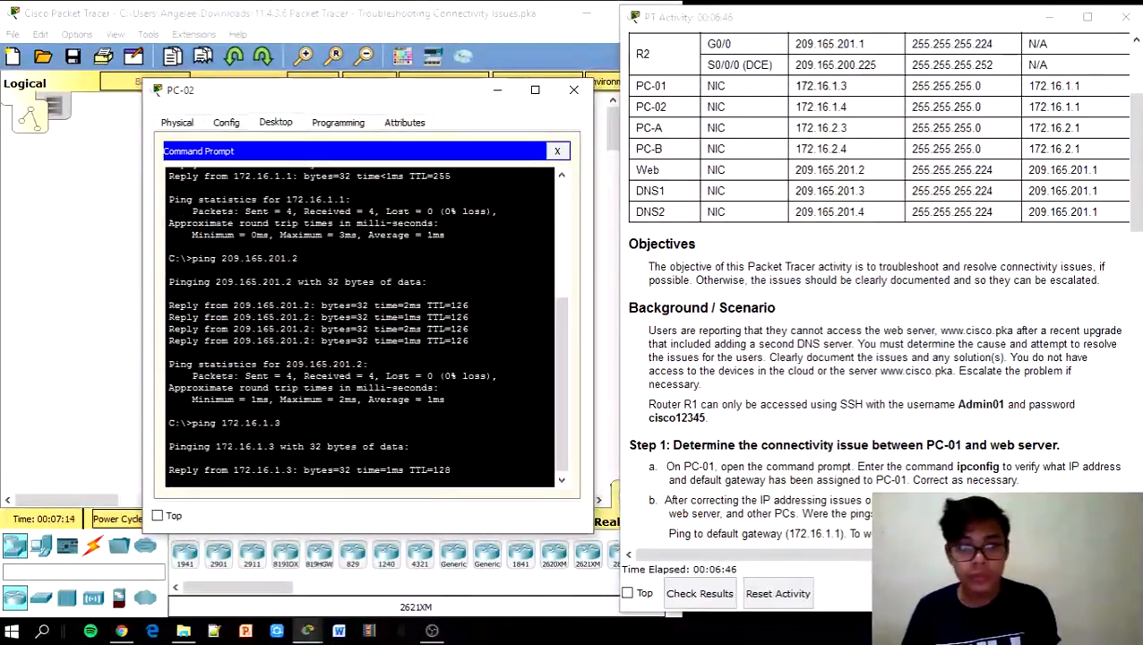
# Ping PC-A at 172.16.2.3 from PC-02, which fails with 100% loss
pyautogui.moveTo(851, 131); pyautogui.dragTo(803, 126)
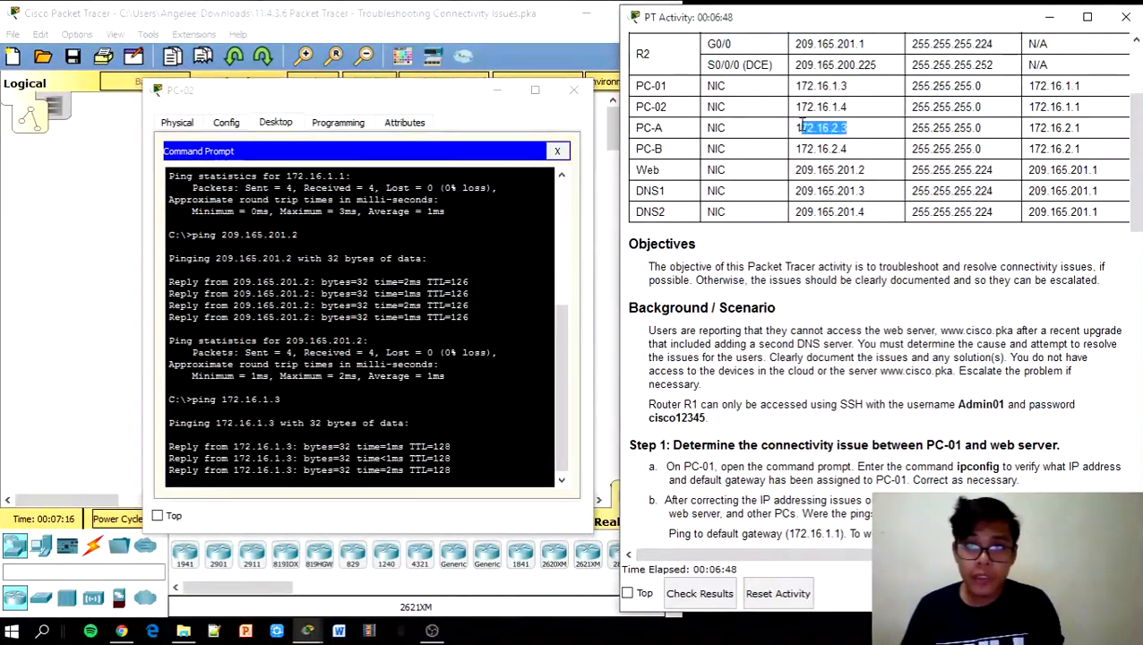
pyautogui.click(268, 457)
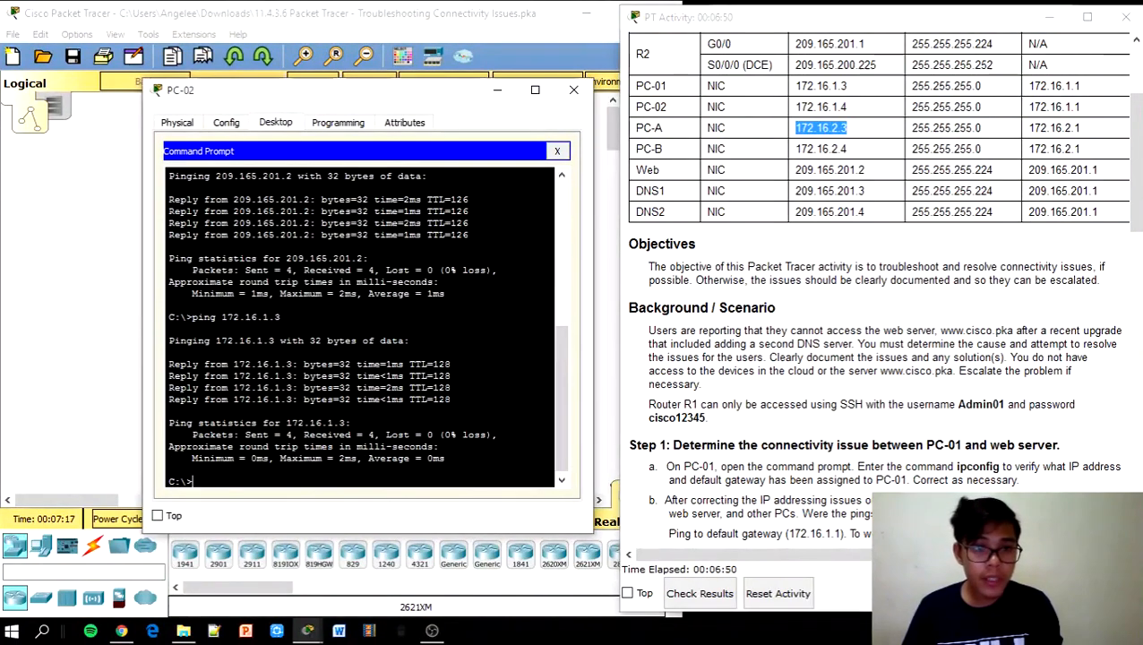
pyautogui.write('ping')
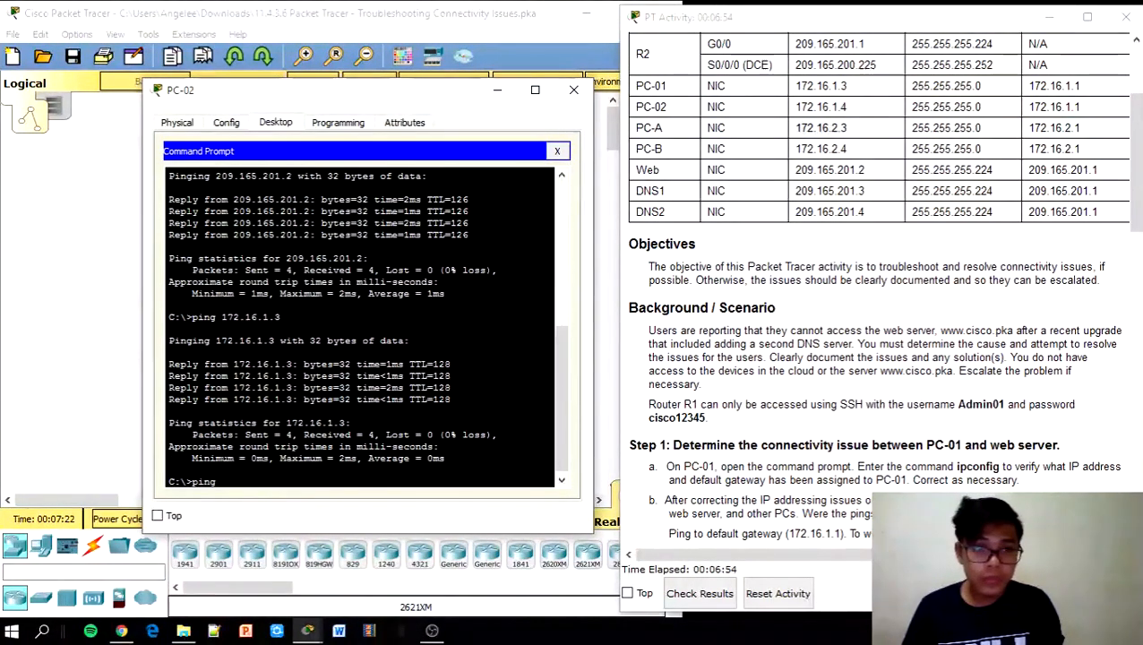
pyautogui.rightClick(255, 478)
pyautogui.click(283, 504)
pyautogui.press('Return')
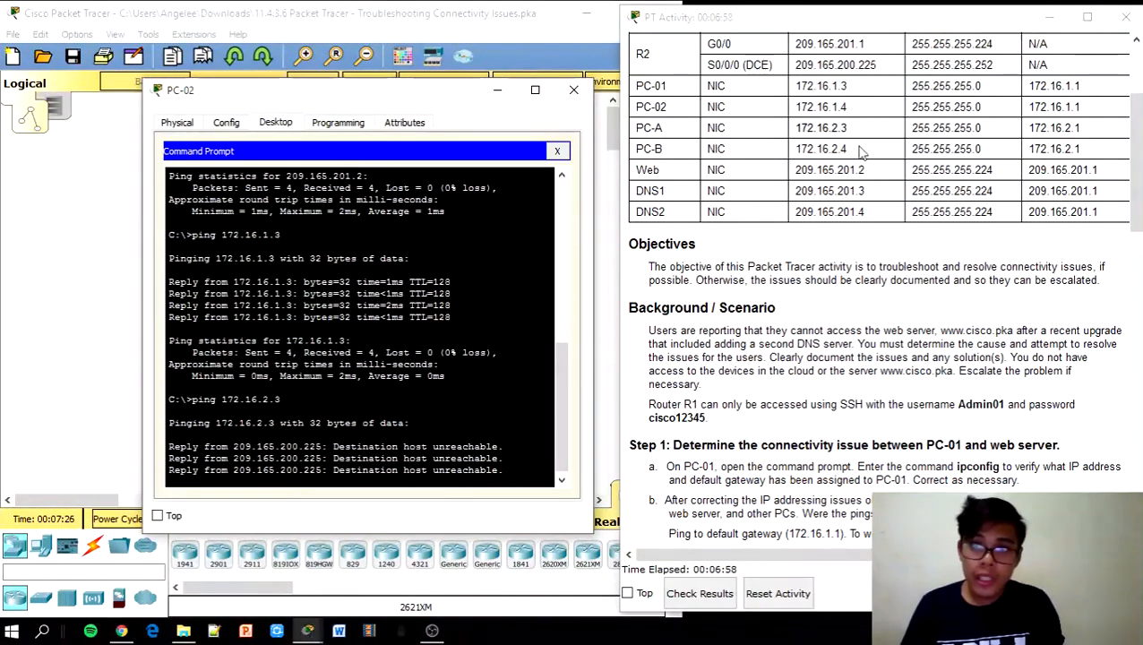
# Ping PC-B at 172.16.2.4, also failing, then close PC-02's command prompt
pyautogui.moveTo(847, 149); pyautogui.dragTo(792, 148)
pyautogui.hotkey('ctrl', 'c')
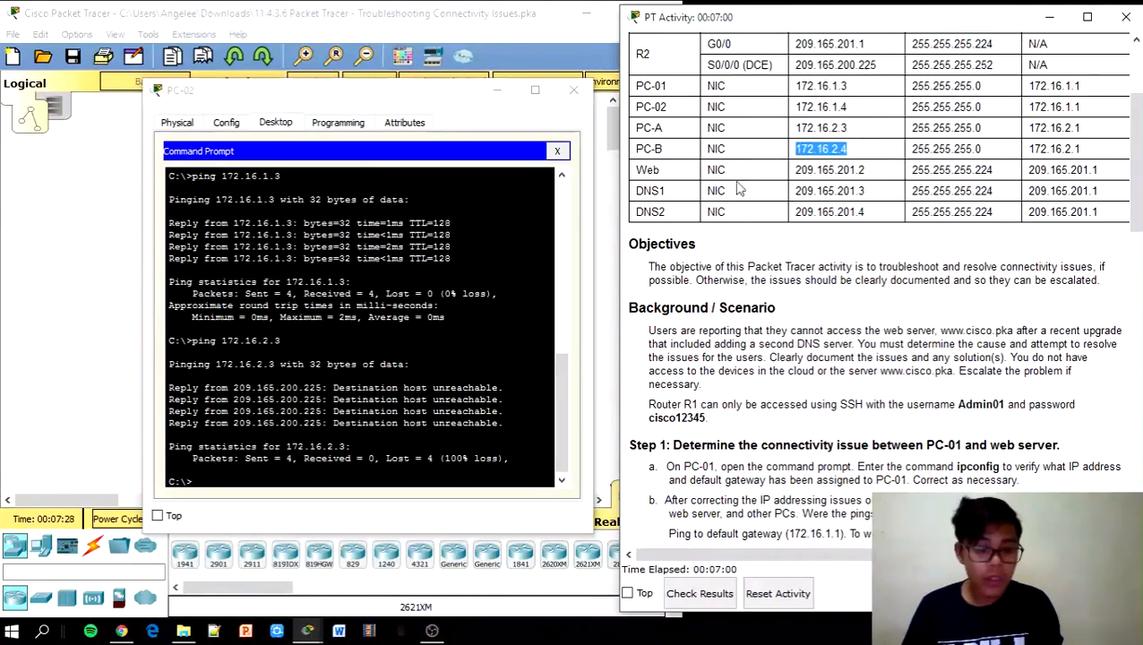
pyautogui.click(530, 168)
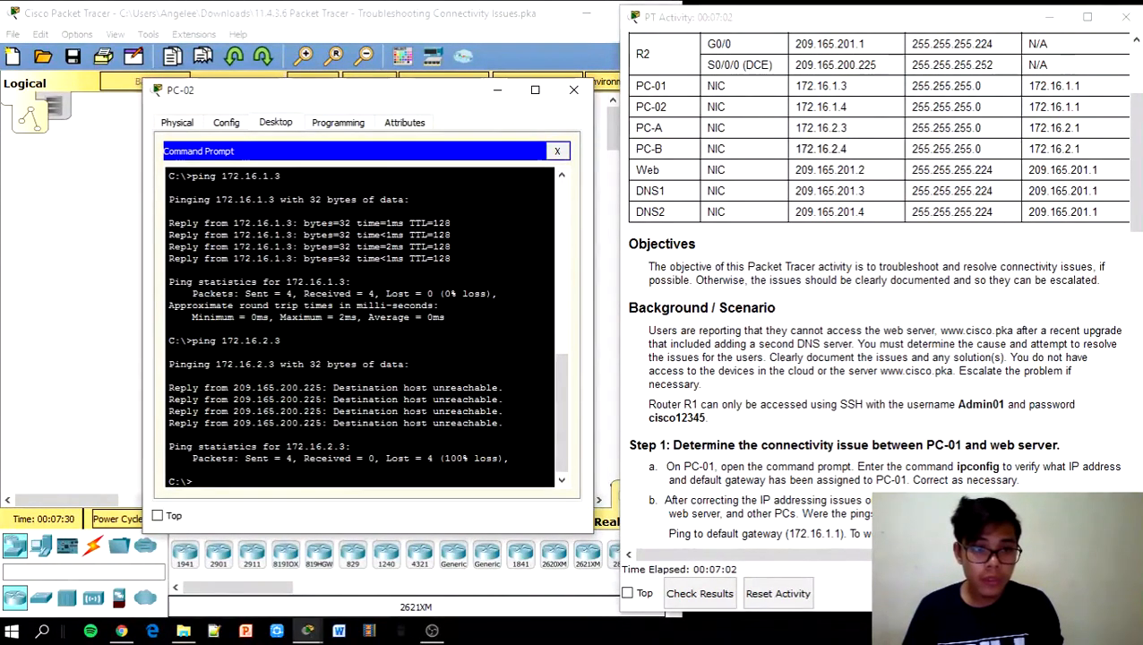
pyautogui.rightClick(237, 477)
pyautogui.click(271, 506)
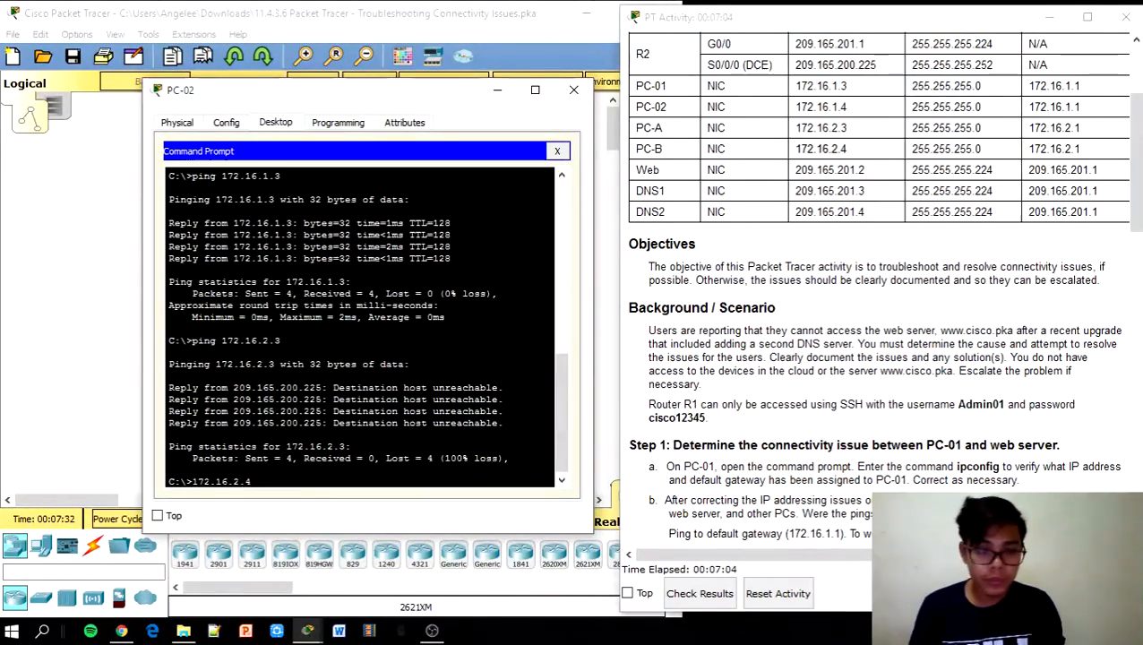
pyautogui.press('Left')
pyautogui.press('Left')
pyautogui.press('Left')
pyautogui.press('Left')
pyautogui.press('Left')
pyautogui.press('Left')
pyautogui.press('Left')
pyautogui.press('Left')
pyautogui.press('Left')
pyautogui.press('Left')
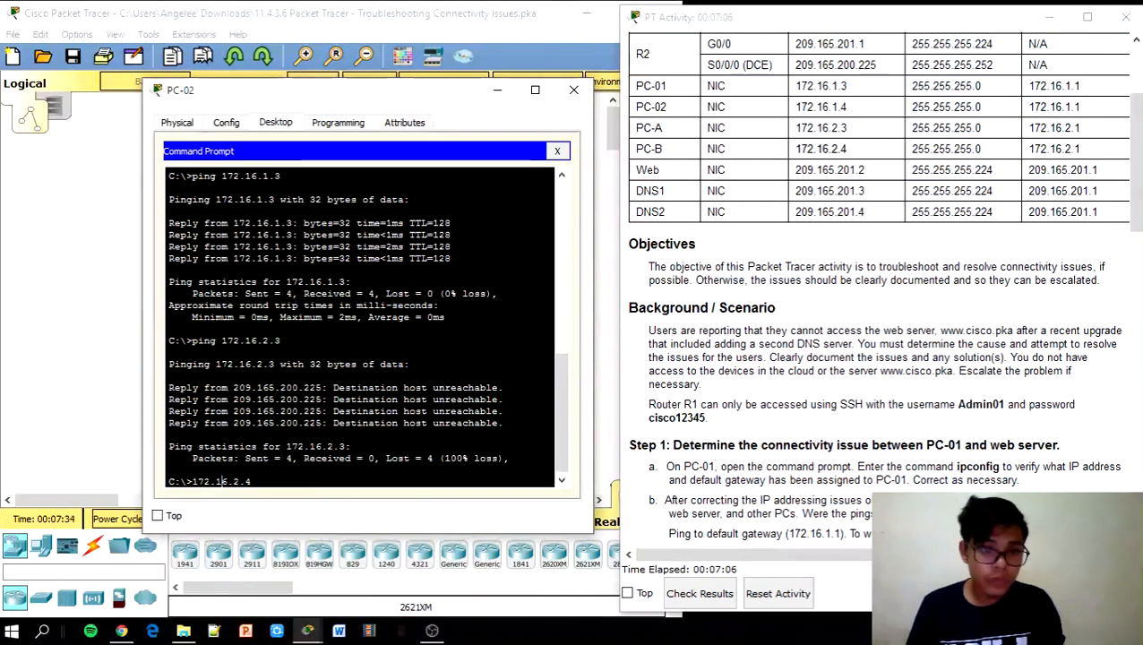
pyautogui.write('ping')
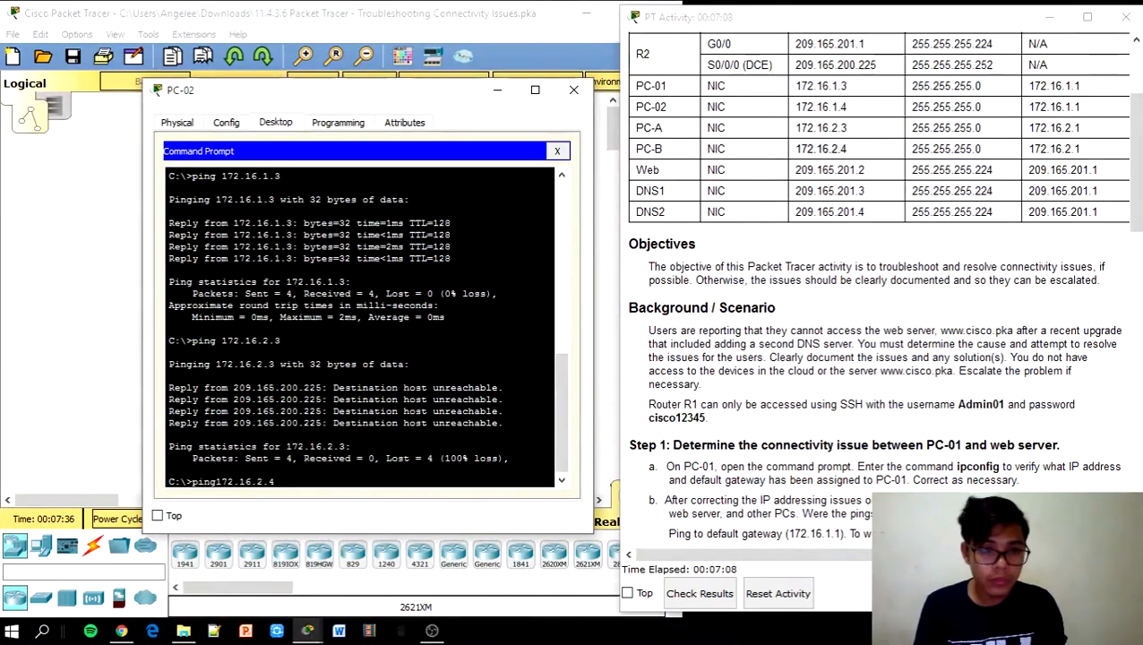
pyautogui.press('Return')
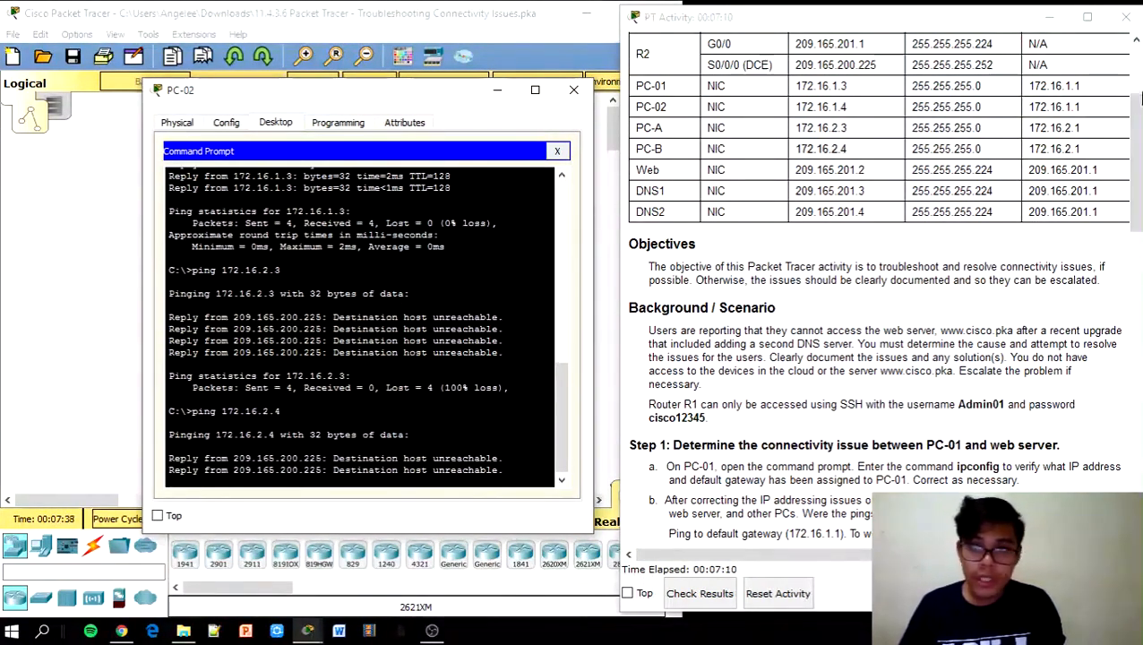
pyautogui.moveTo(1135, 163); pyautogui.dragTo(1140, 335)
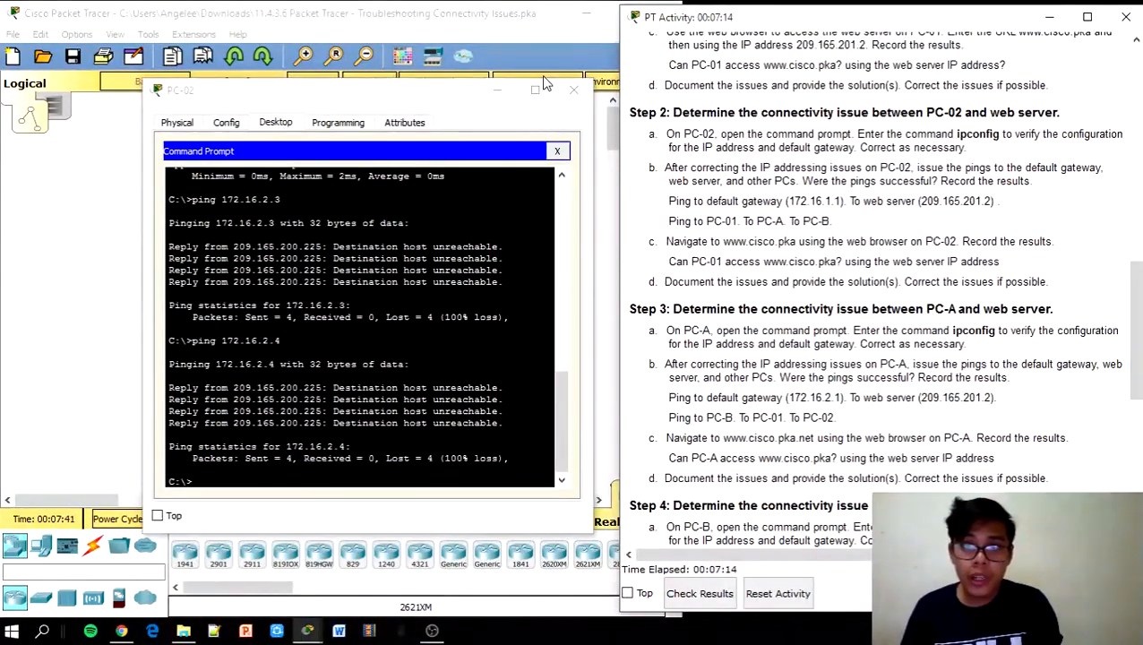
pyautogui.click(556, 152)
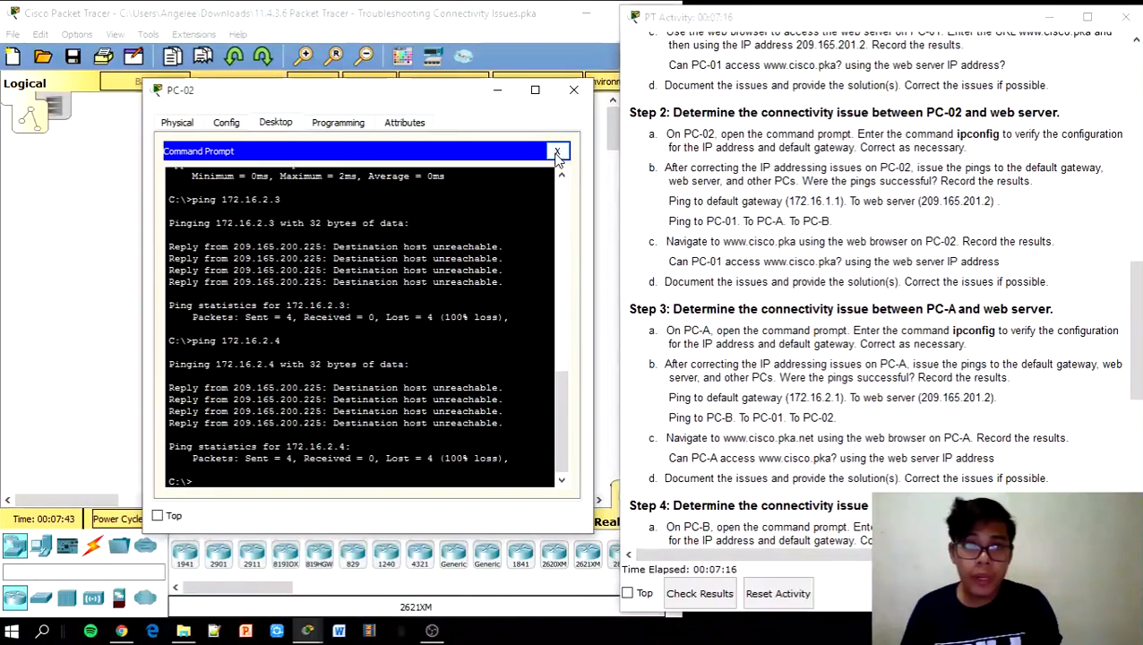
pyautogui.click(533, 488)
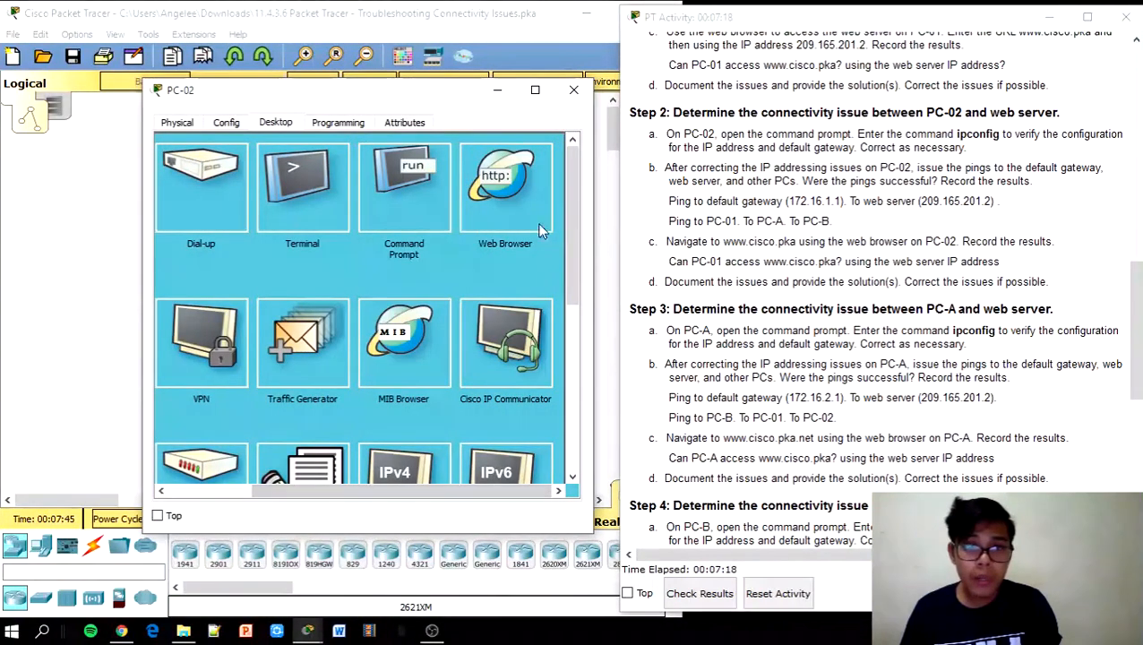
pyautogui.click(538, 223)
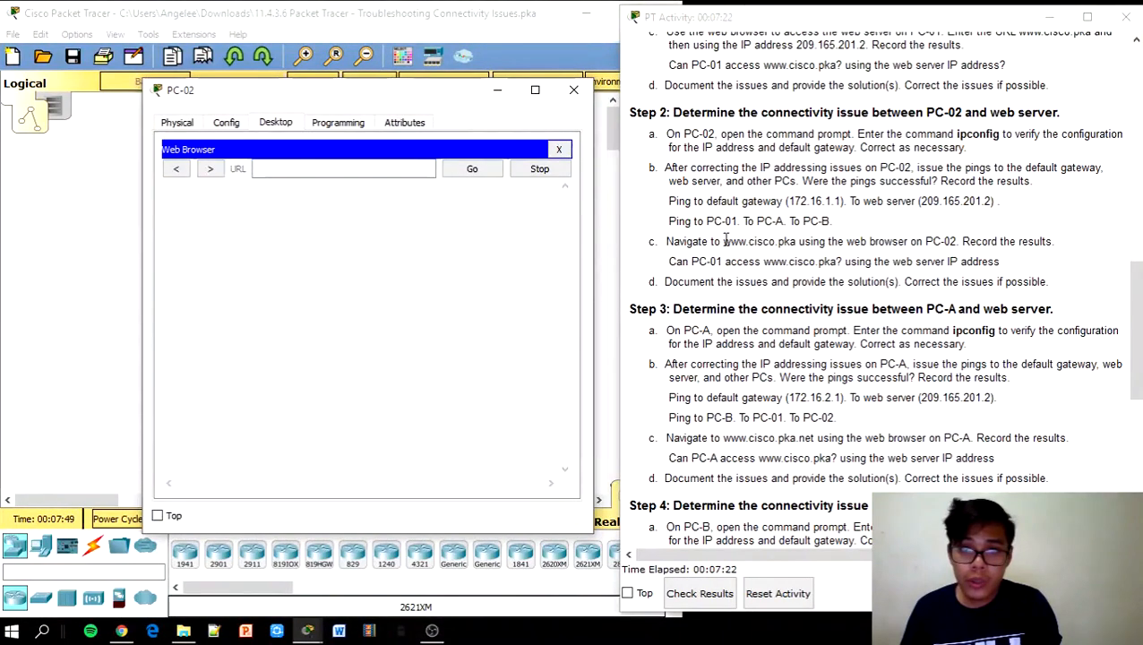
pyautogui.moveTo(723, 241); pyautogui.dragTo(799, 243)
pyautogui.hotkey('ctrl', 'c')
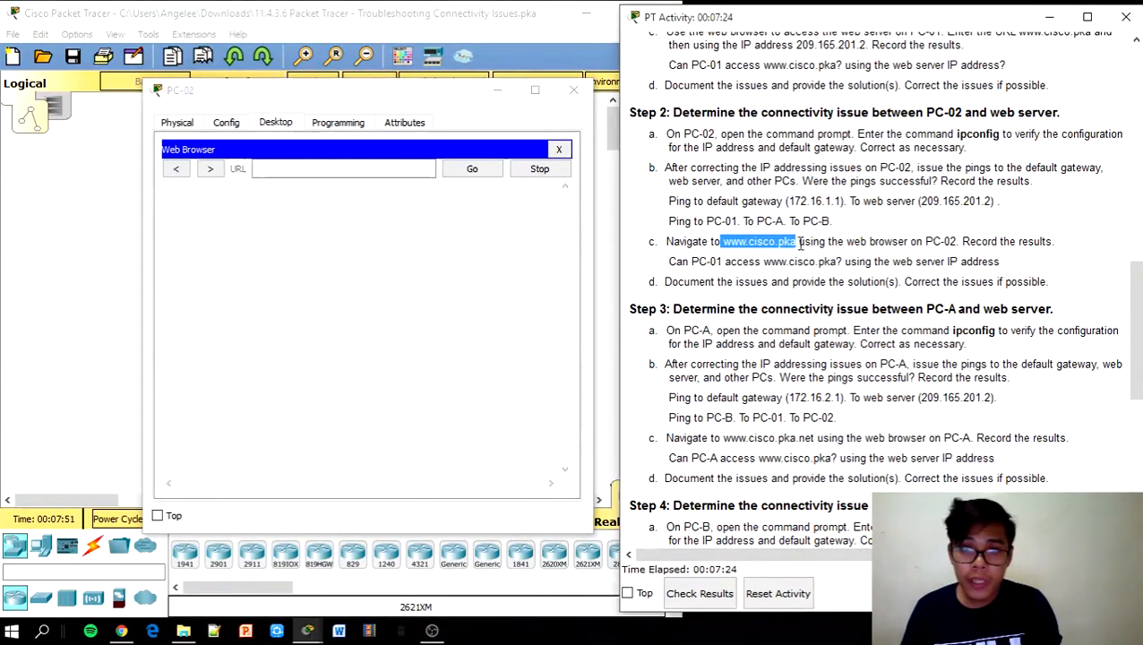
pyautogui.click(264, 170)
pyautogui.hotkey('ctrl', 'v')
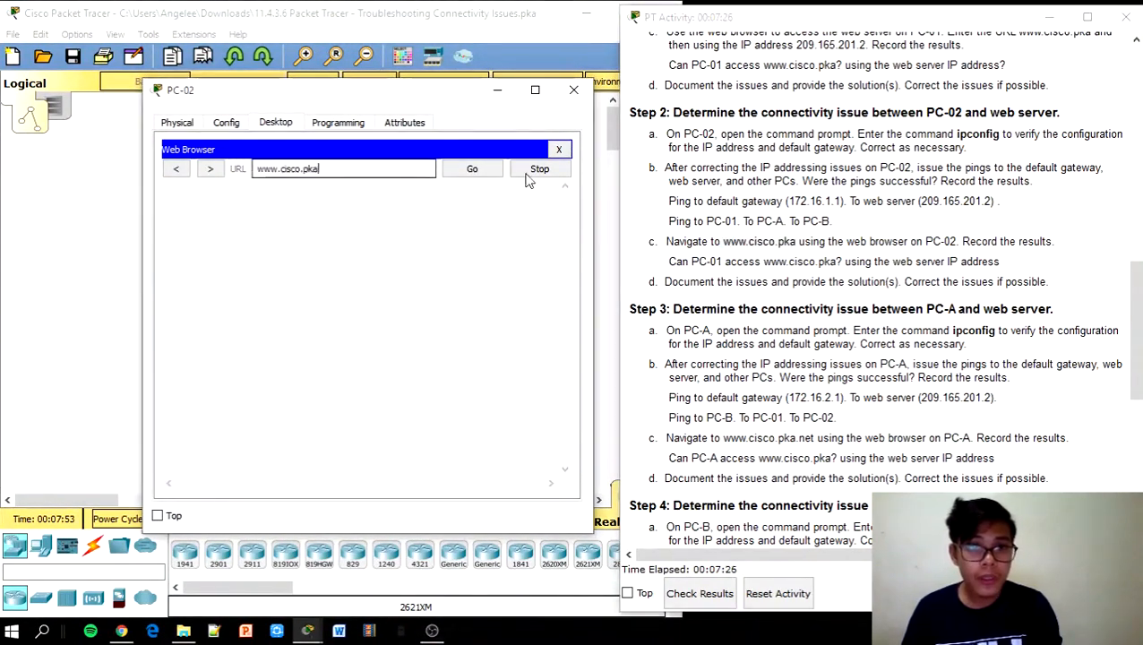
pyautogui.click(472, 170)
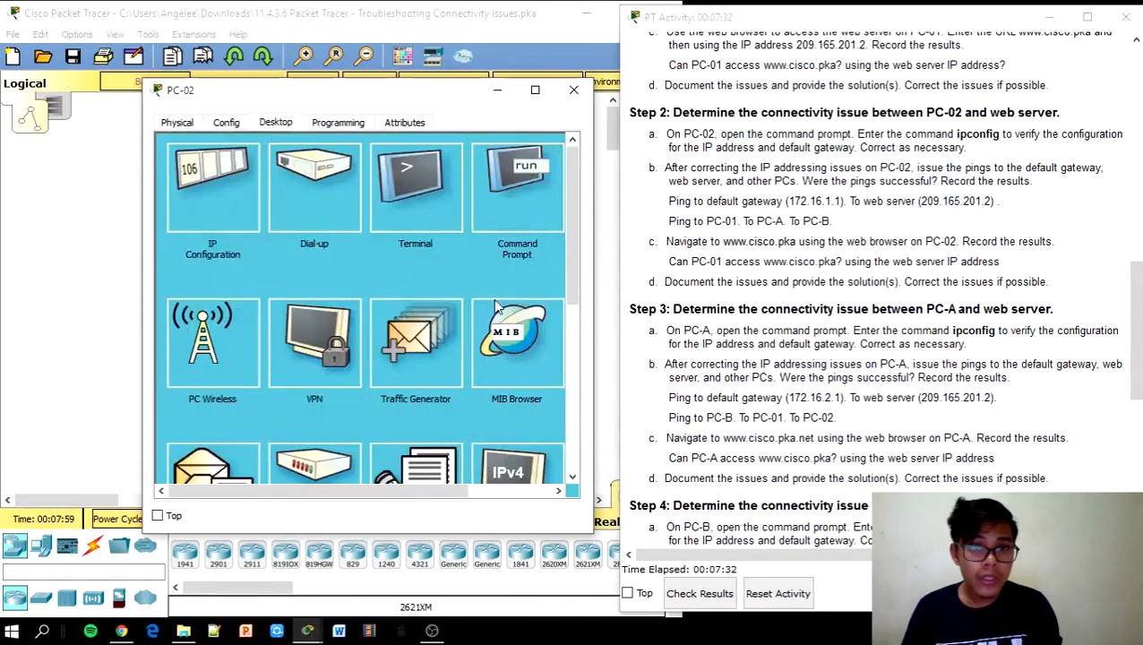
# Review PC-02's gateway and DNS server settings
pyautogui.click(513, 473)
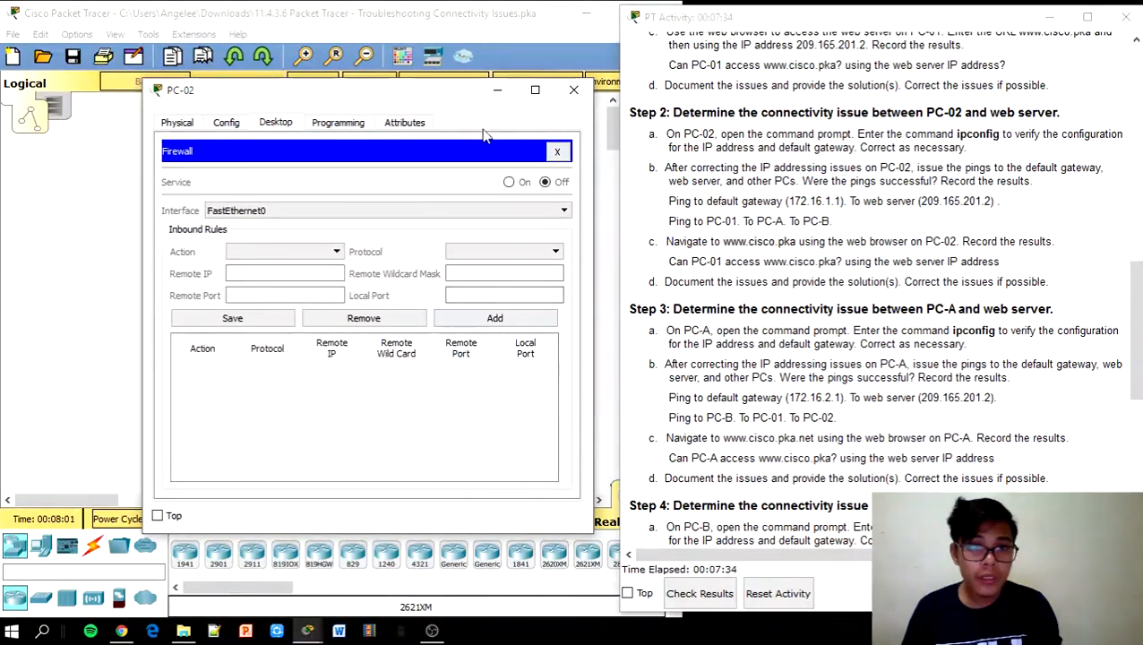
pyautogui.click(230, 123)
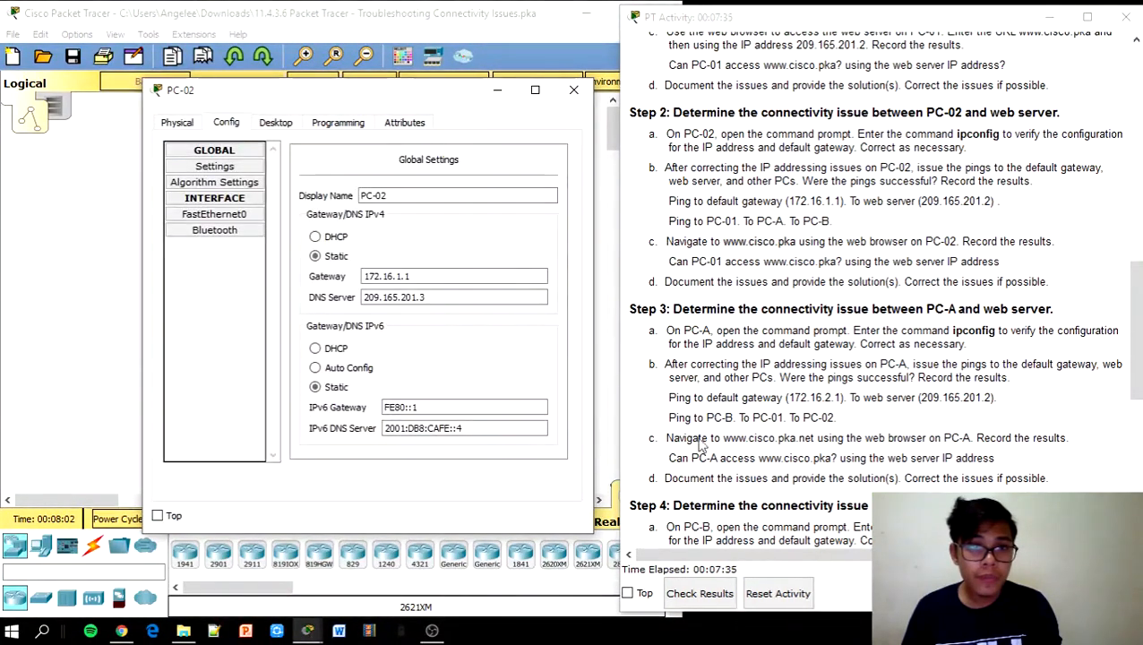
pyautogui.click(284, 120)
pyautogui.click(559, 152)
pyautogui.click(534, 493)
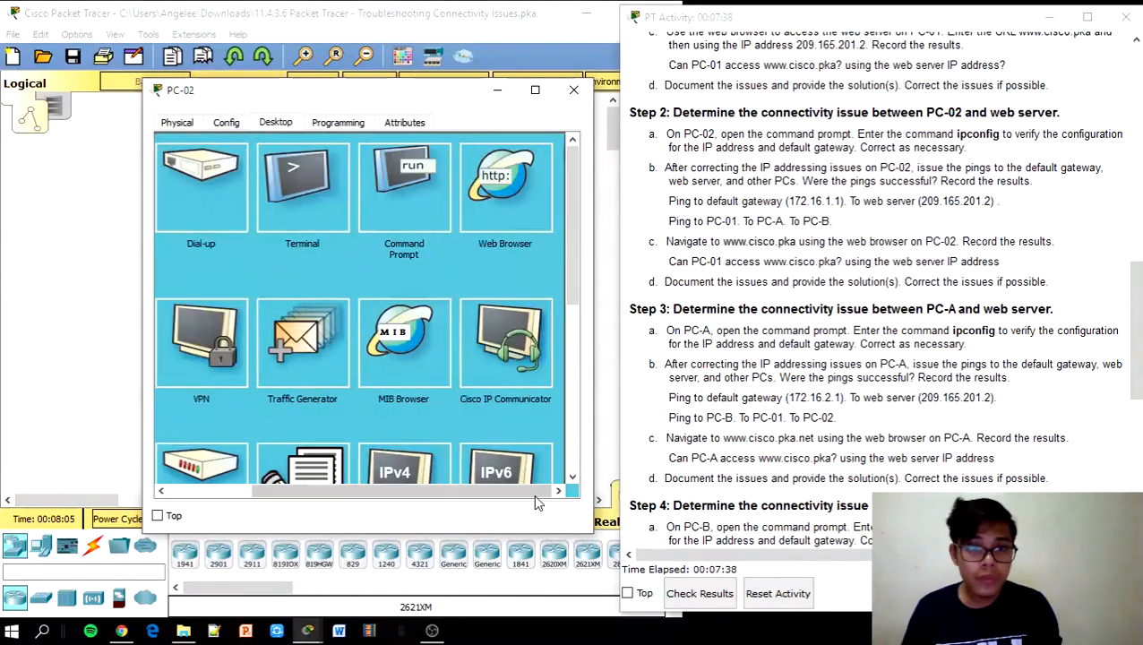
pyautogui.click(527, 196)
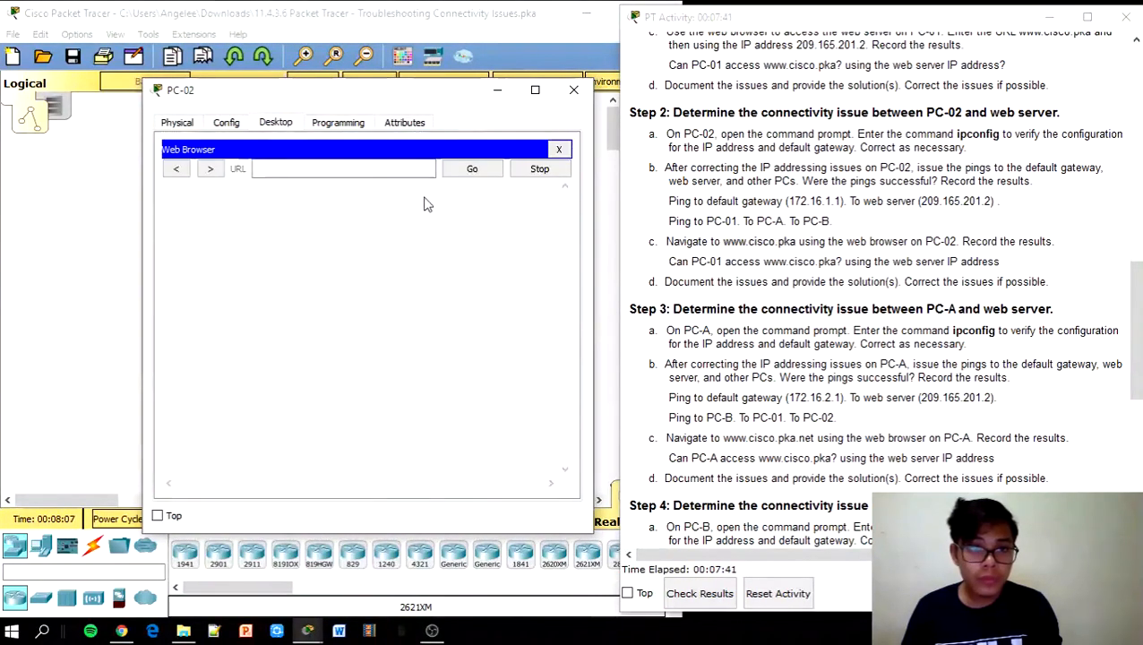
pyautogui.click(304, 170)
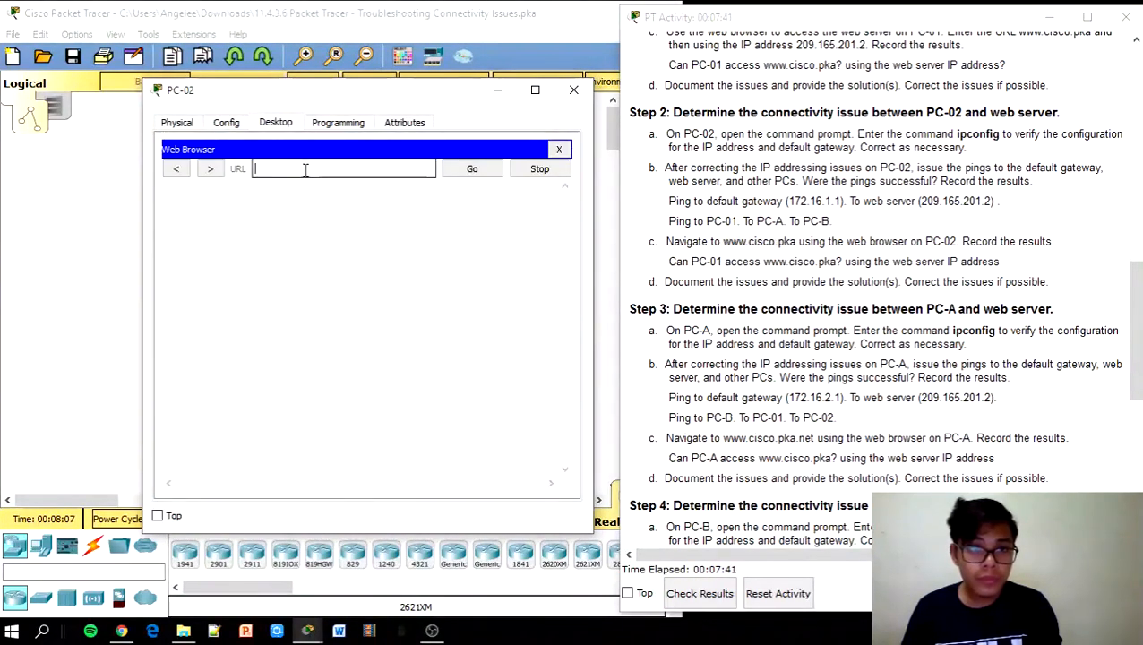
pyautogui.moveTo(794, 242); pyautogui.dragTo(723, 247)
pyautogui.hotkey('ctrl', 'c')
pyautogui.click(799, 243)
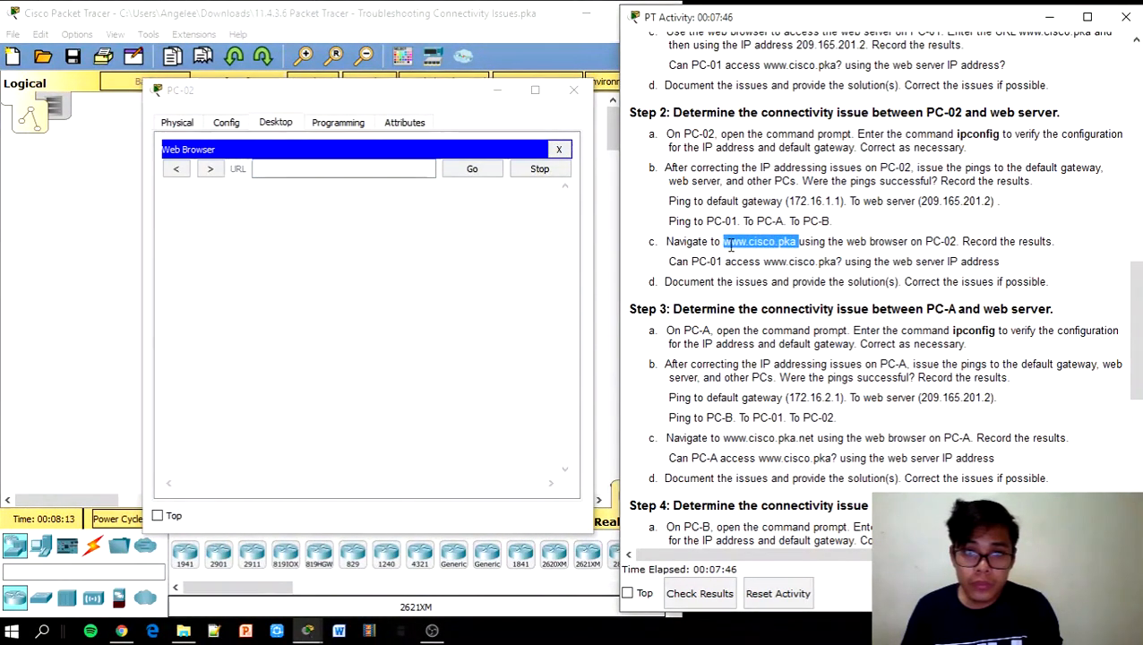
pyautogui.click(340, 169)
pyautogui.hotkey('ctrl', 'v')
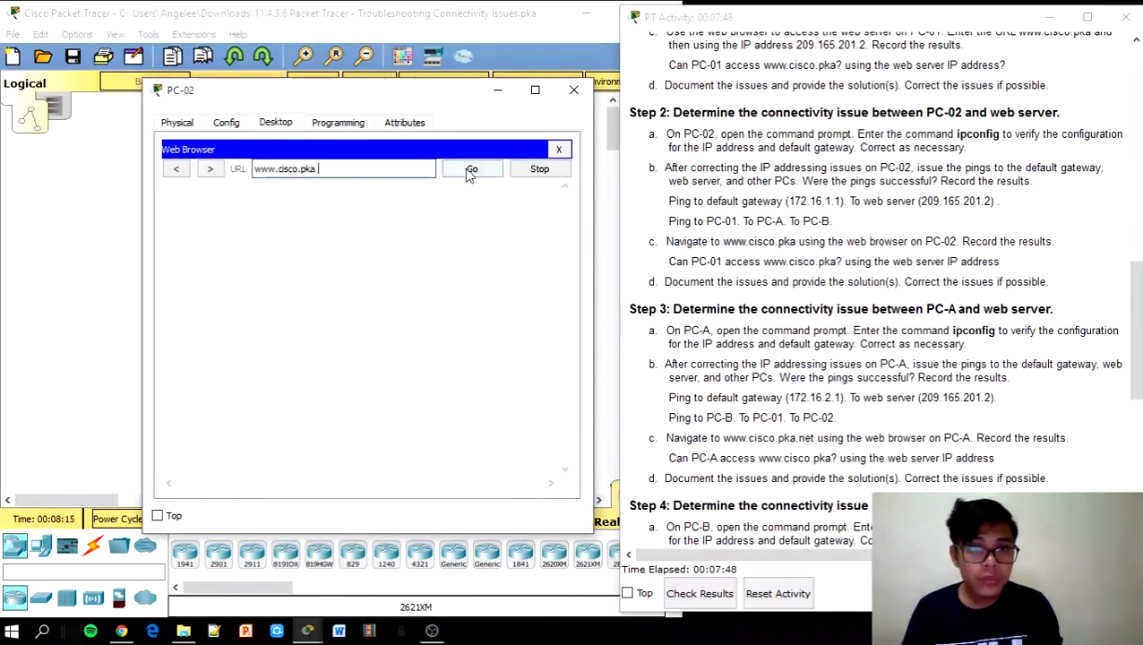
pyautogui.click(472, 170)
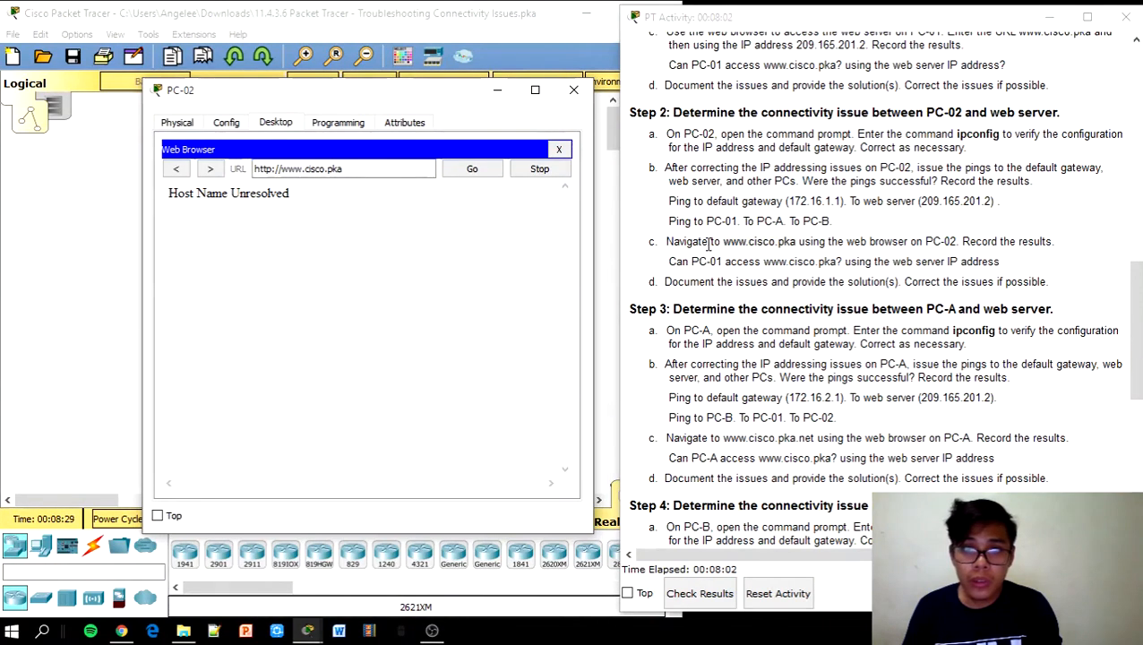
# Recheck PC-02's DNS server setting, then close PC-02's window
pyautogui.click(234, 125)
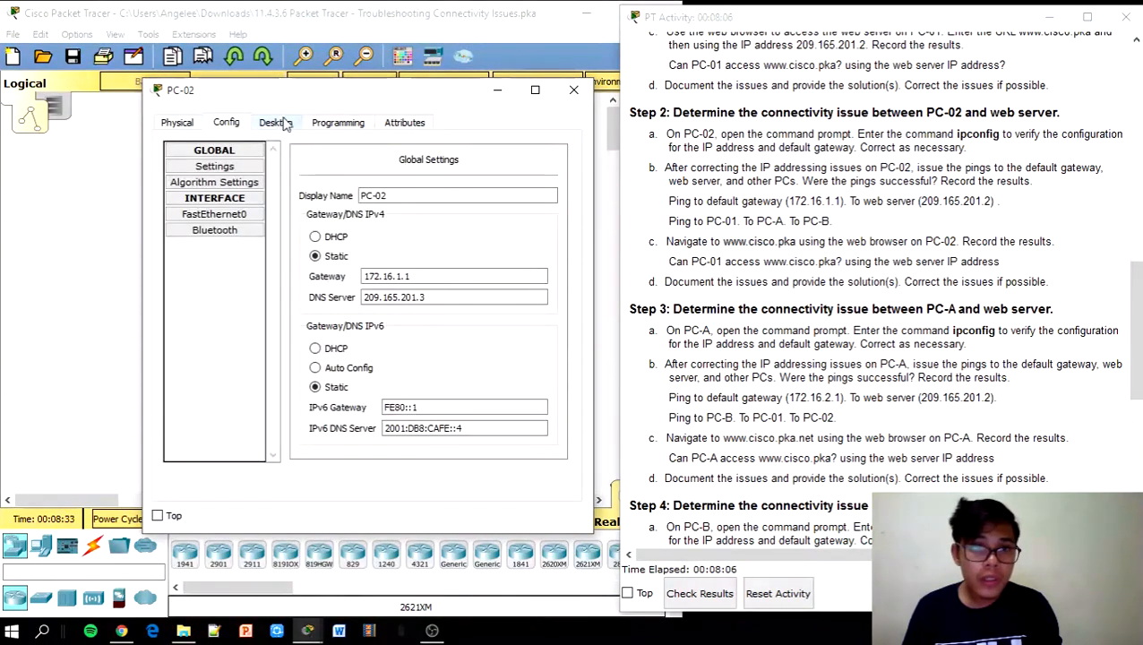
pyautogui.click(274, 122)
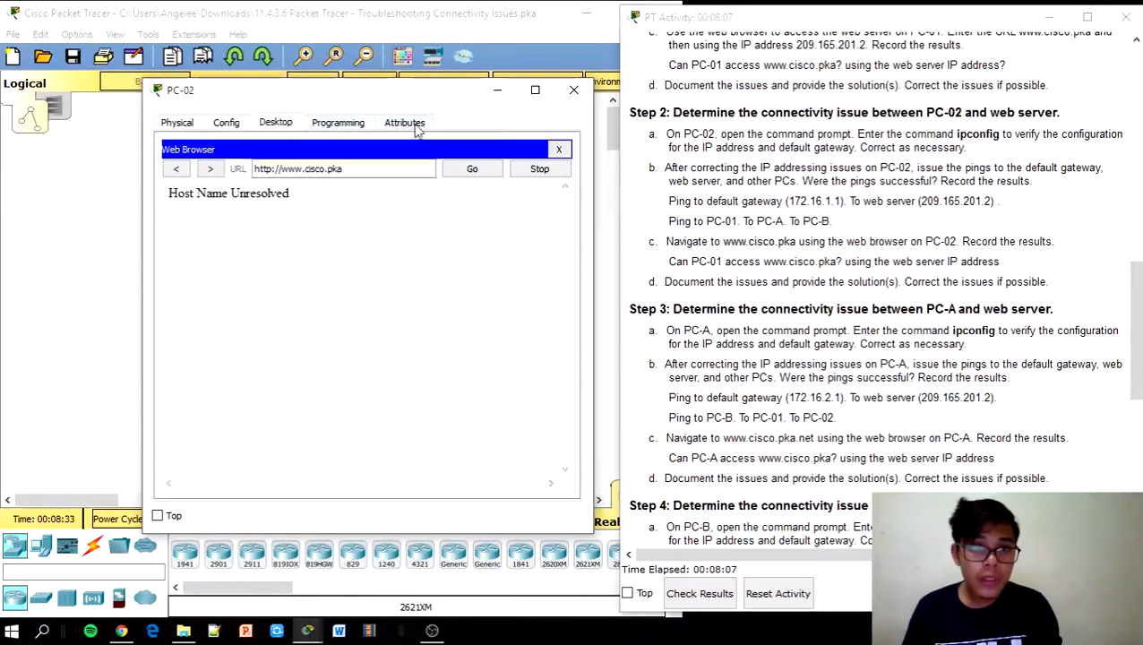
pyautogui.click(571, 91)
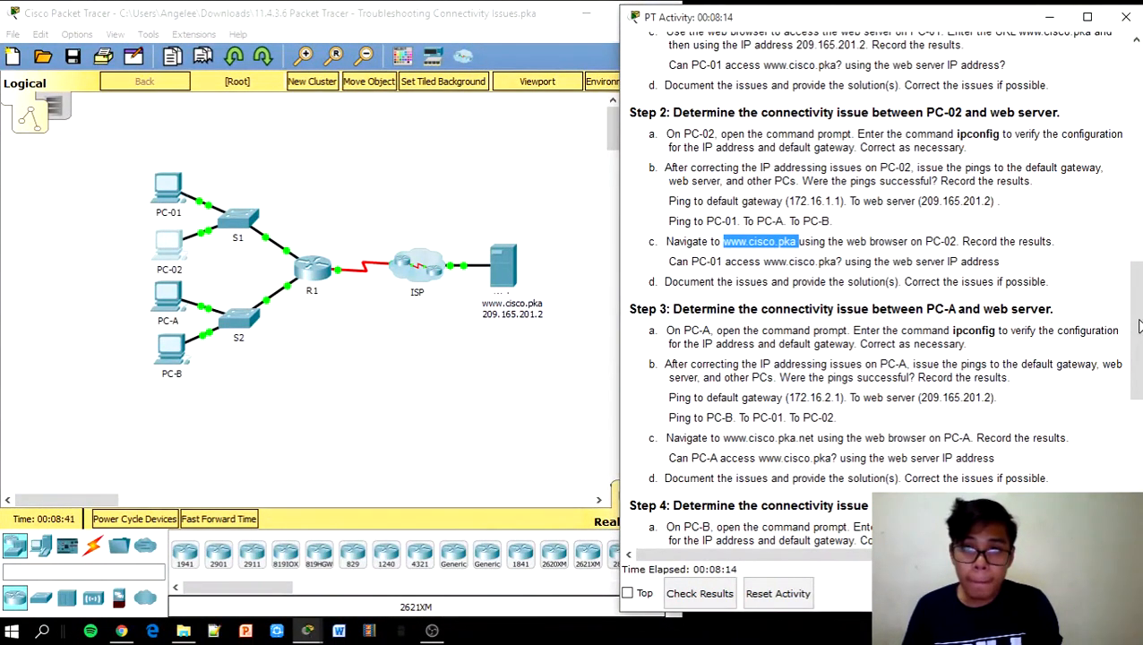
# Open PC-A's Command Prompt in a narrowed device window
pyautogui.scroll(-4, 1139, 327)
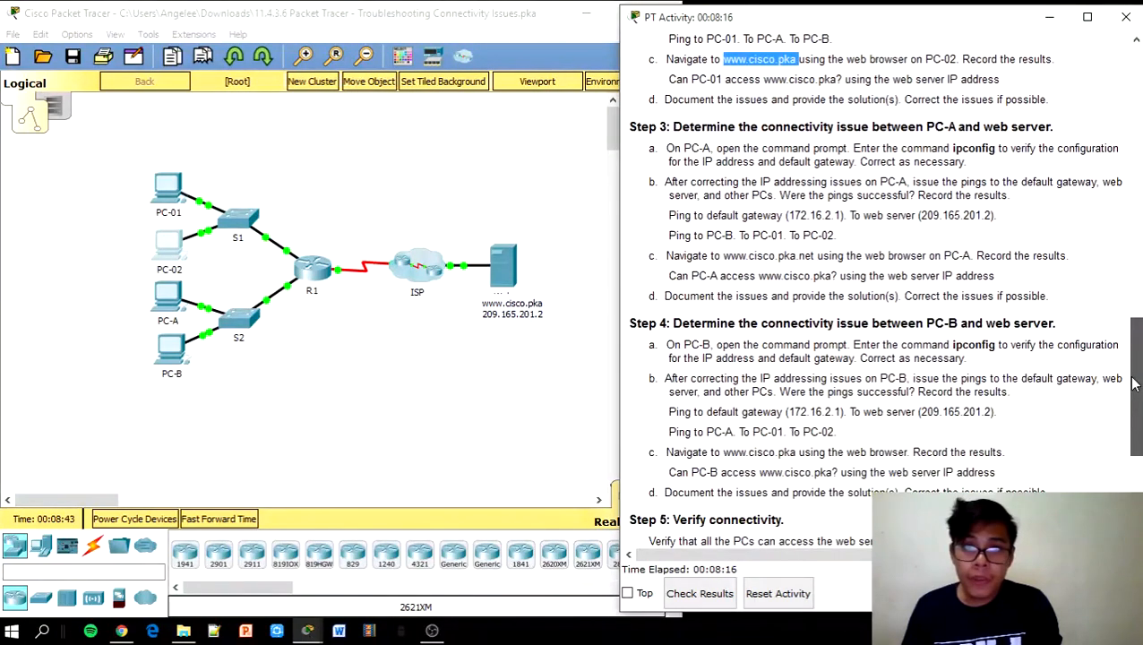
pyautogui.click(170, 295)
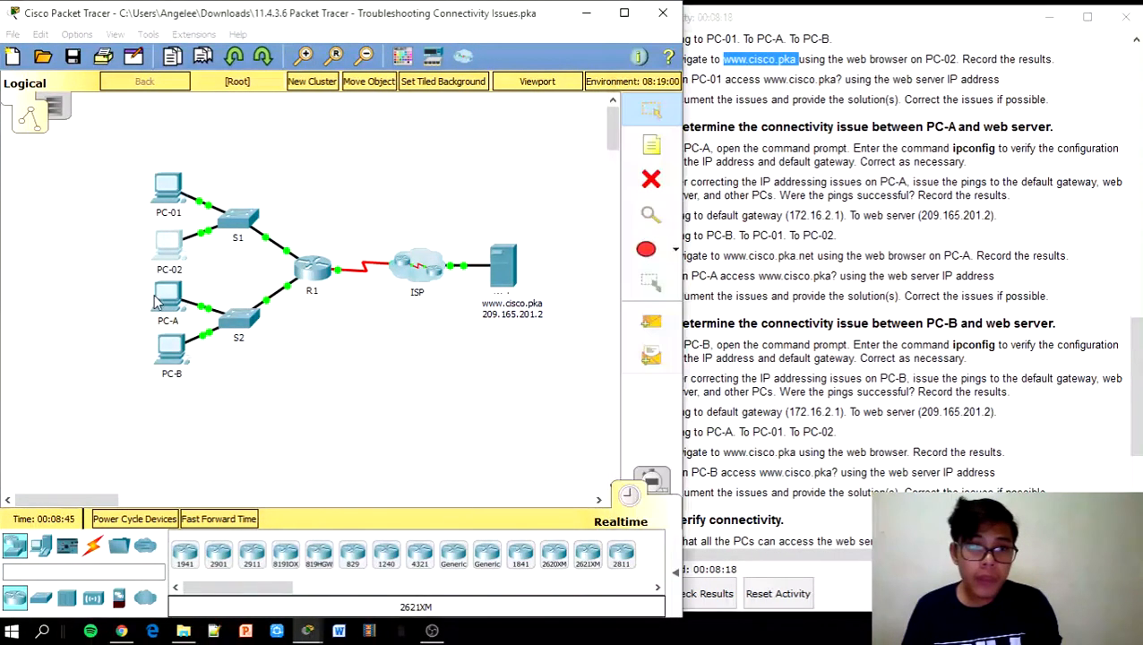
pyautogui.click(346, 113)
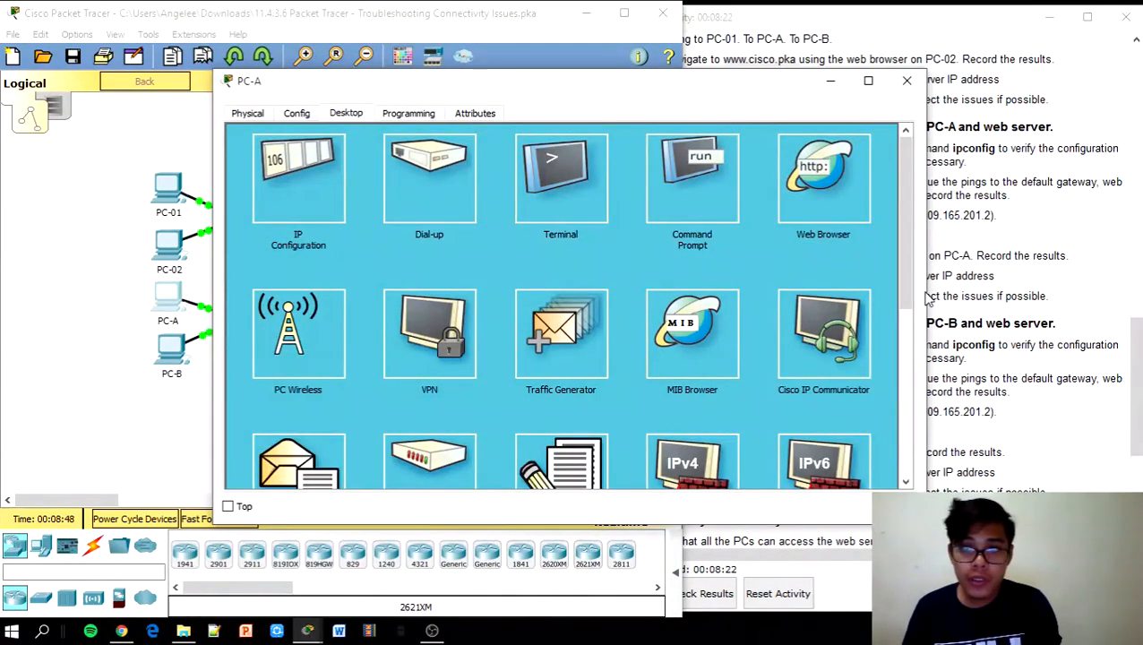
pyautogui.moveTo(925, 293); pyautogui.dragTo(663, 294)
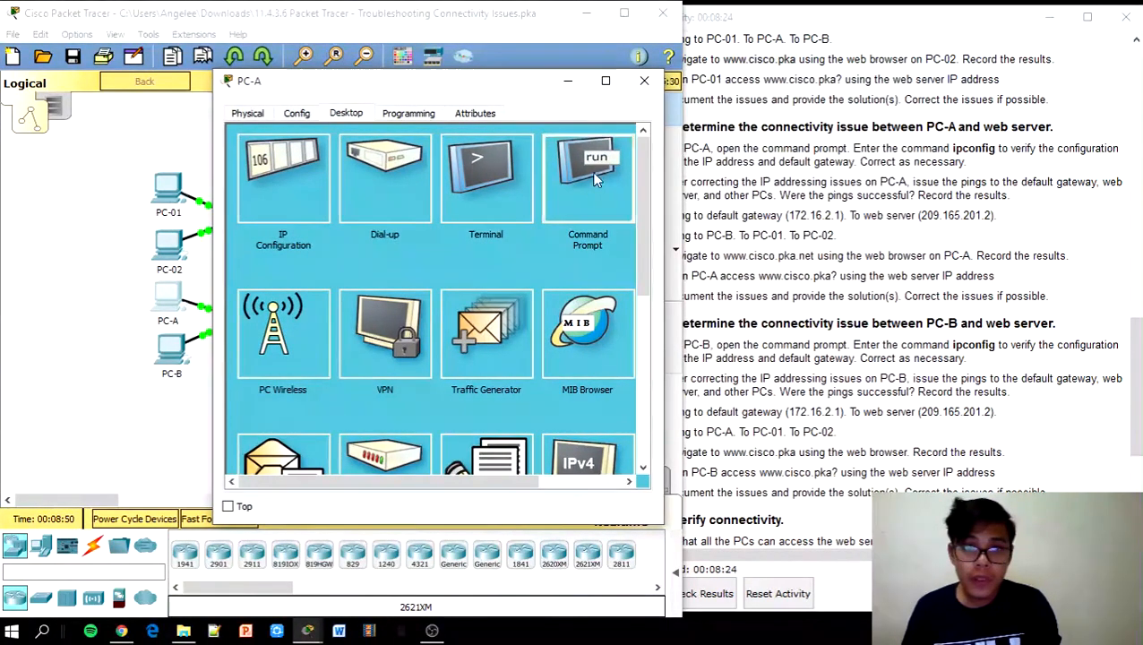
pyautogui.click(586, 178)
# Run ipconfig on PC-A (172.16.2.3, 255.255.255.0, gateway 172.16.2.1) and show the Addressing Table
pyautogui.write('co')
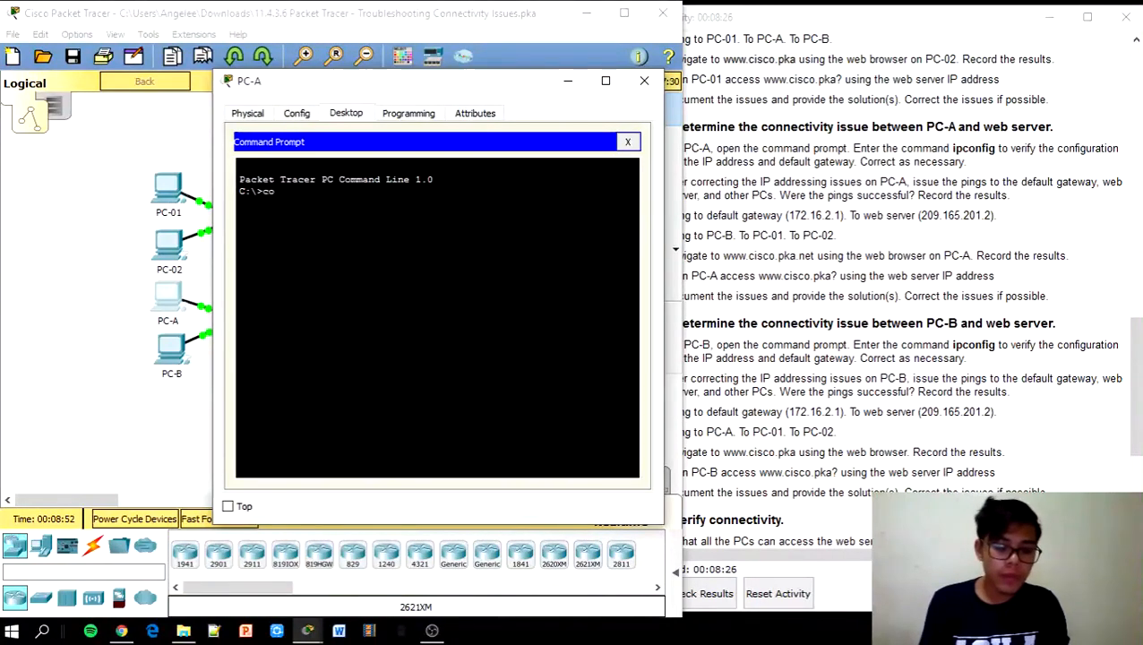
pyautogui.write('m')
pyautogui.press('BackSpace')
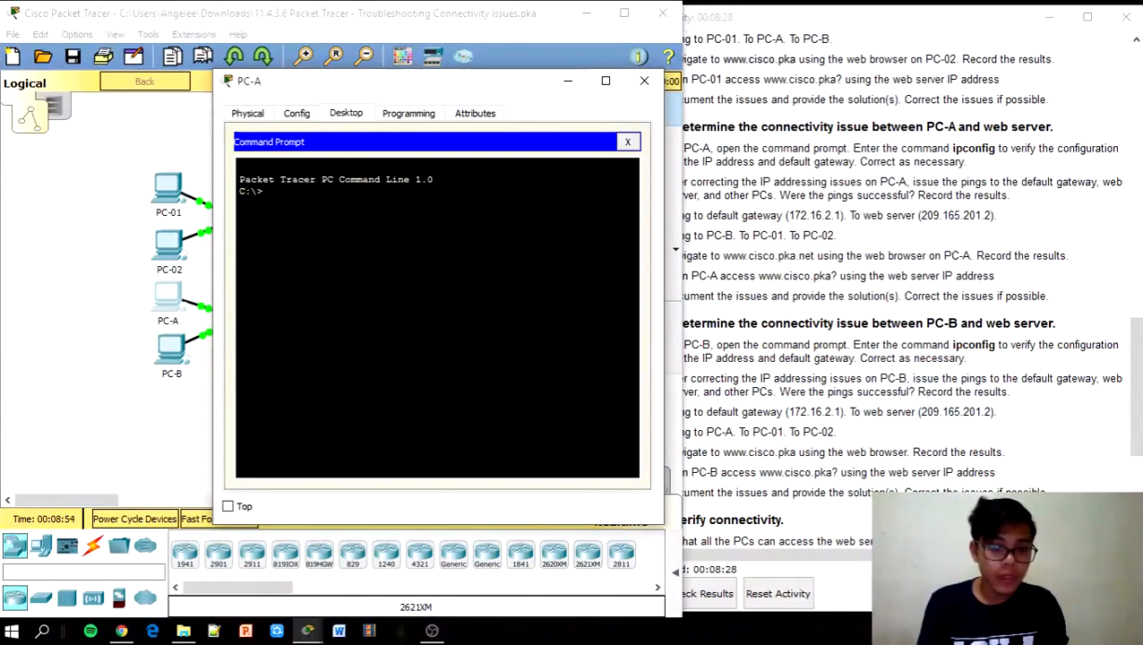
pyautogui.press('BackSpace')
pyautogui.write('p')
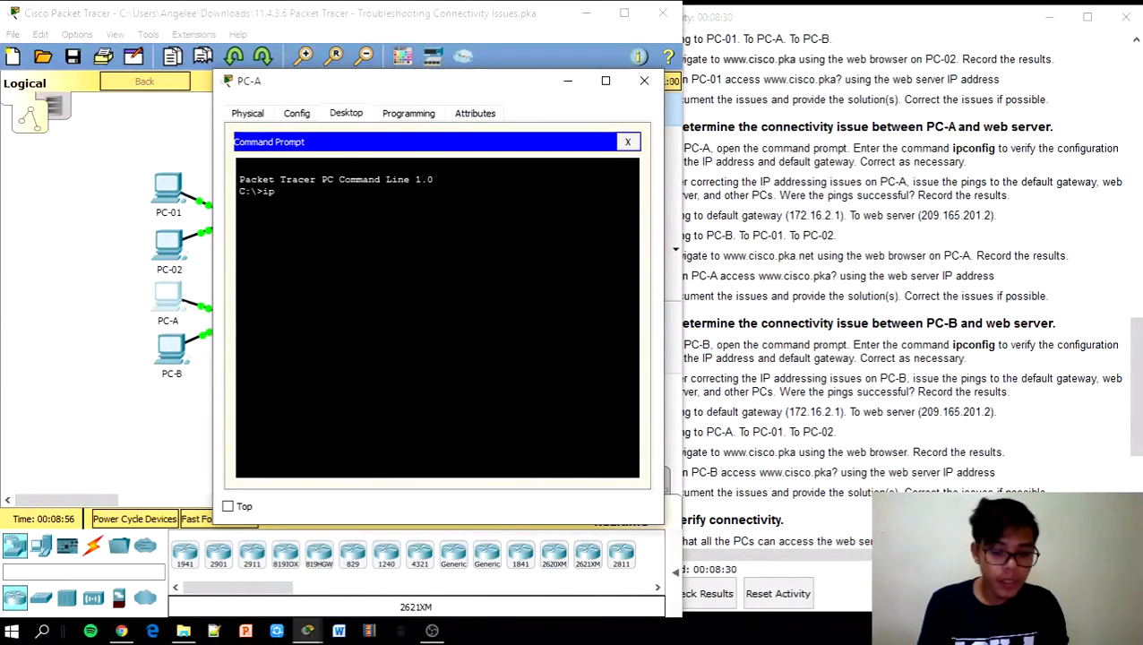
pyautogui.write('config')
pyautogui.press('Return')
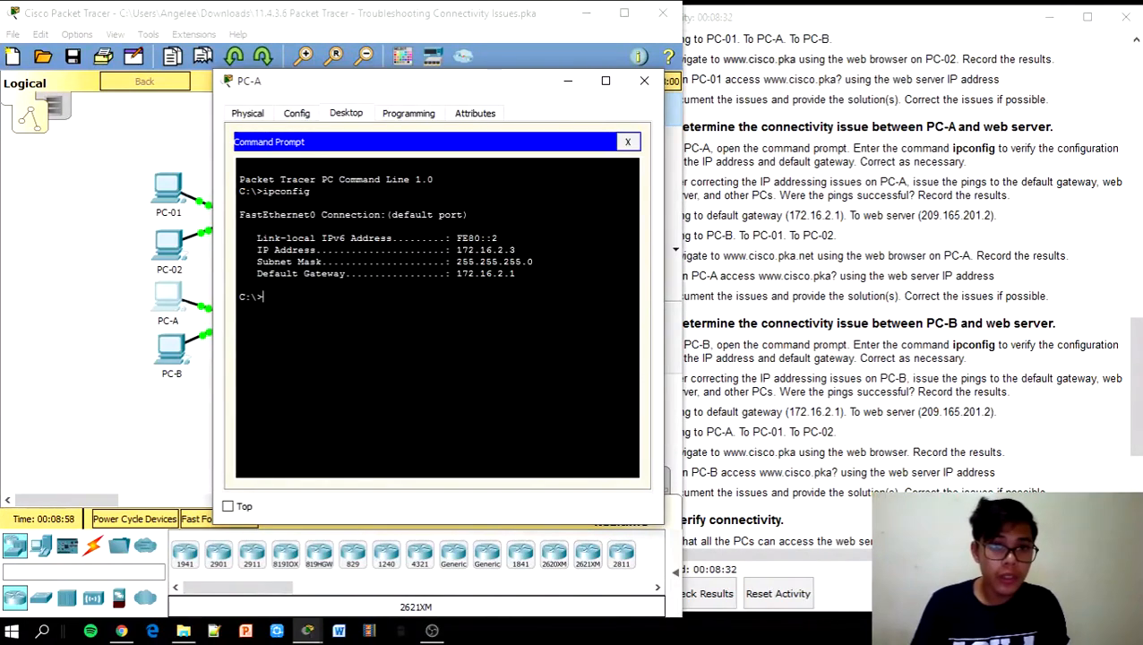
pyautogui.click(1027, 205)
pyautogui.scroll(15, 1028, 205)
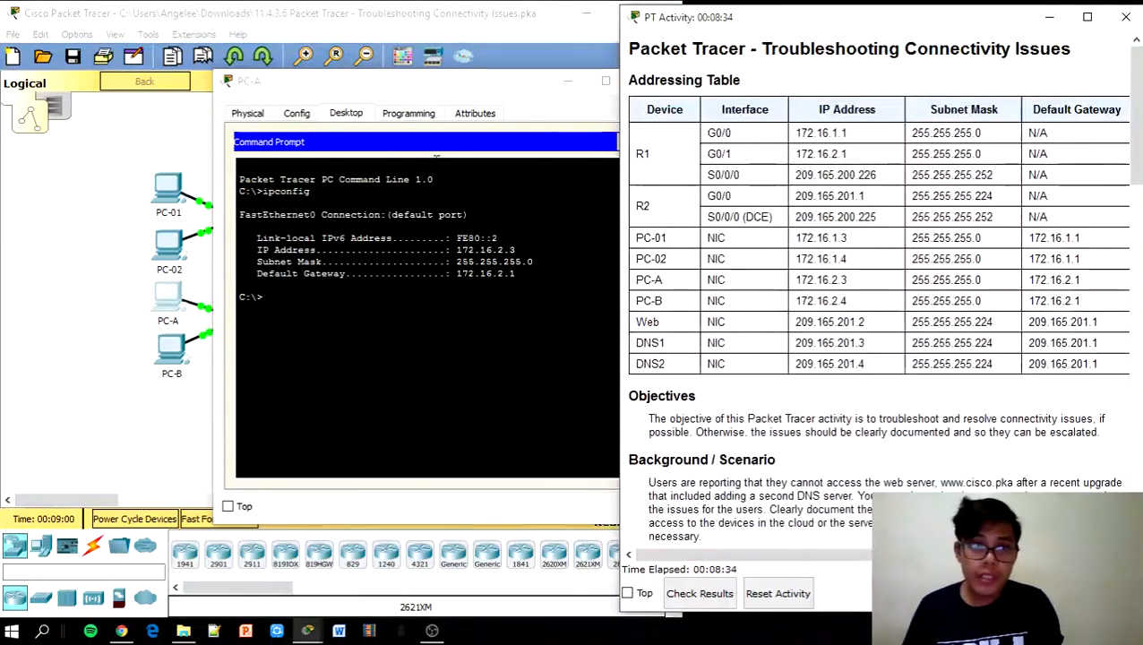
pyautogui.click(436, 157)
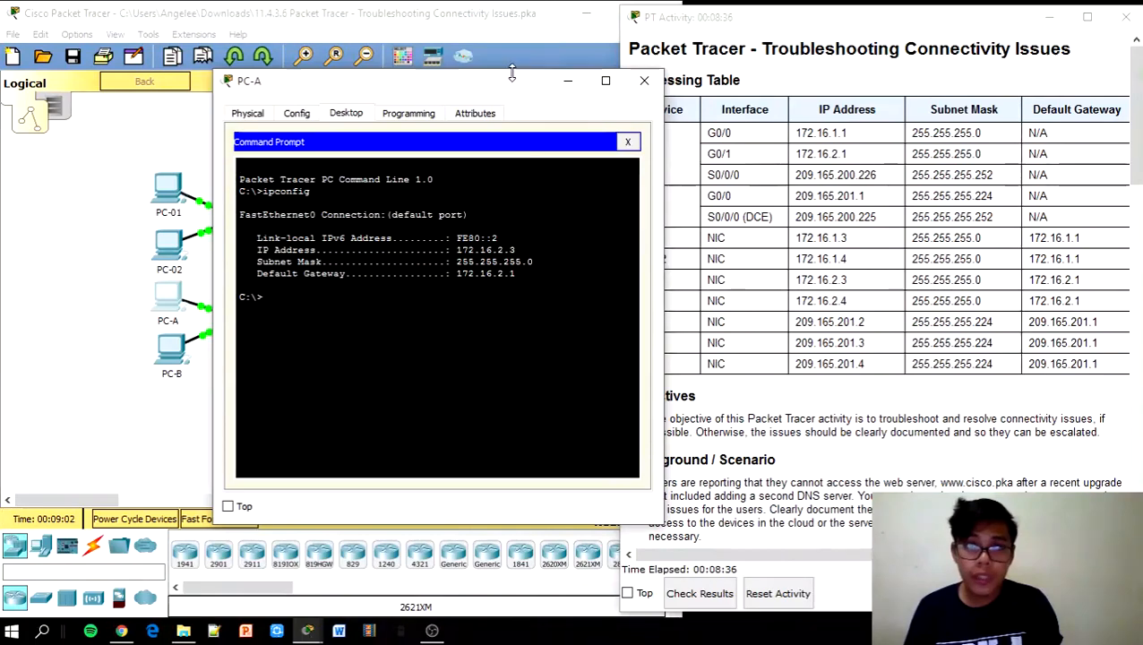
pyautogui.moveTo(517, 85); pyautogui.dragTo(463, 59)
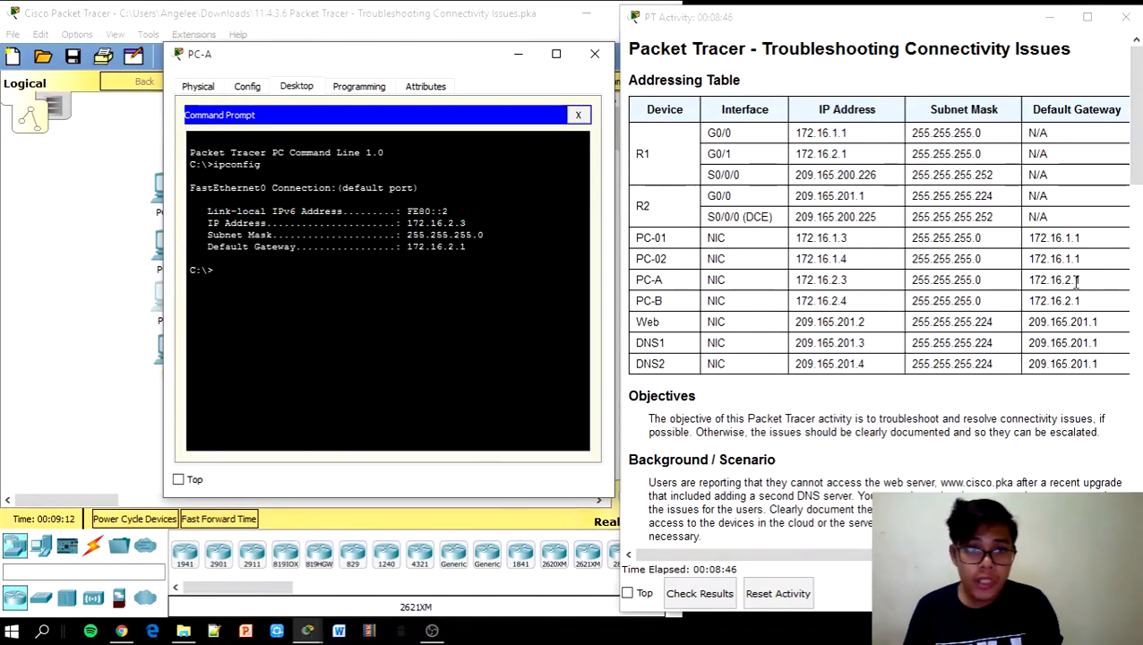
pyautogui.moveTo(1136, 179); pyautogui.dragTo(1139, 390)
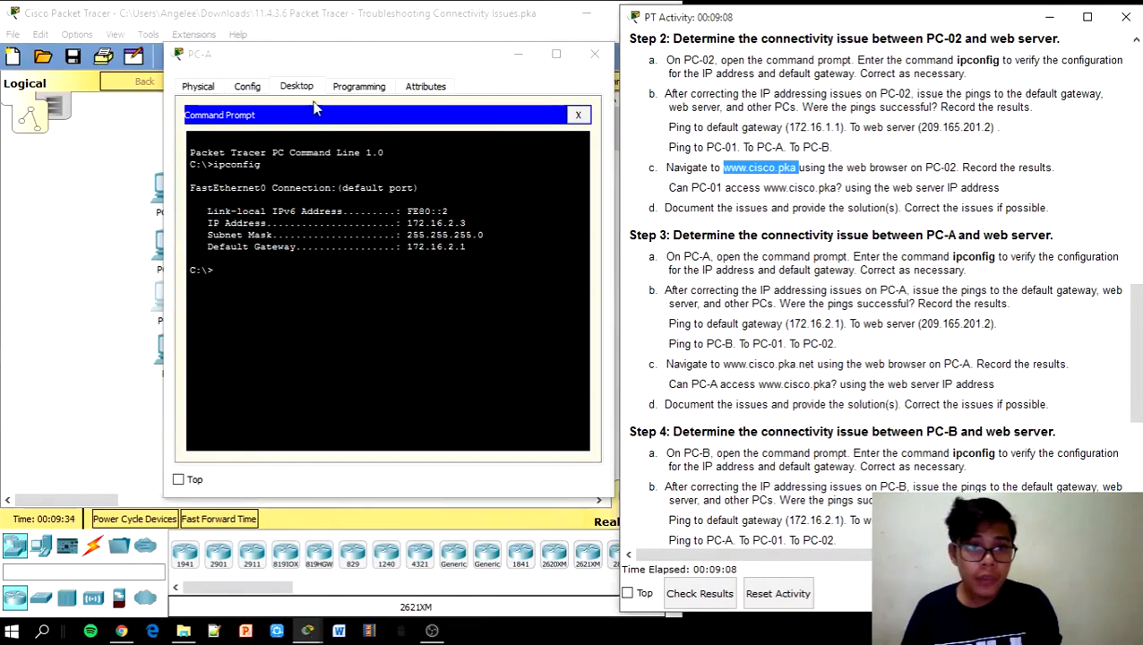
# Ping PC-A's default gateway 172.16.2.1, which times out with 100% loss
pyautogui.click(577, 115)
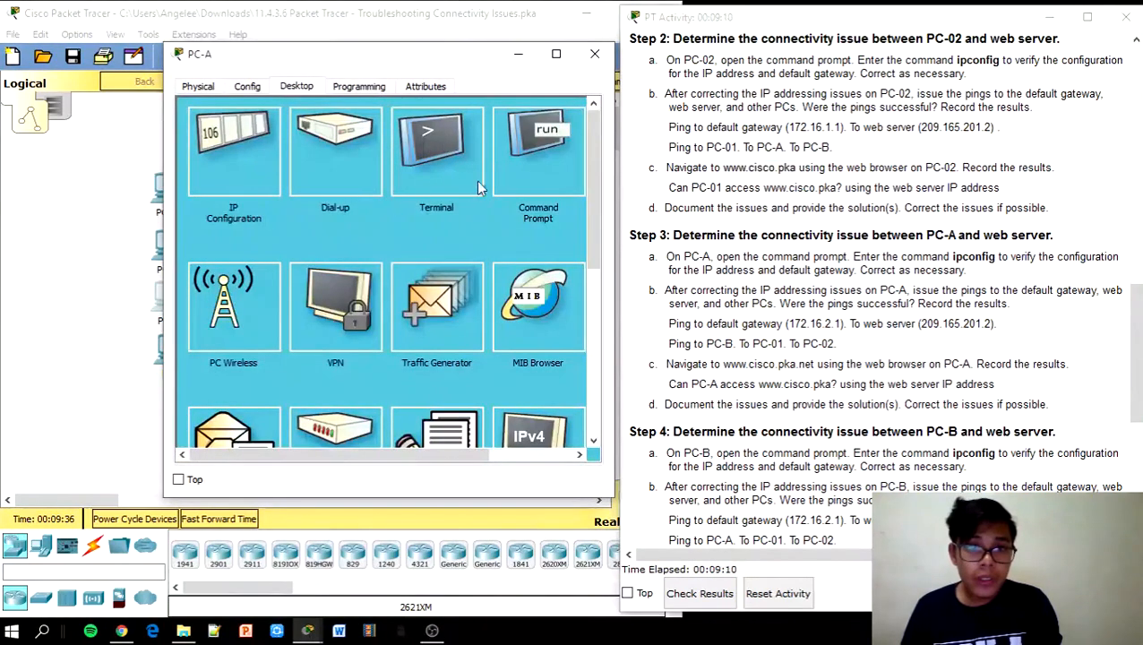
pyautogui.click(512, 156)
pyautogui.write('ping')
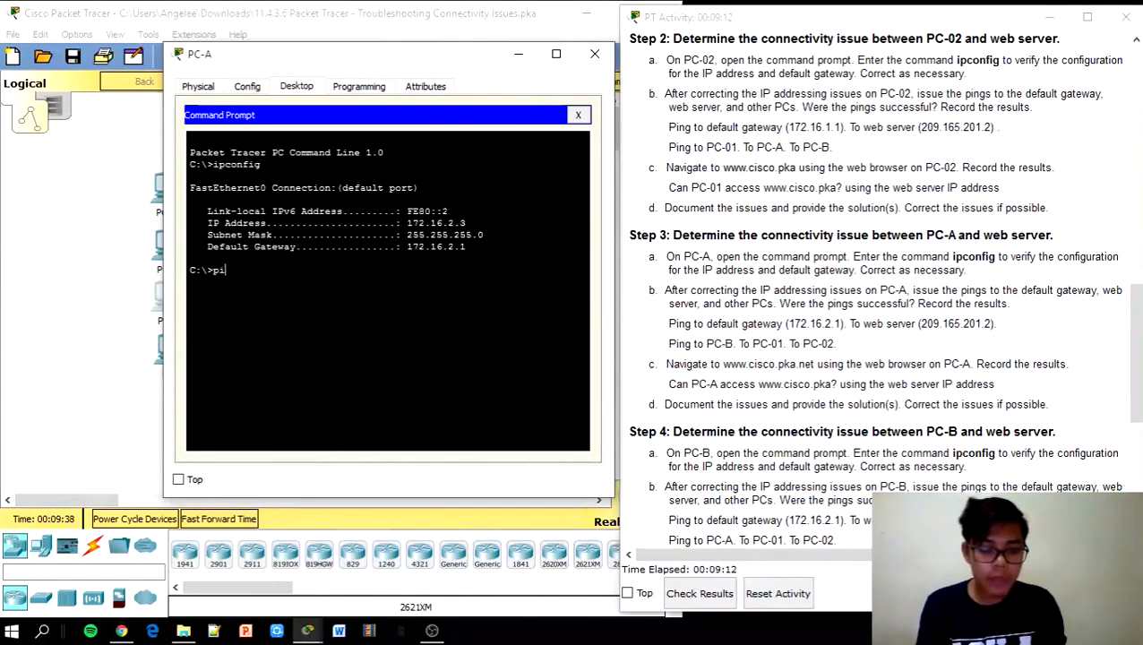
pyautogui.moveTo(841, 325); pyautogui.dragTo(831, 326)
pyautogui.doubleClick(839, 325)
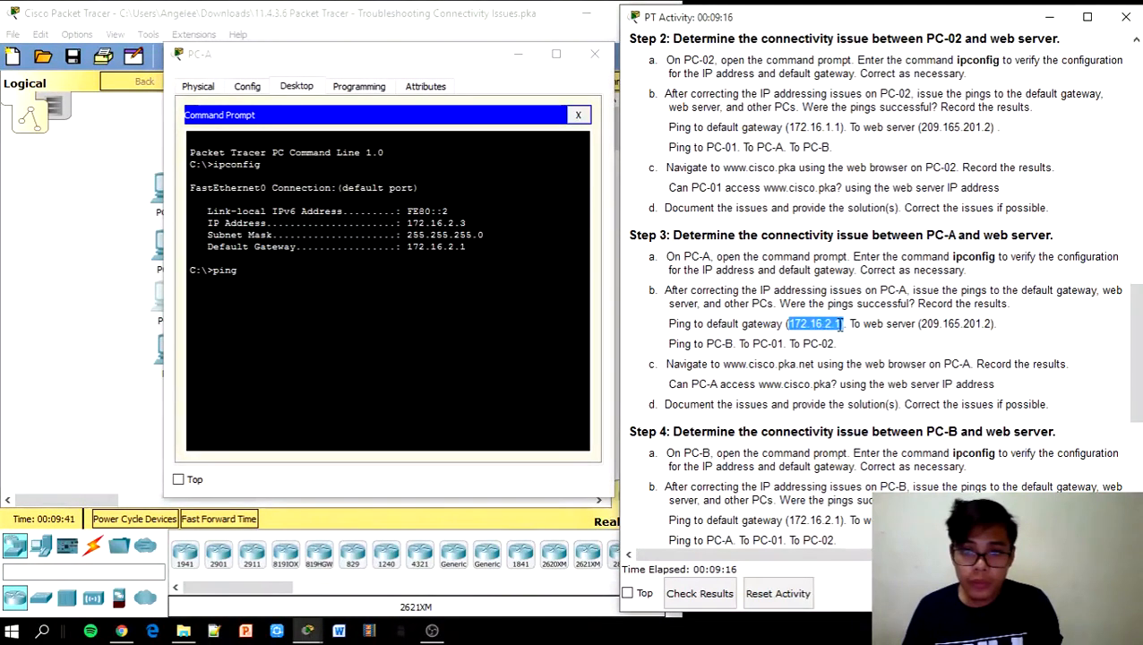
pyautogui.click(796, 324)
pyautogui.moveTo(793, 324); pyautogui.dragTo(843, 326)
pyautogui.hotkey('ctrl', 'c')
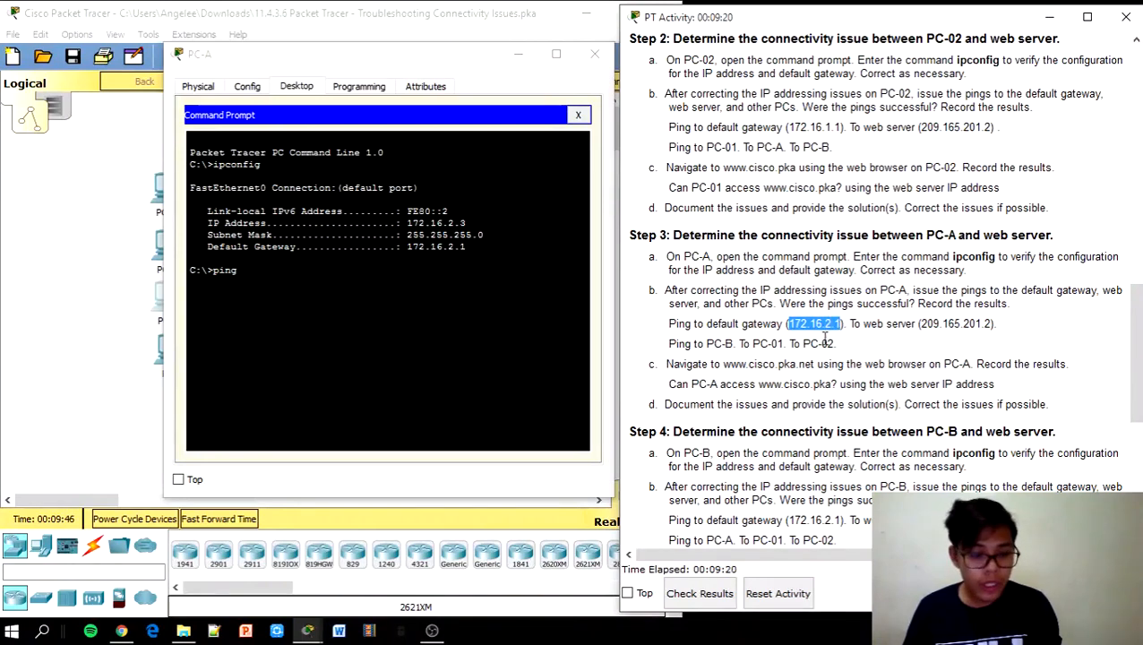
pyautogui.click(242, 271)
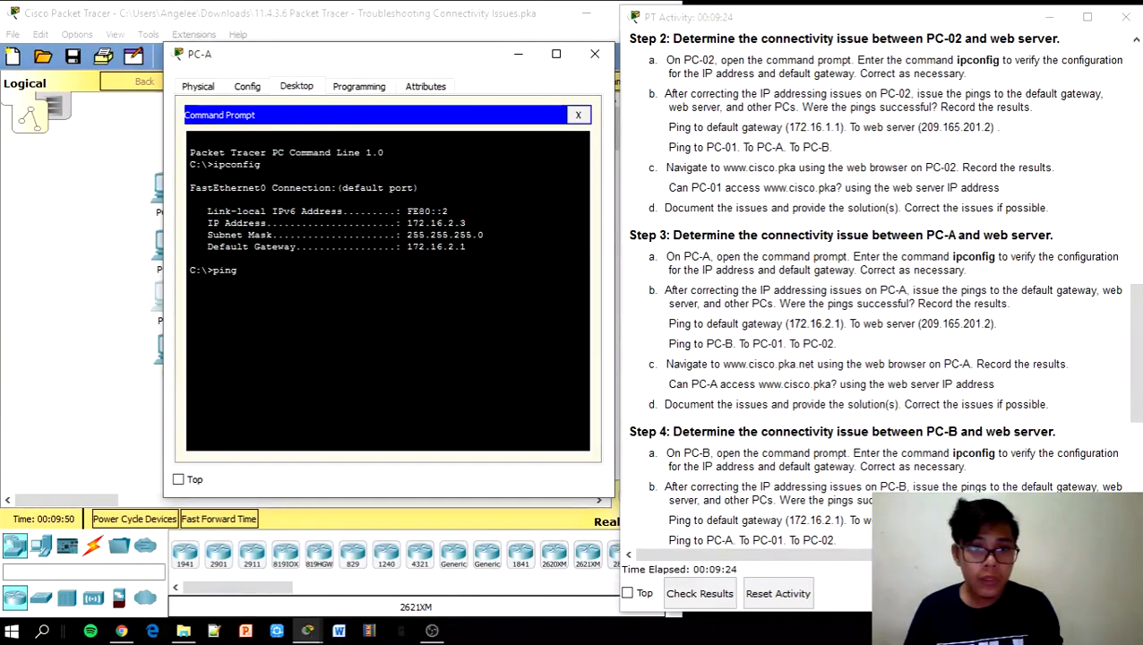
pyautogui.rightClick(304, 269)
pyautogui.click(324, 302)
pyautogui.press('Return')
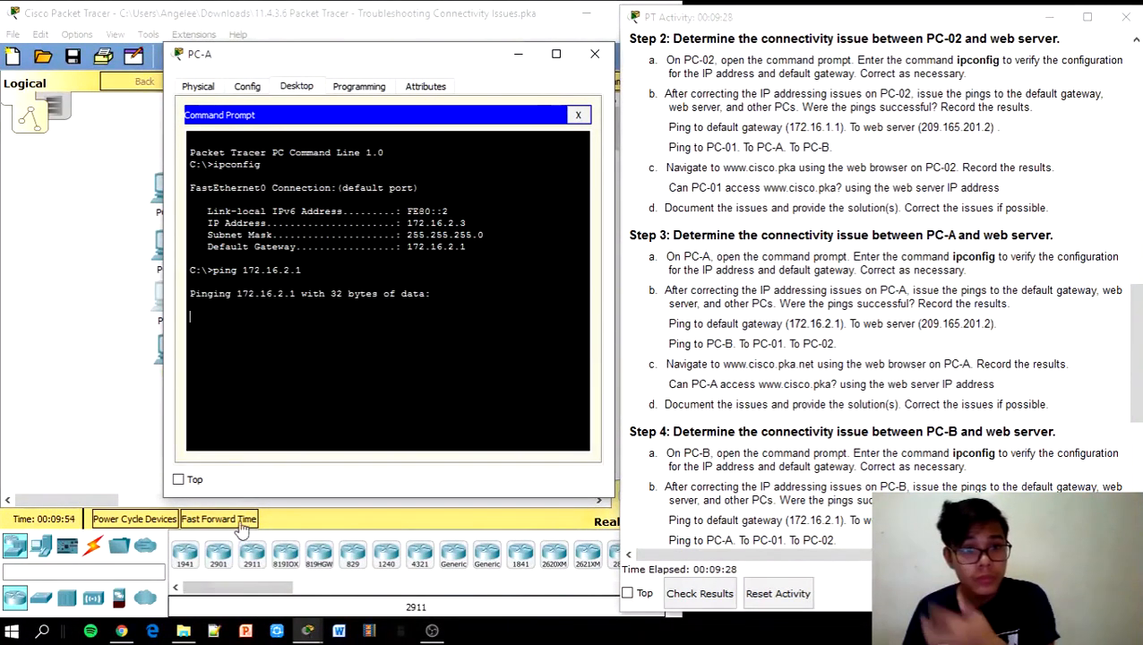
pyautogui.click(242, 520)
pyautogui.click(177, 287)
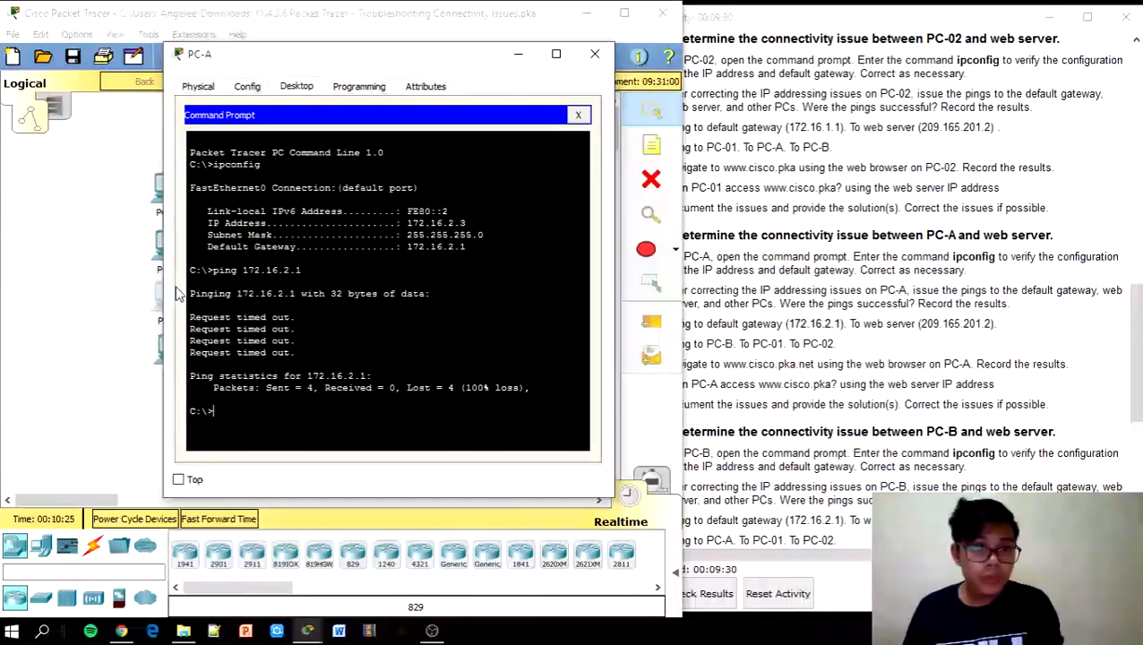
# Ping the web server 209.165.201.2 from PC-A, also failing with 100% loss
pyautogui.moveTo(920, 323); pyautogui.dragTo(991, 325)
pyautogui.hotkey('ctrl', 'c')
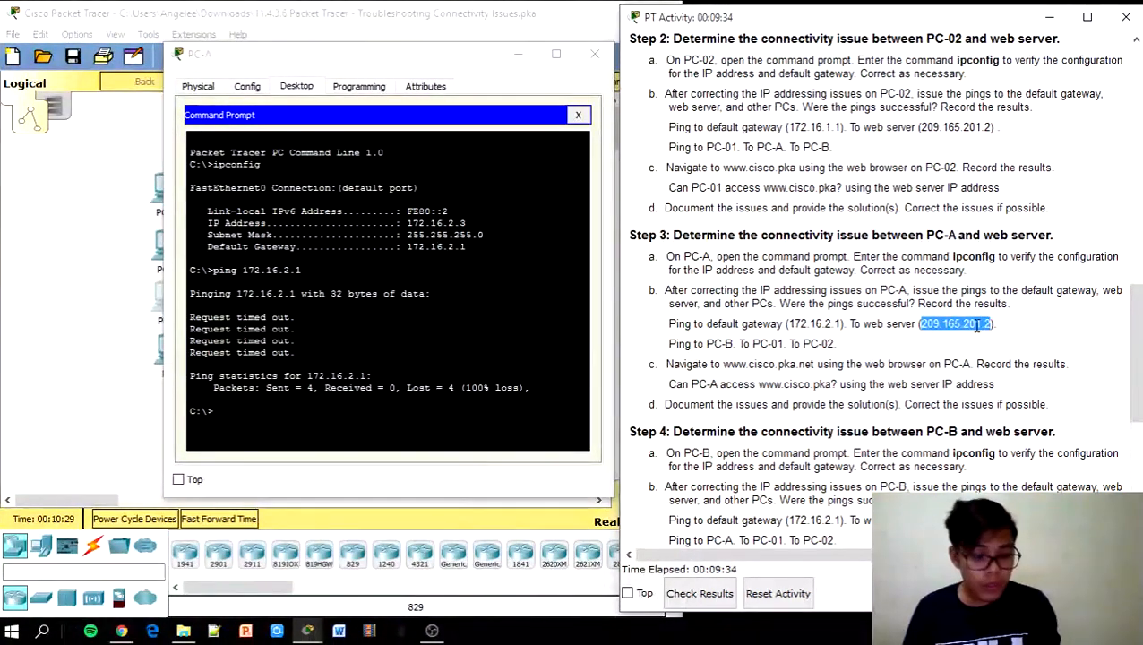
pyautogui.click(352, 376)
pyautogui.write('p')
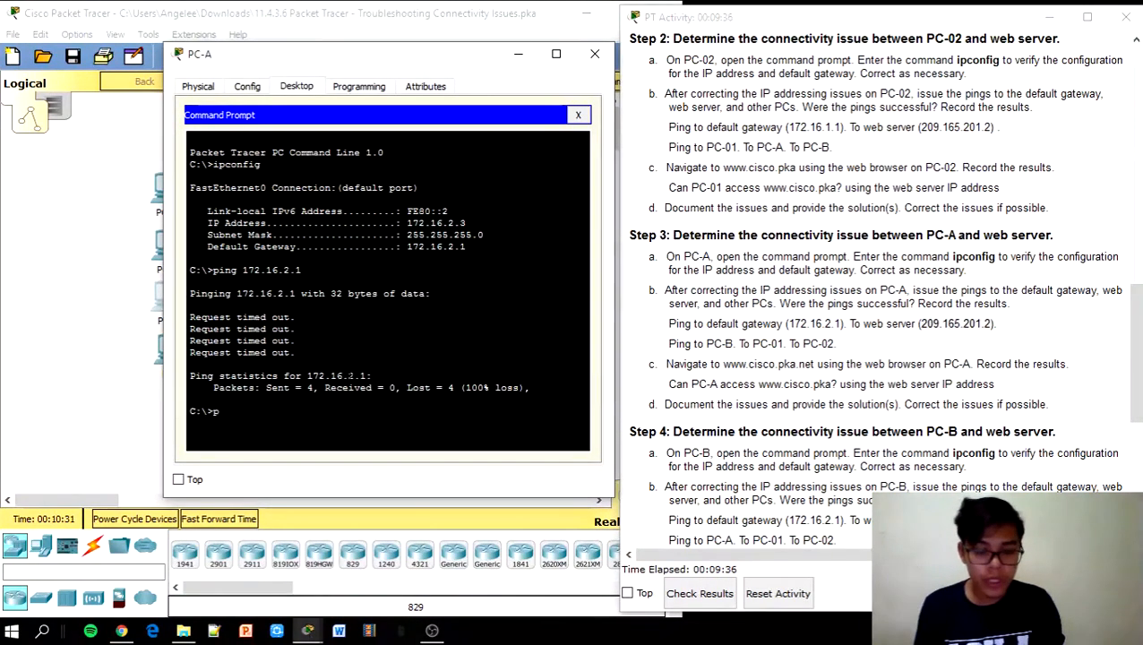
pyautogui.write('ing')
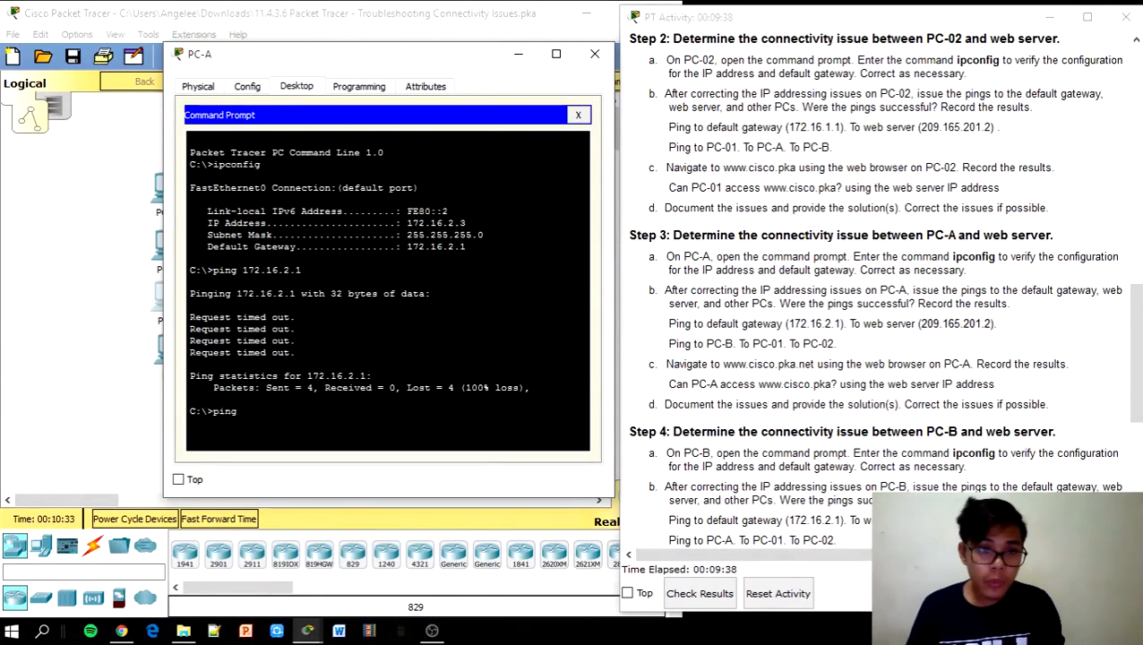
pyautogui.rightClick(256, 416)
pyautogui.click(273, 445)
pyautogui.press('Return')
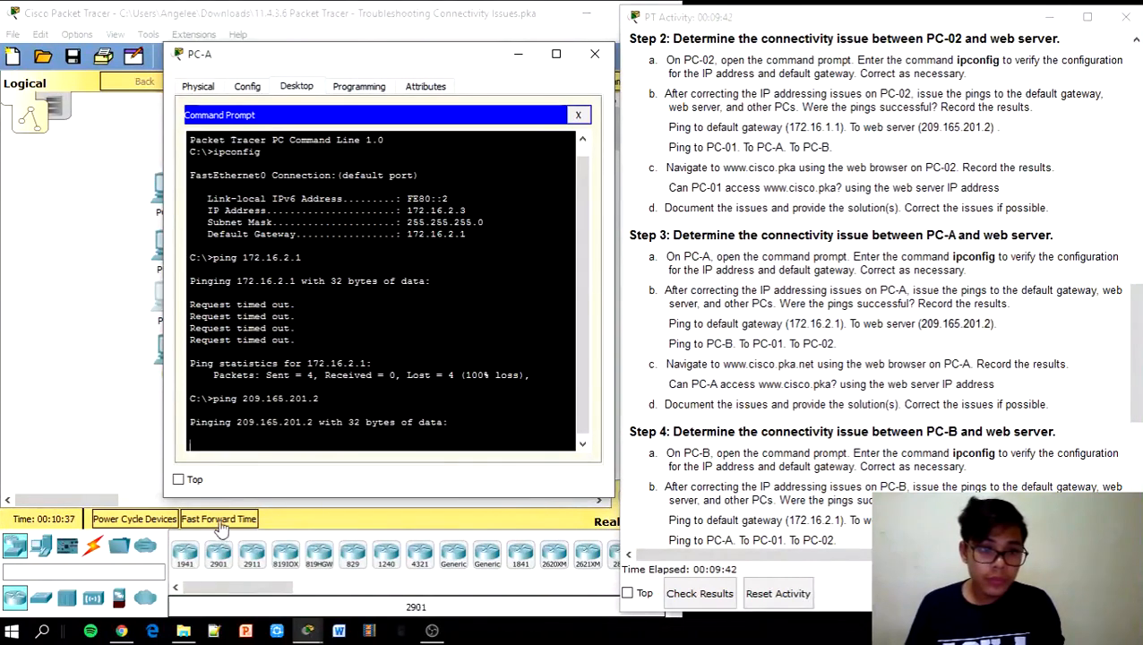
pyautogui.click(217, 520)
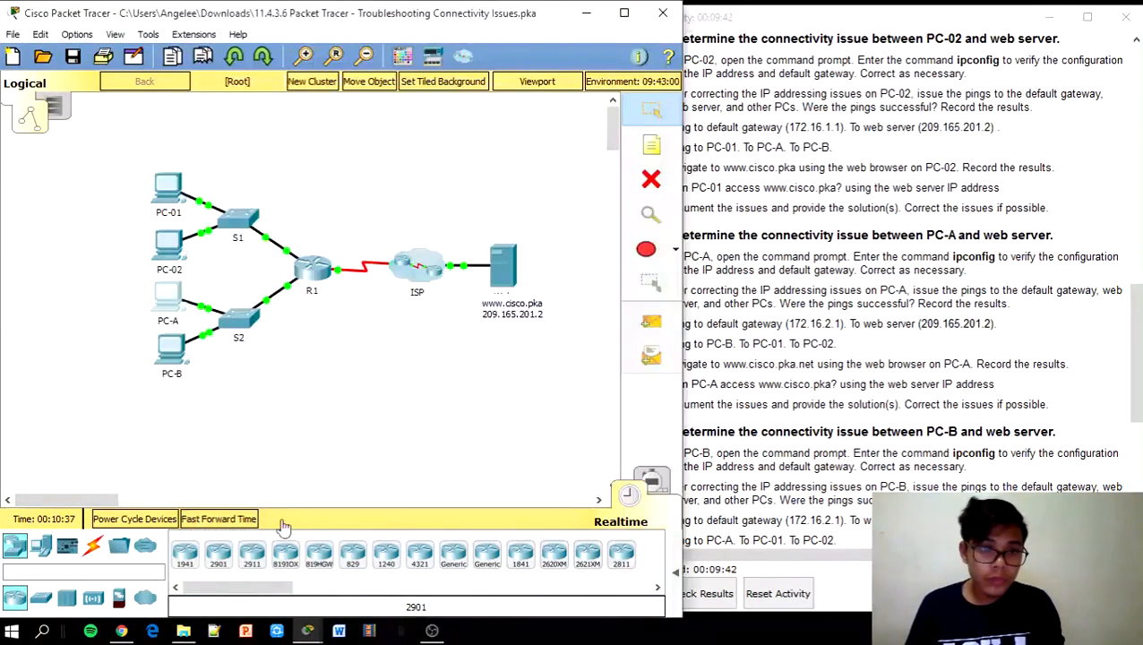
pyautogui.click(168, 294)
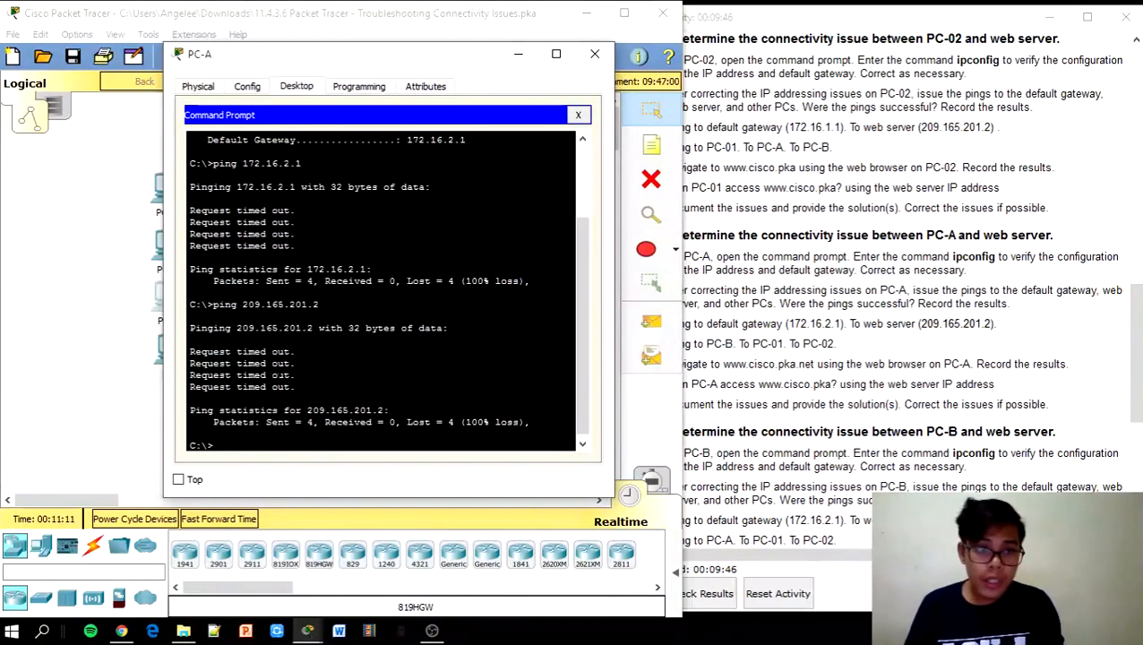
pyautogui.click(847, 356)
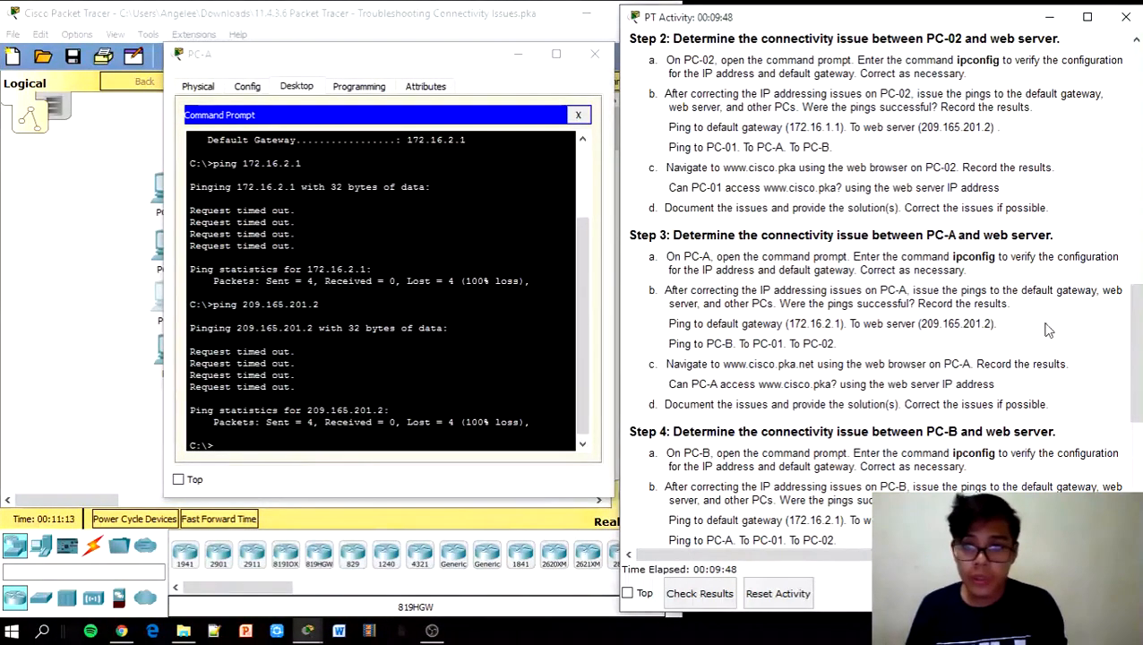
pyautogui.moveTo(1131, 346); pyautogui.dragTo(1139, 123)
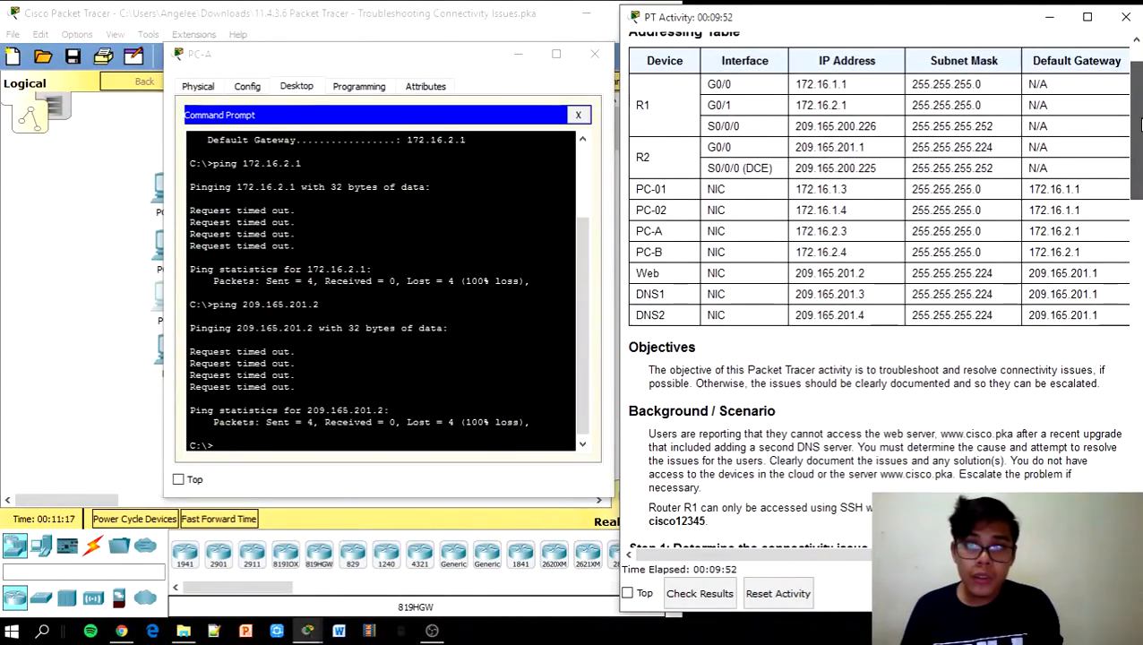
# Ping PC-01 at 172.16.1.3 from PC-A, which fails with 100% loss
pyautogui.moveTo(860, 189); pyautogui.dragTo(795, 189)
pyautogui.hotkey('ctrl', 'c')
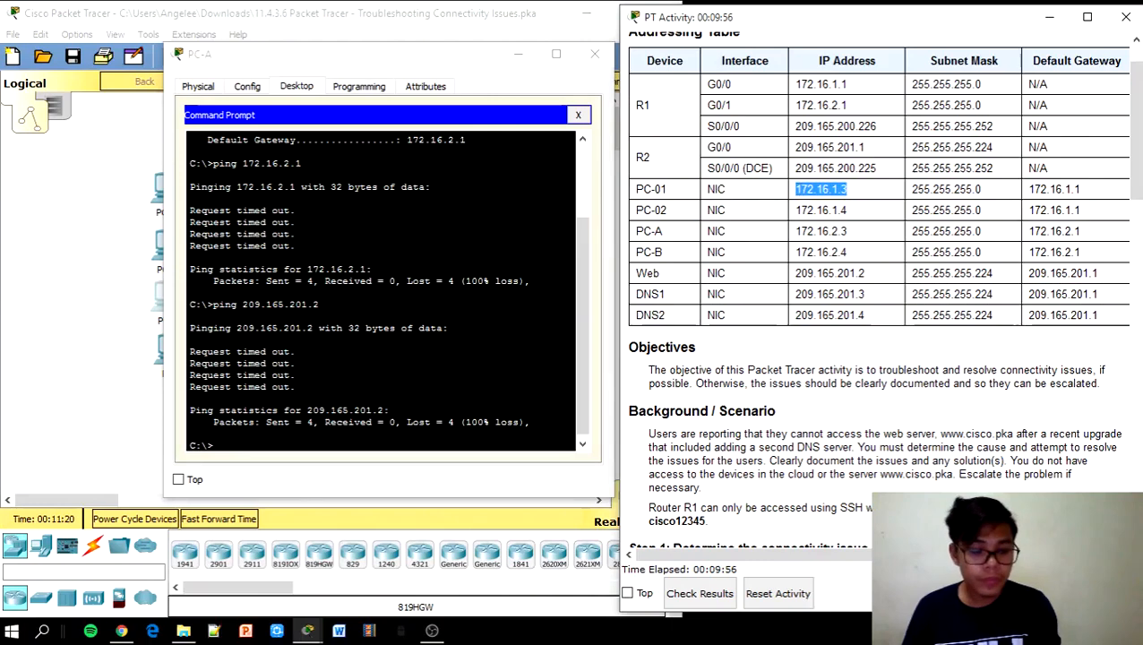
pyautogui.click(240, 453)
pyautogui.write('p')
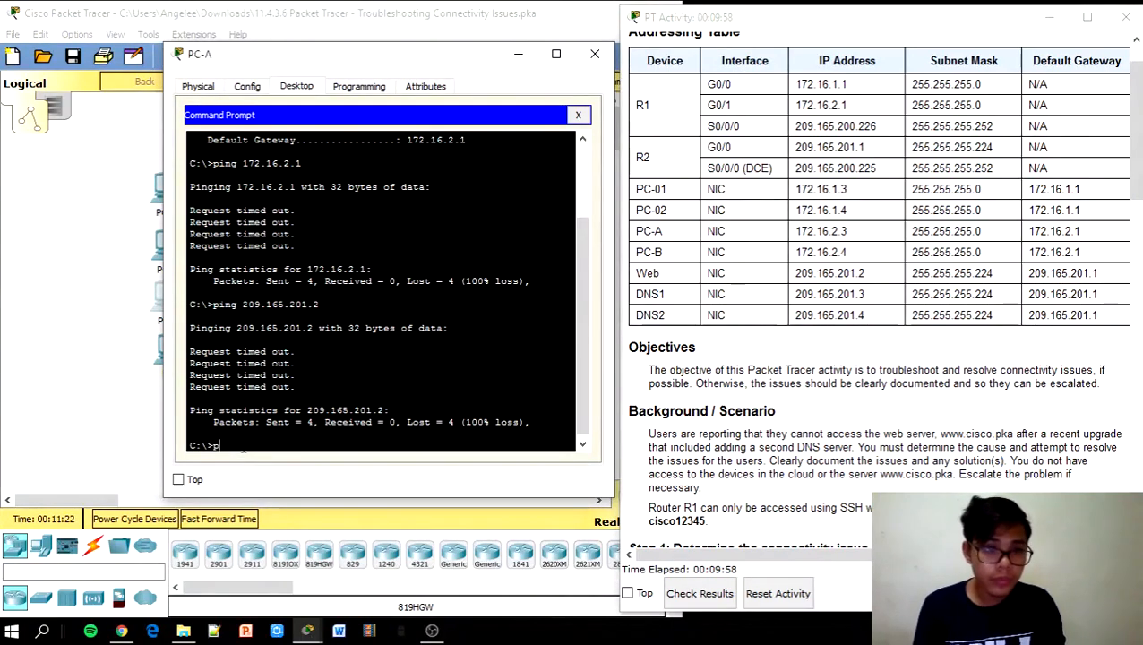
pyautogui.write('ing')
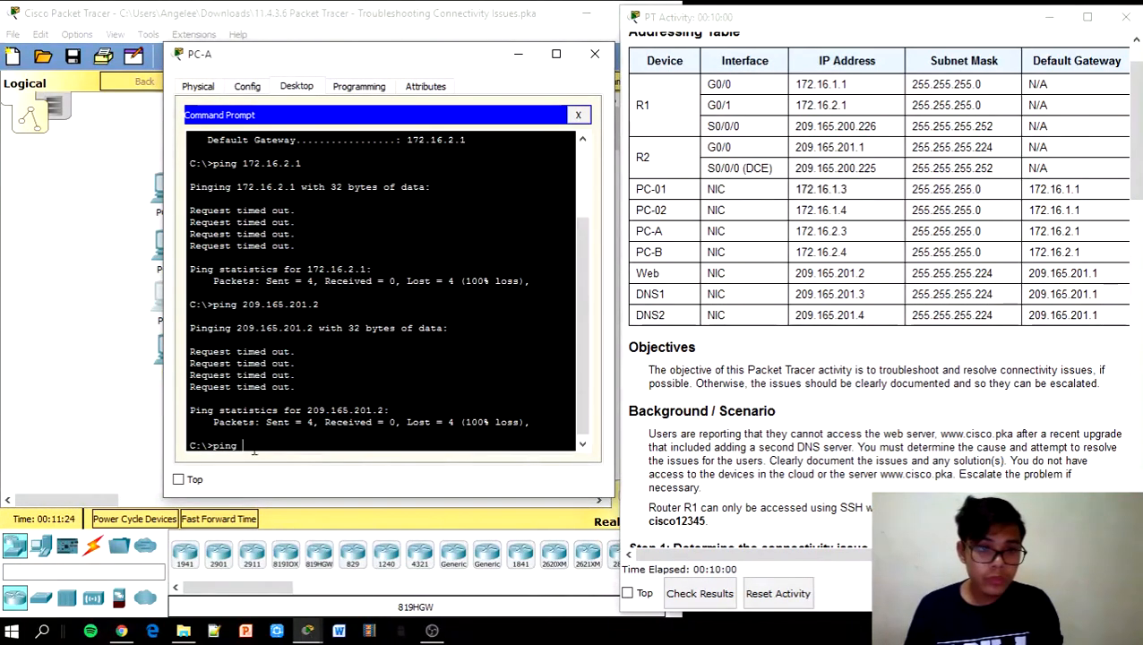
pyautogui.rightClick(255, 453)
pyautogui.click(292, 478)
pyautogui.press('Return')
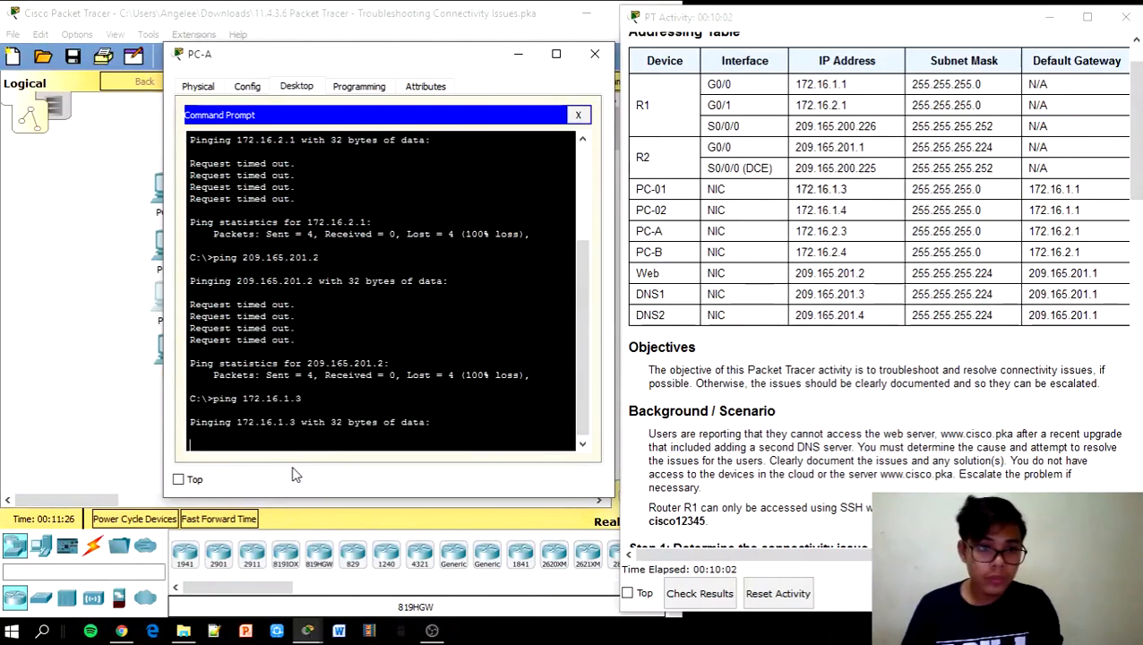
pyautogui.click(237, 519)
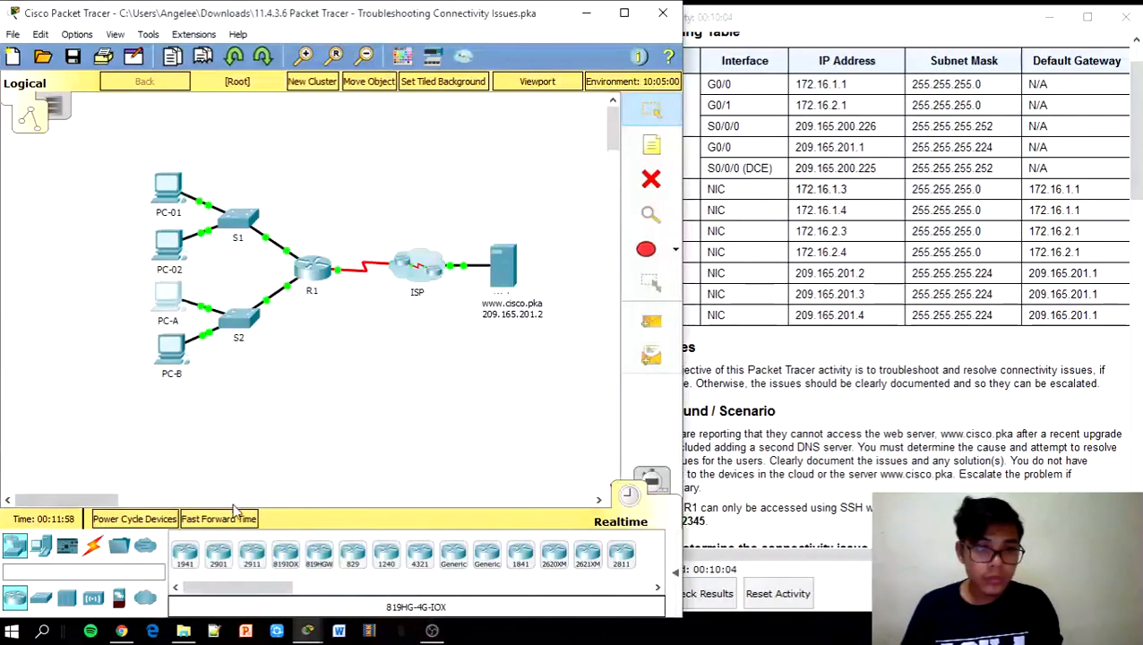
pyautogui.click(170, 298)
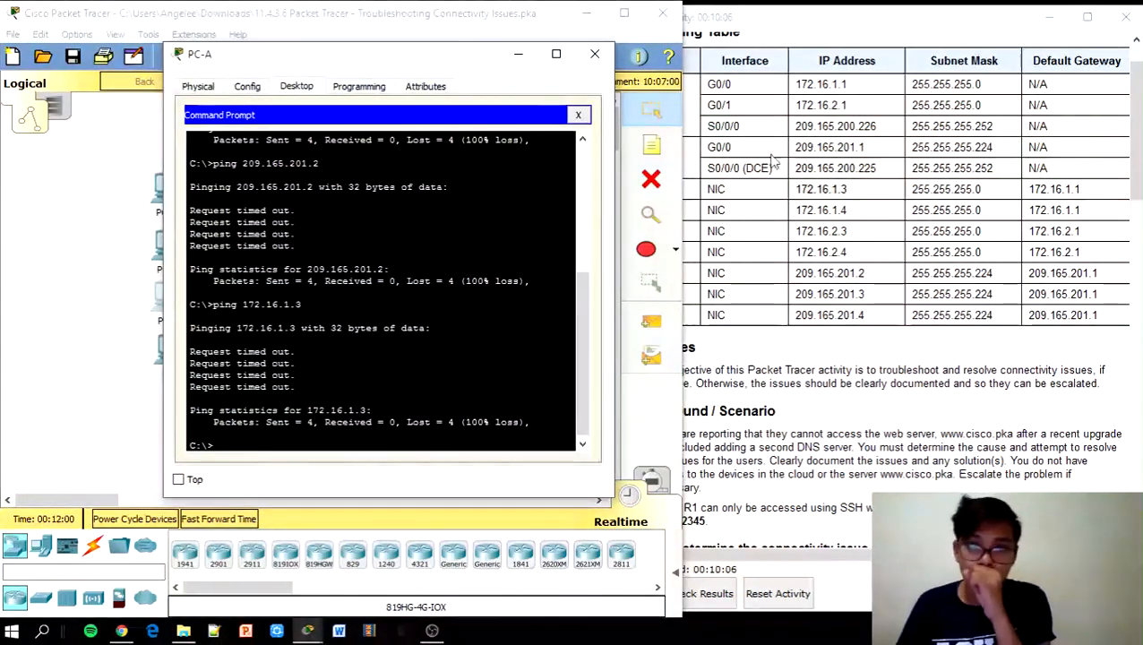
# Ping PC-A's own address 172.16.2.3, which replies 4 of 4
pyautogui.click(840, 229)
pyautogui.tripleClick(840, 230)
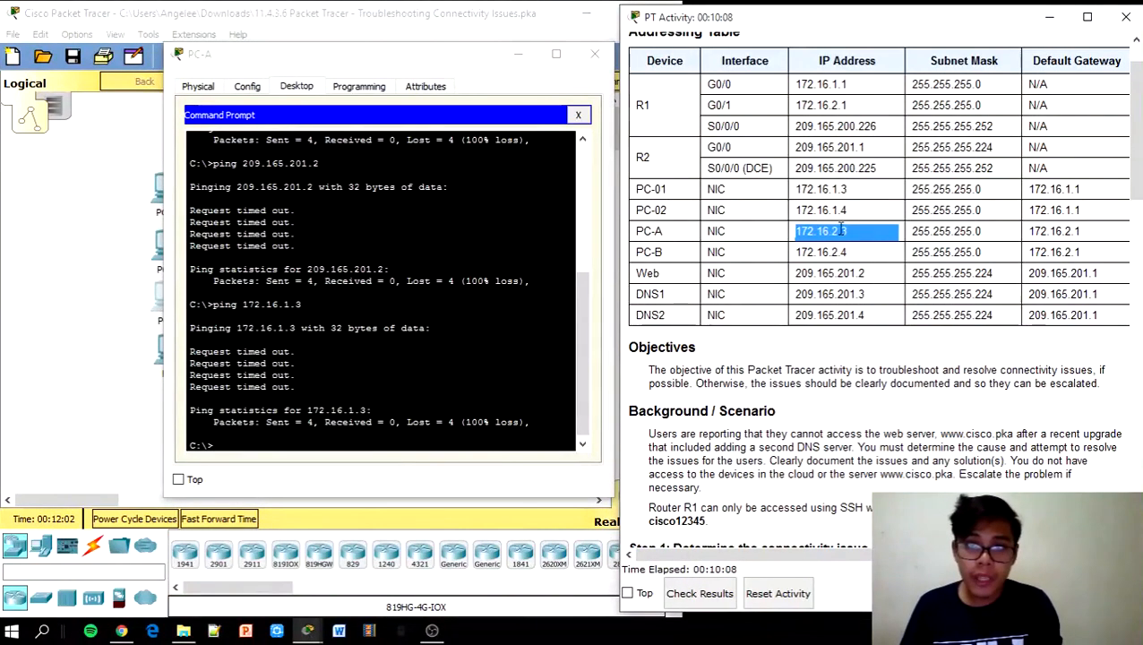
pyautogui.moveTo(849, 231); pyautogui.dragTo(799, 227)
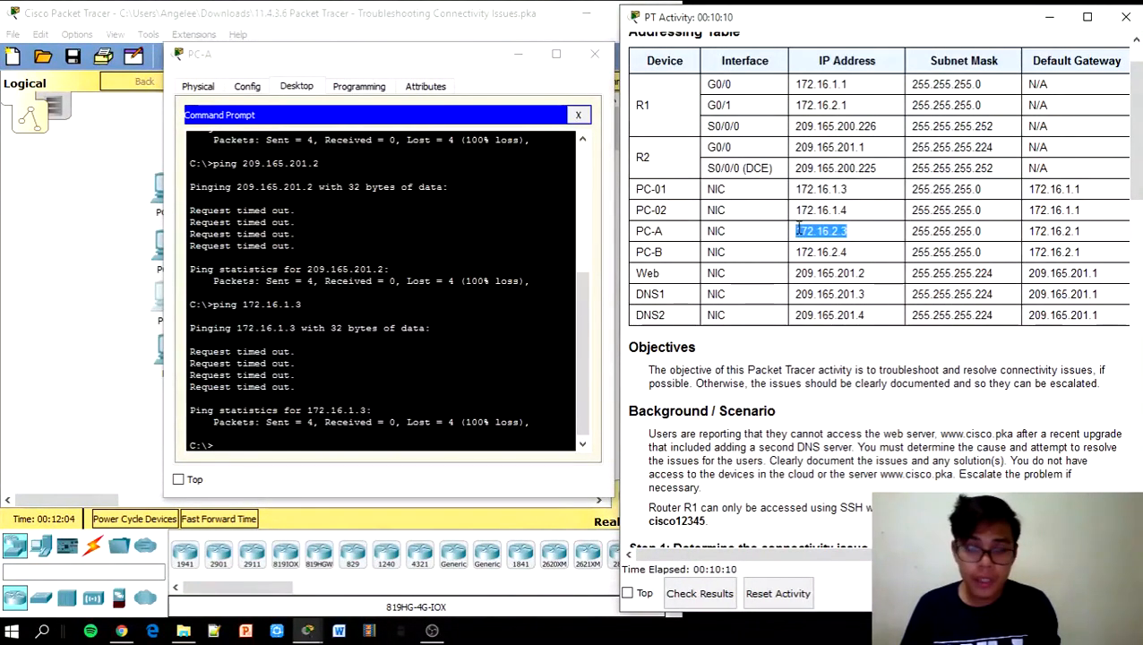
pyautogui.click(854, 211)
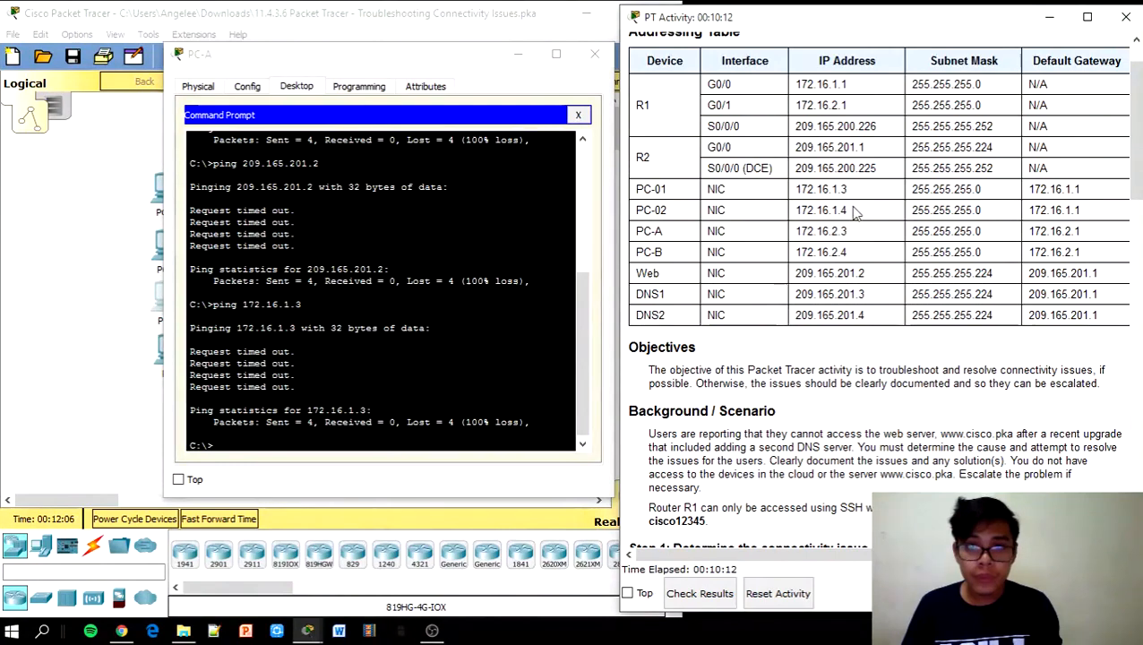
pyautogui.moveTo(846, 230); pyautogui.dragTo(795, 230)
pyautogui.hotkey('ctrl', 'c')
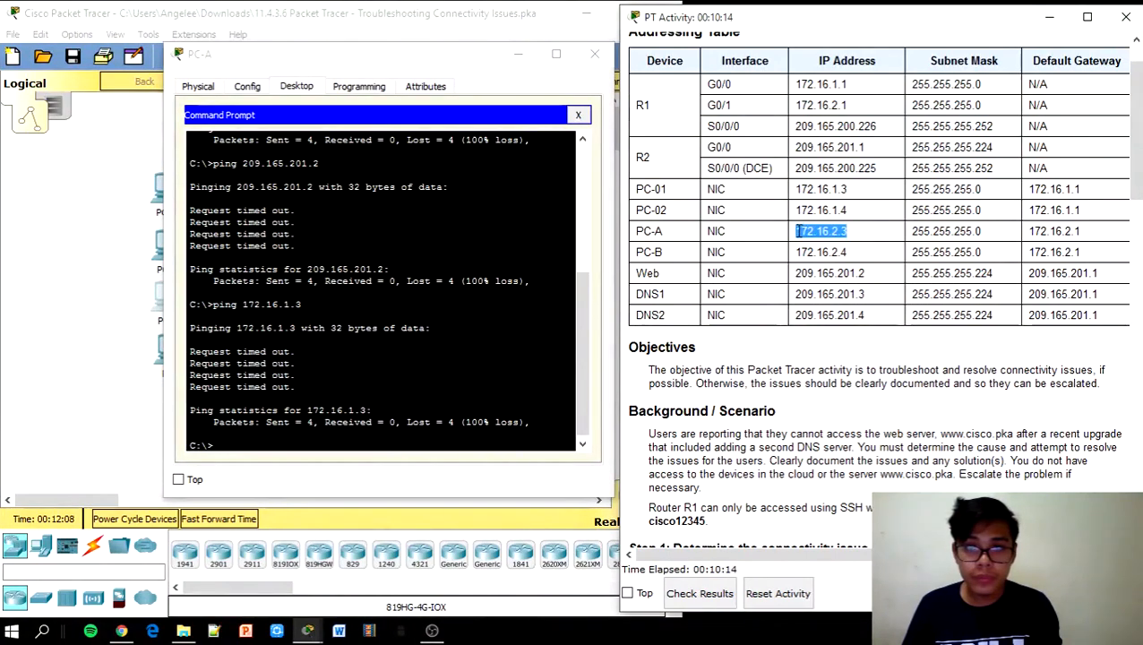
pyautogui.click(190, 433)
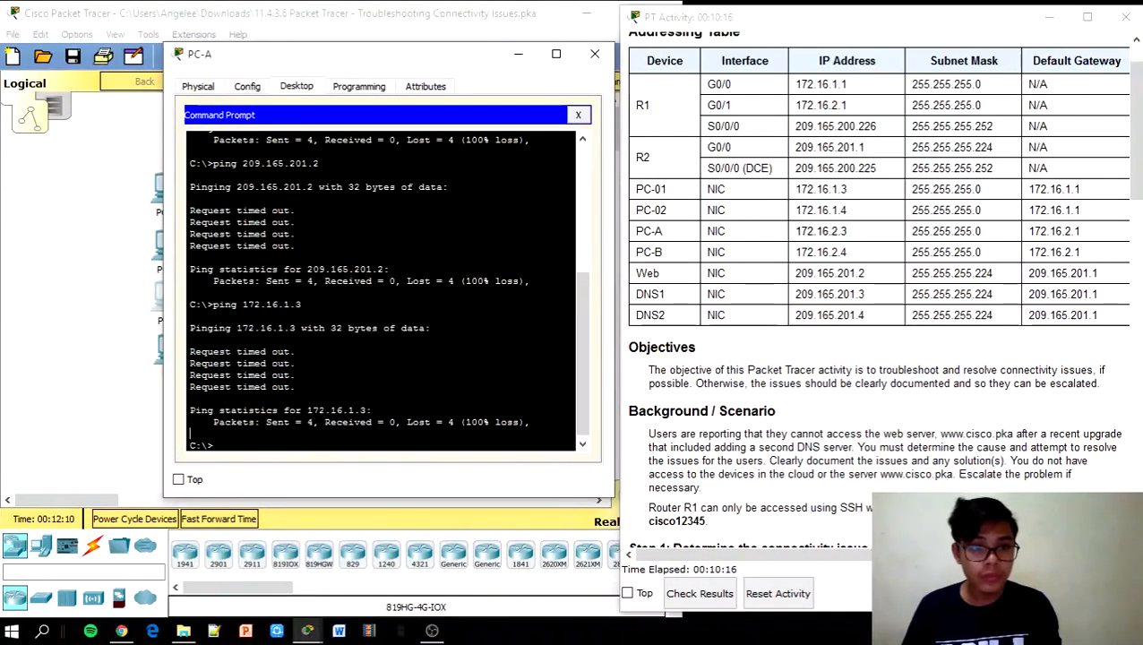
pyautogui.write('ping')
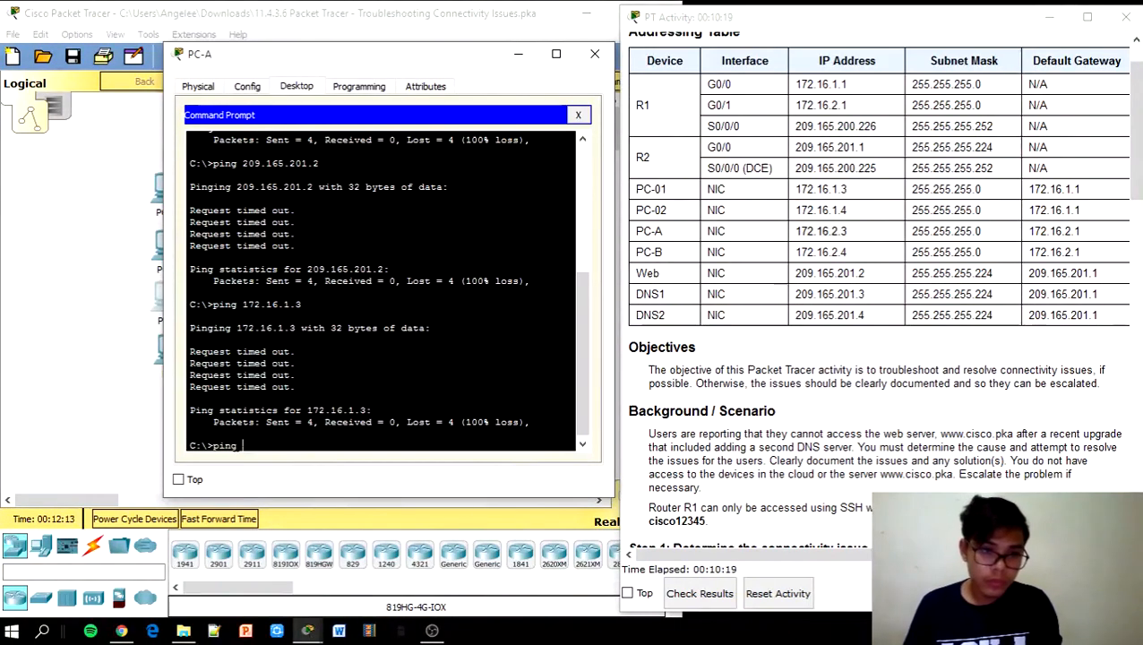
pyautogui.rightClick(250, 447)
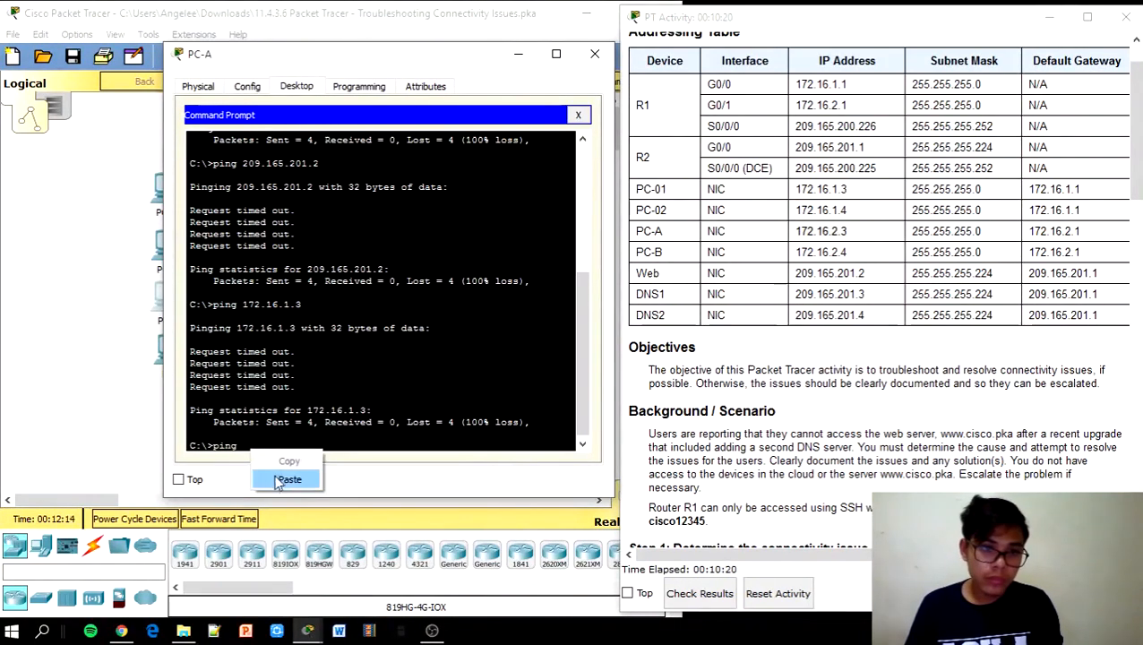
pyautogui.click(280, 475)
pyautogui.press('Return')
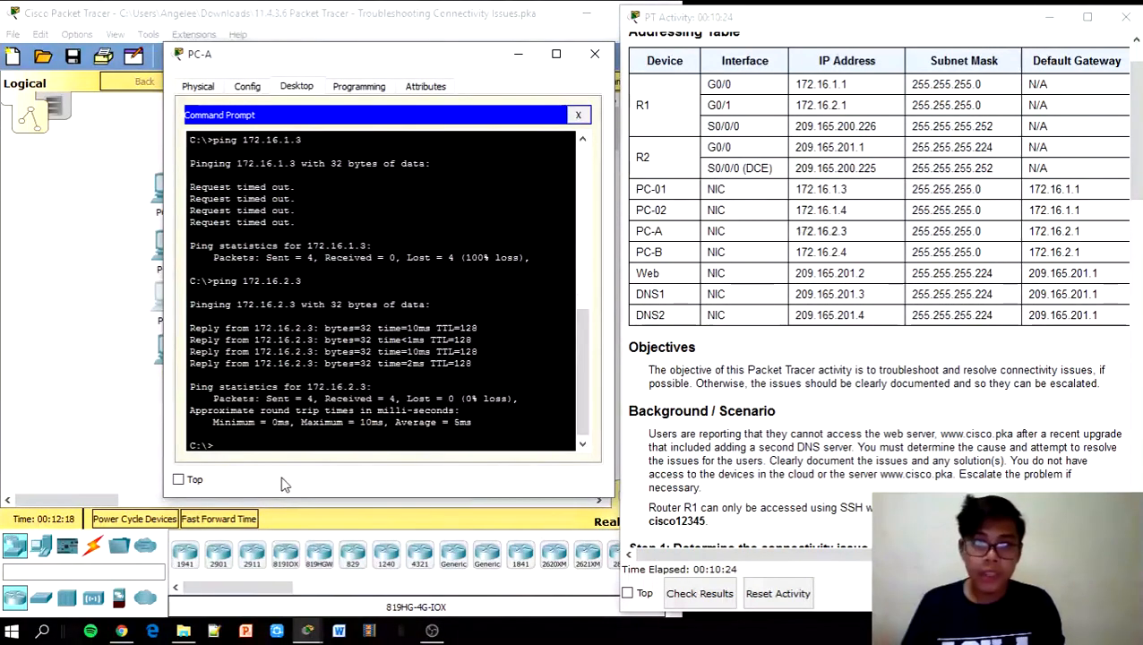
pyautogui.doubleClick(820, 231)
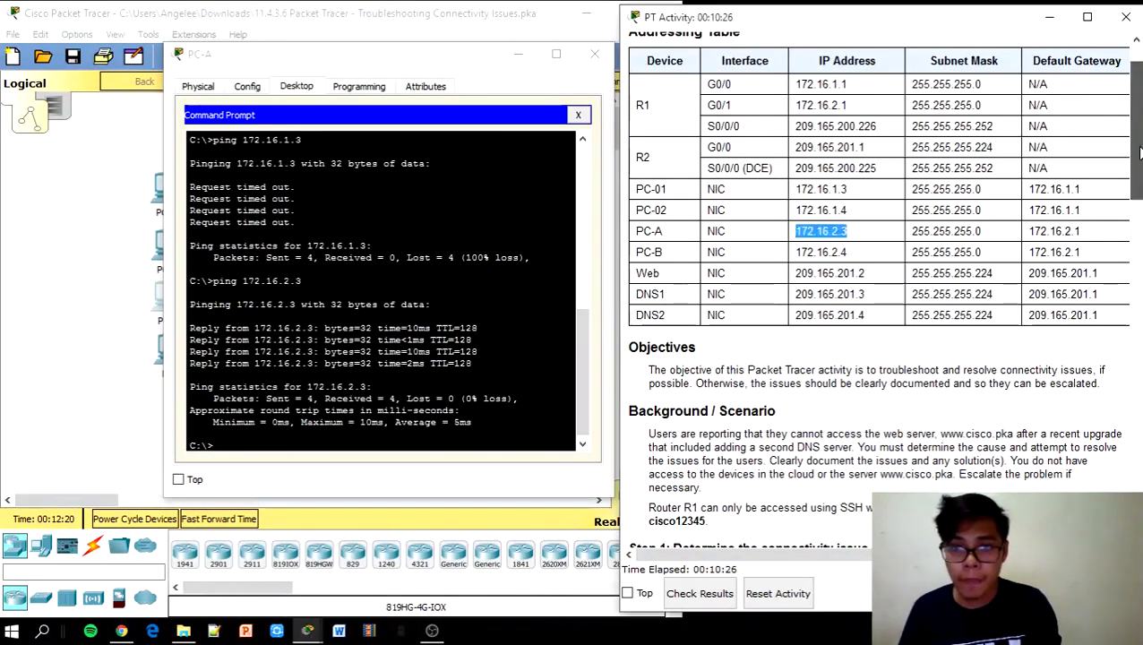
# Scroll the activity instructions and bring the Logical topology workspace in front of PC-A
pyautogui.scroll(-15, 1123, 359)
pyautogui.scroll(-4, 1123, 358)
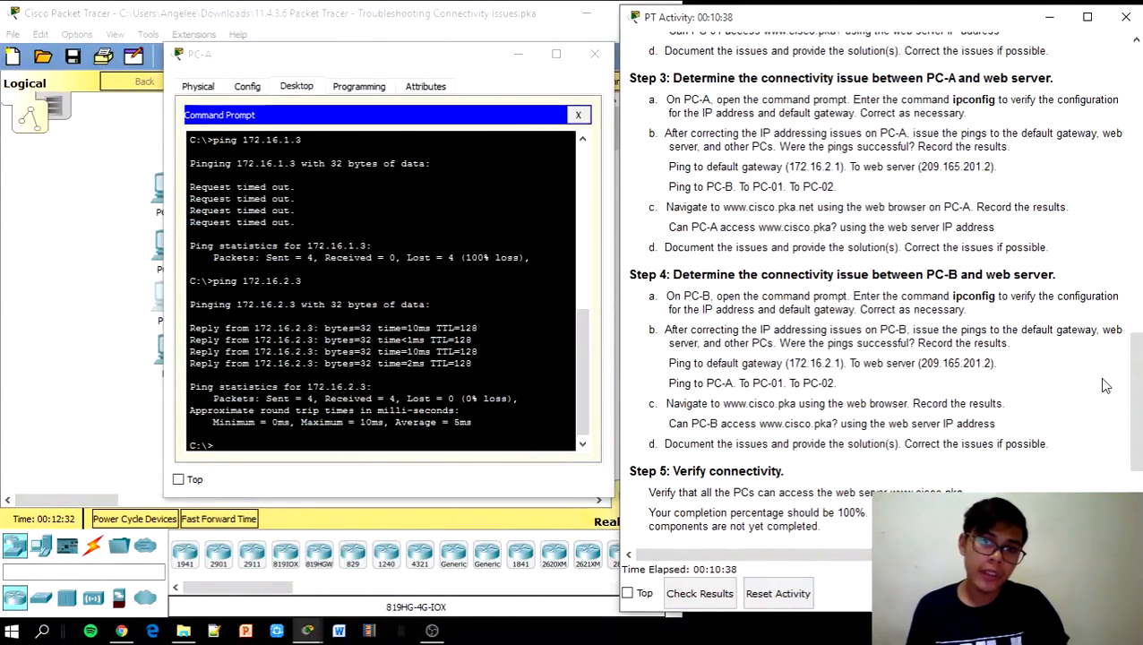
pyautogui.click(83, 294)
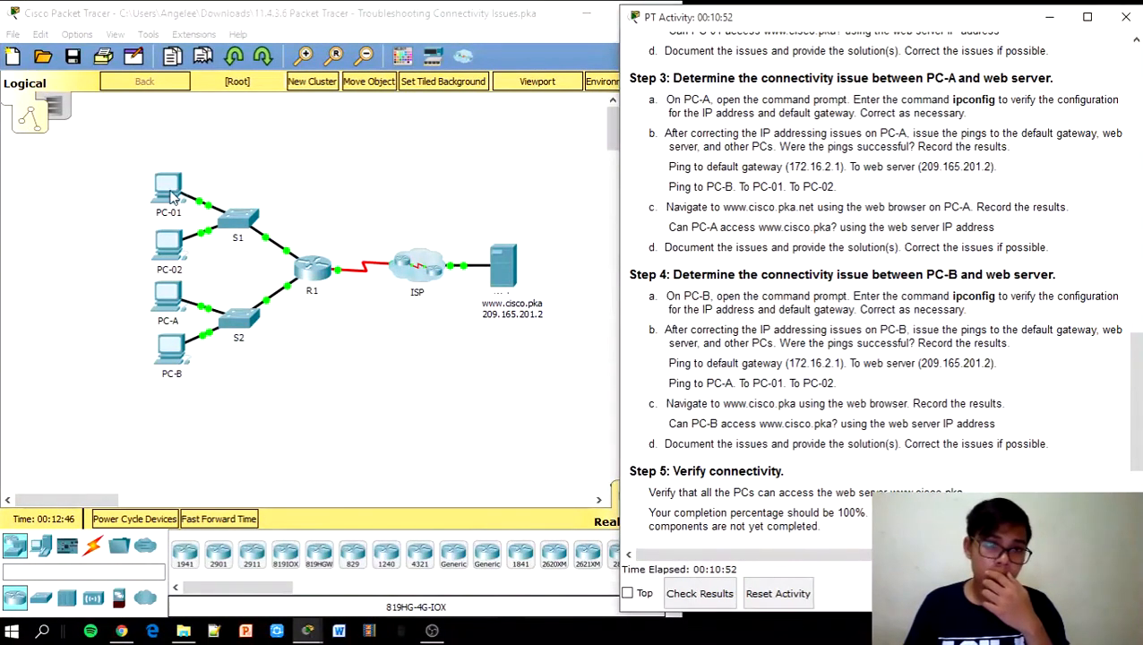
# Reopen PC-01's Command Prompt in a narrowed window beside the activity's Addressing Table
pyautogui.click(247, 179)
pyautogui.click(170, 189)
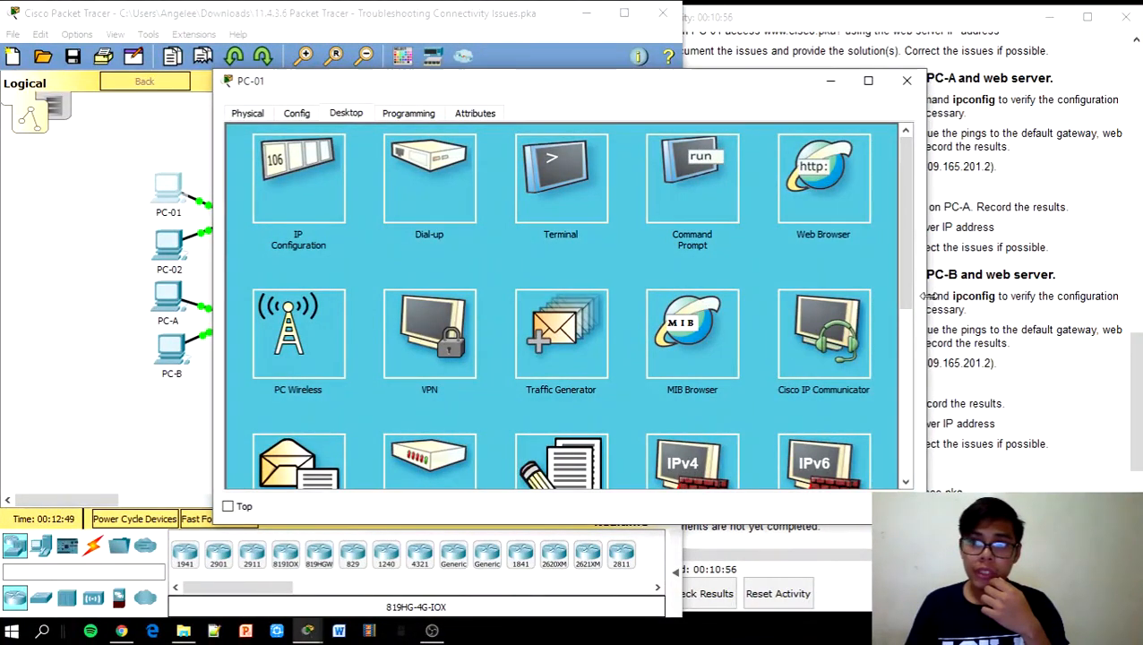
pyautogui.moveTo(928, 300); pyautogui.dragTo(667, 315)
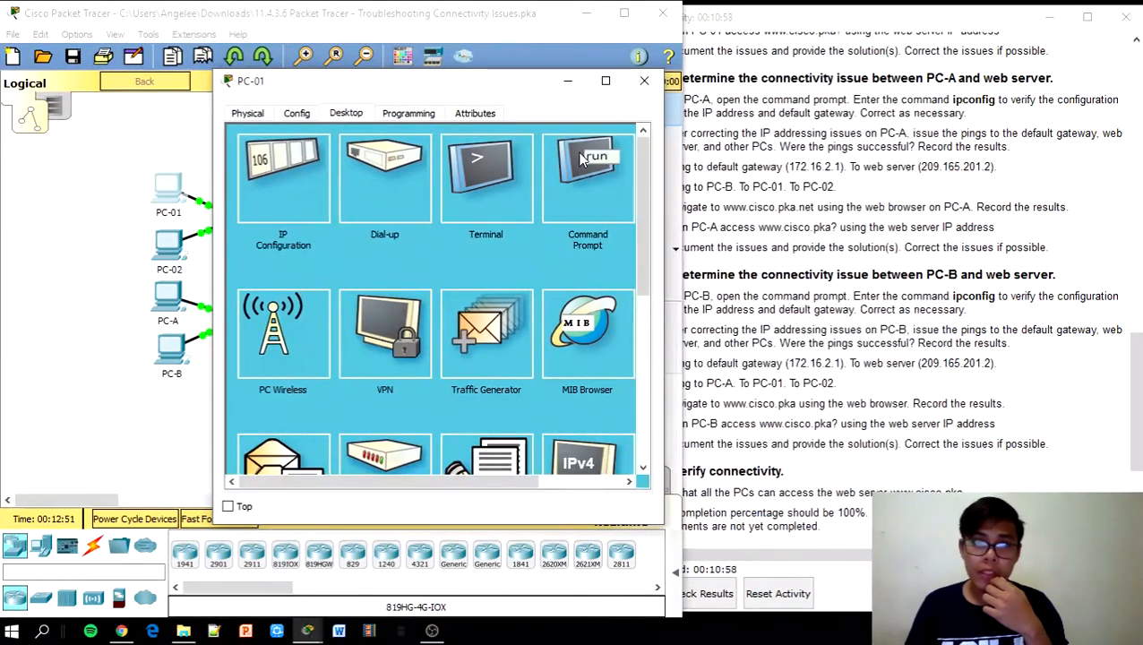
pyautogui.click(582, 161)
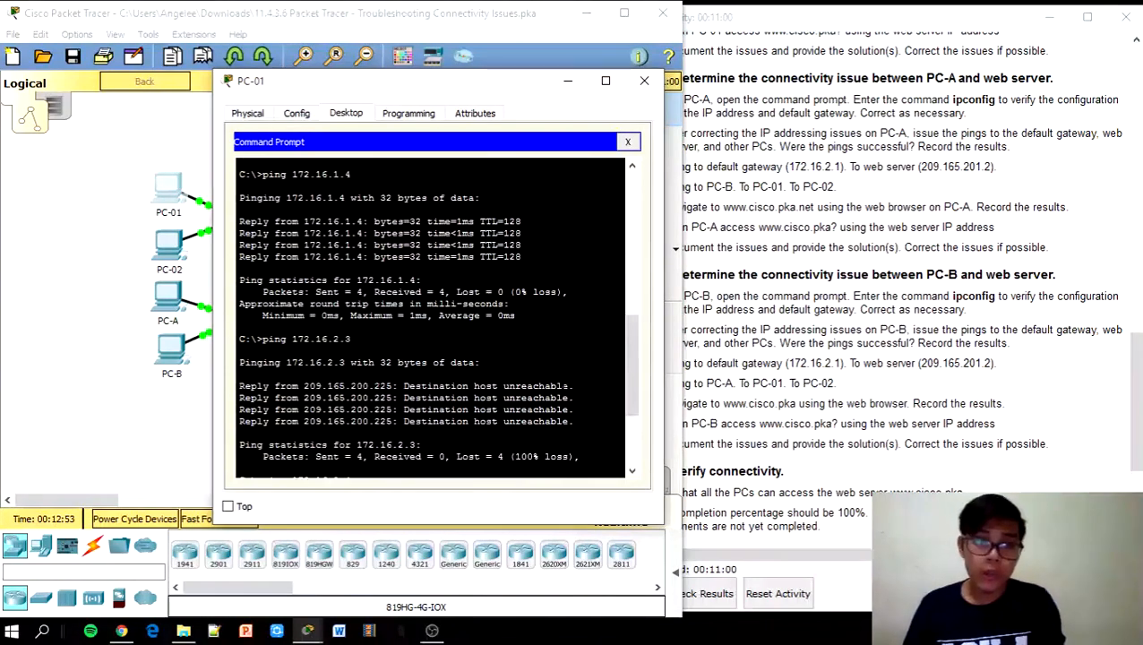
pyautogui.click(1139, 170)
pyautogui.scroll(10, 1139, 170)
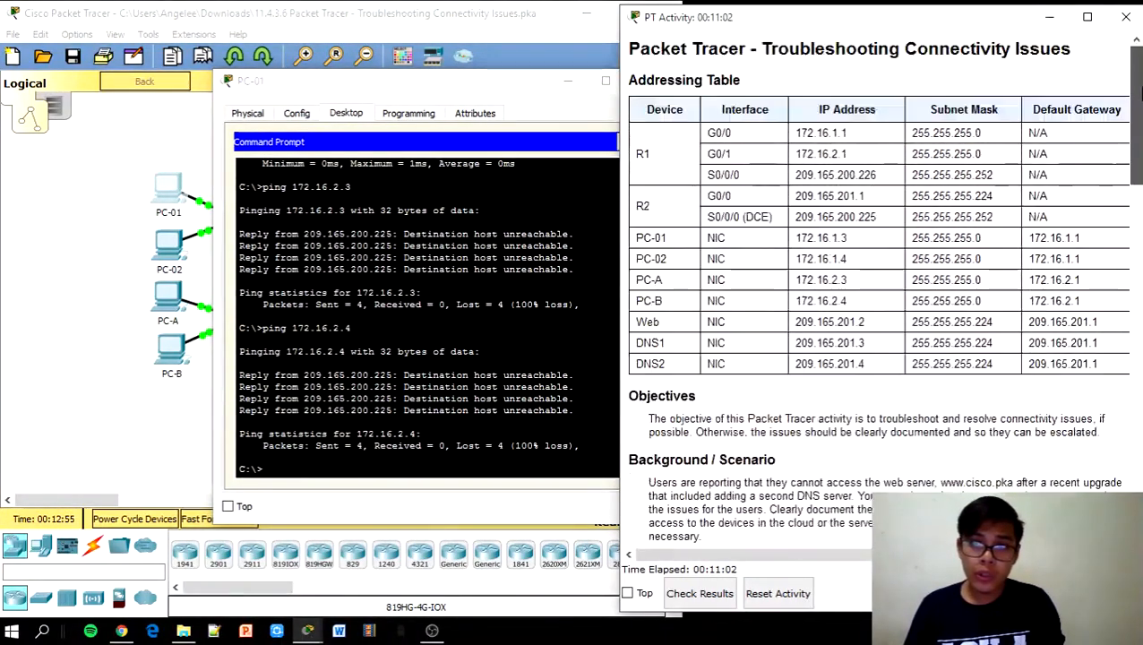
pyautogui.click(476, 94)
pyautogui.moveTo(476, 94); pyautogui.dragTo(364, 56)
pyautogui.moveTo(1136, 152); pyautogui.dragTo(1136, 195)
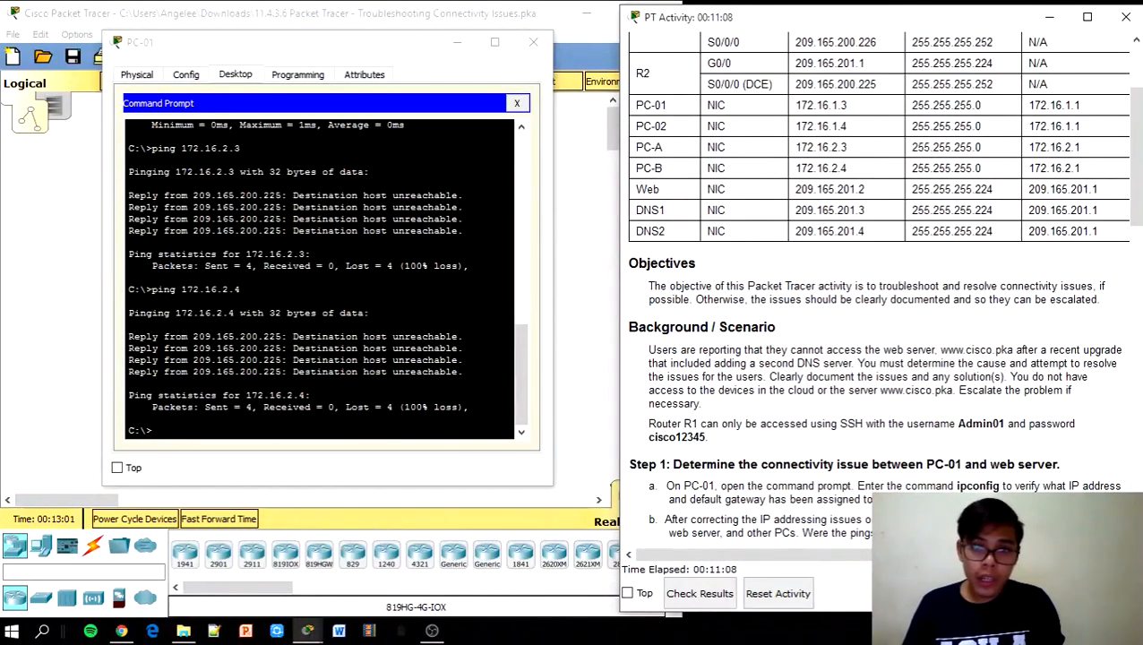
# SSH from PC-01 into R1 at 172.16.1.1 using the activity's admin username and password
pyautogui.click(156, 430)
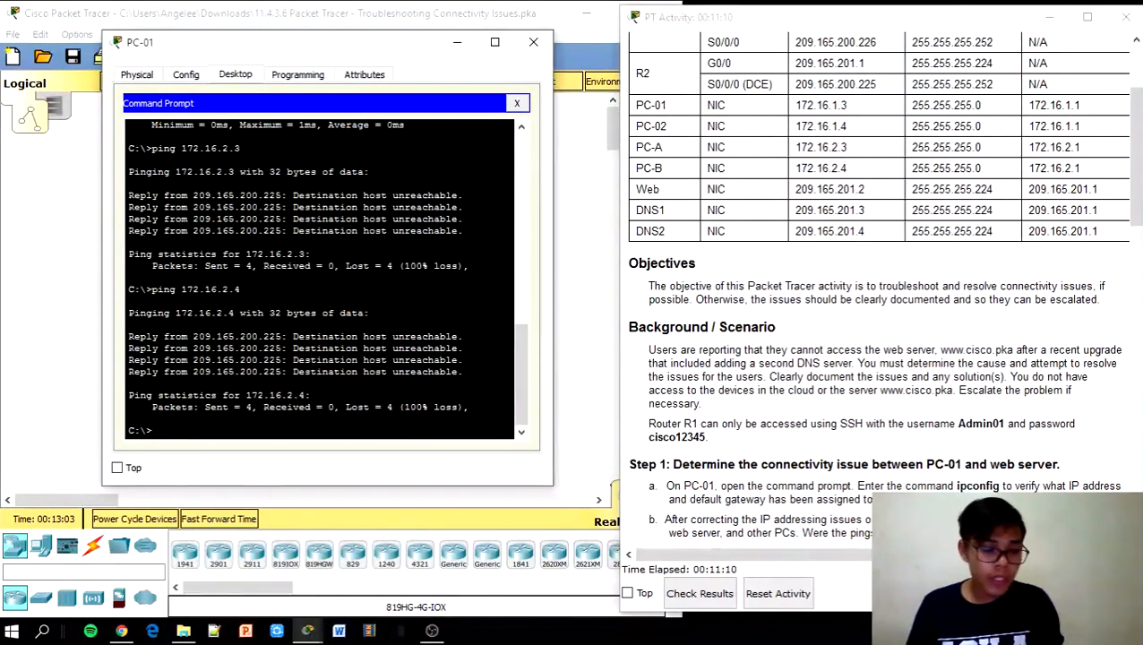
pyautogui.write('SSH')
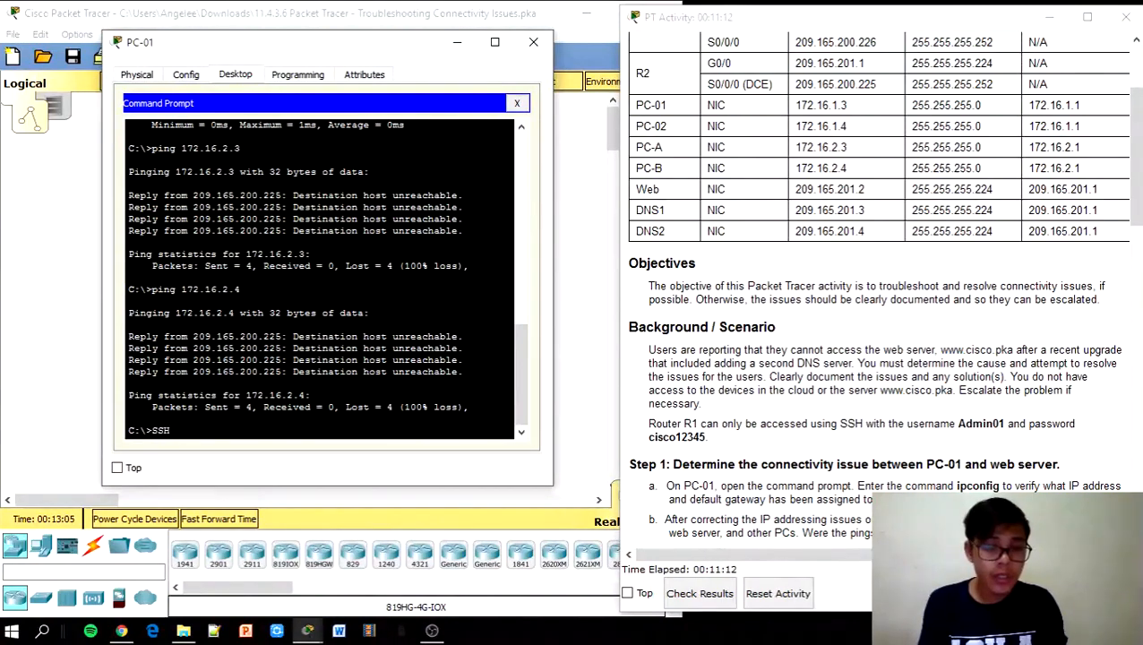
pyautogui.press('Return')
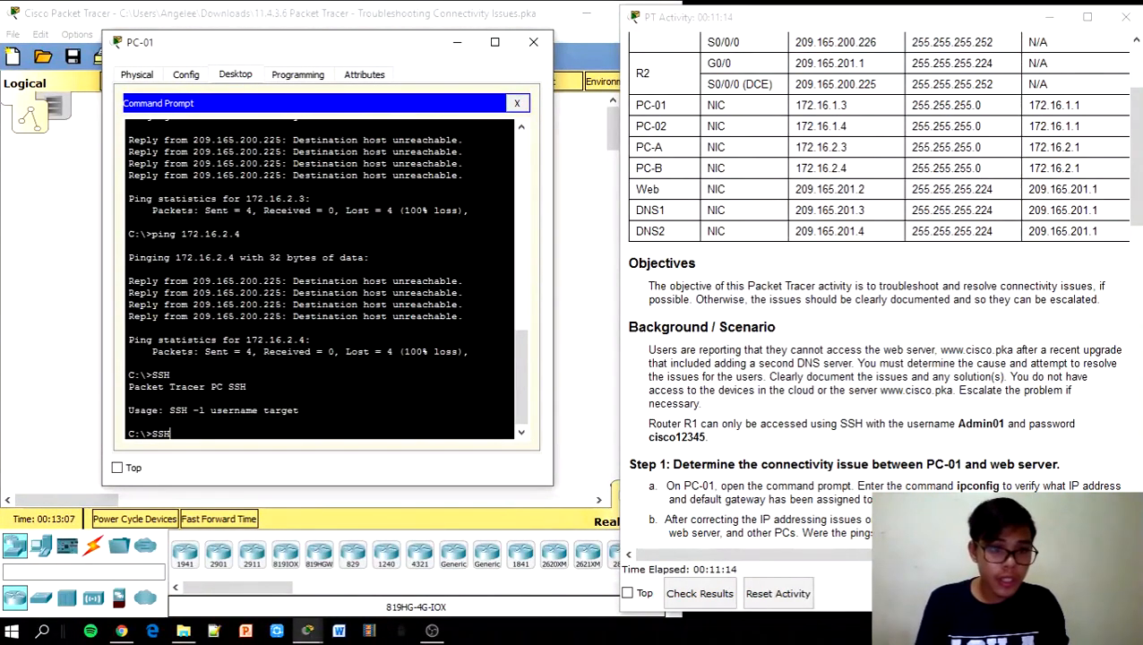
pyautogui.write('SSH -l')
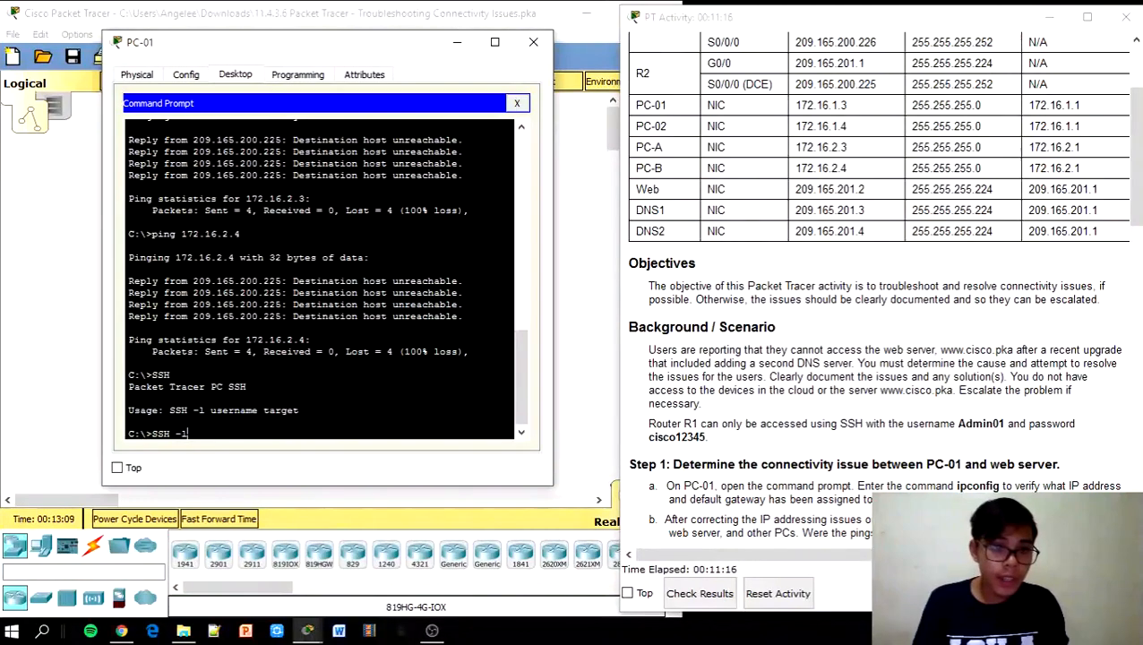
pyautogui.write(' Admin01')
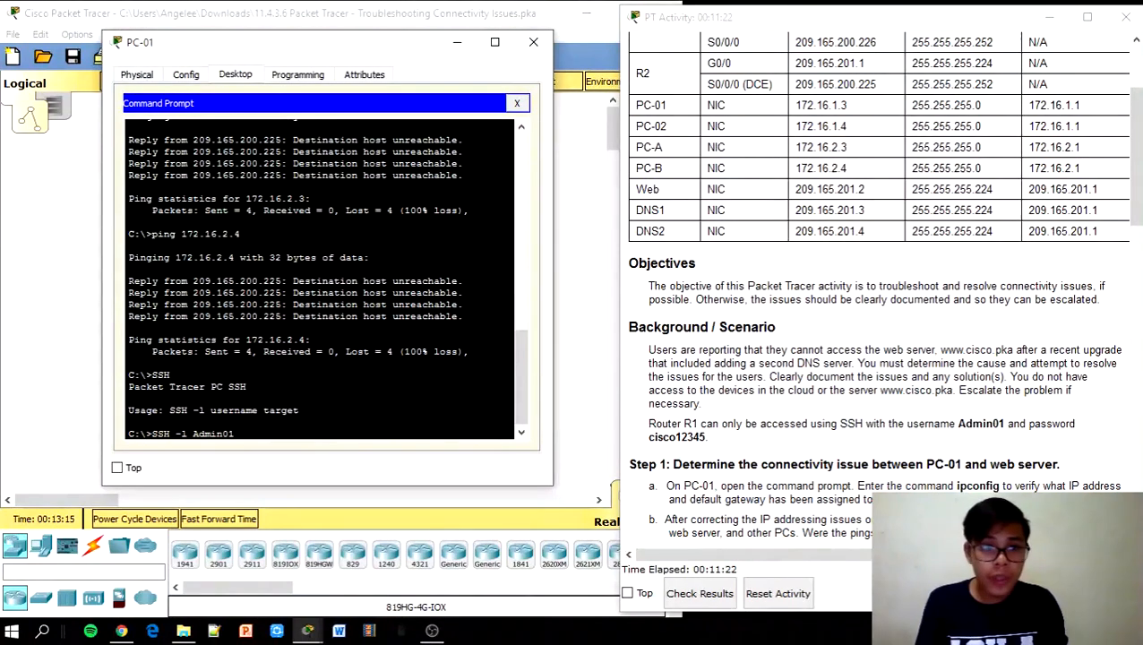
pyautogui.write('172')
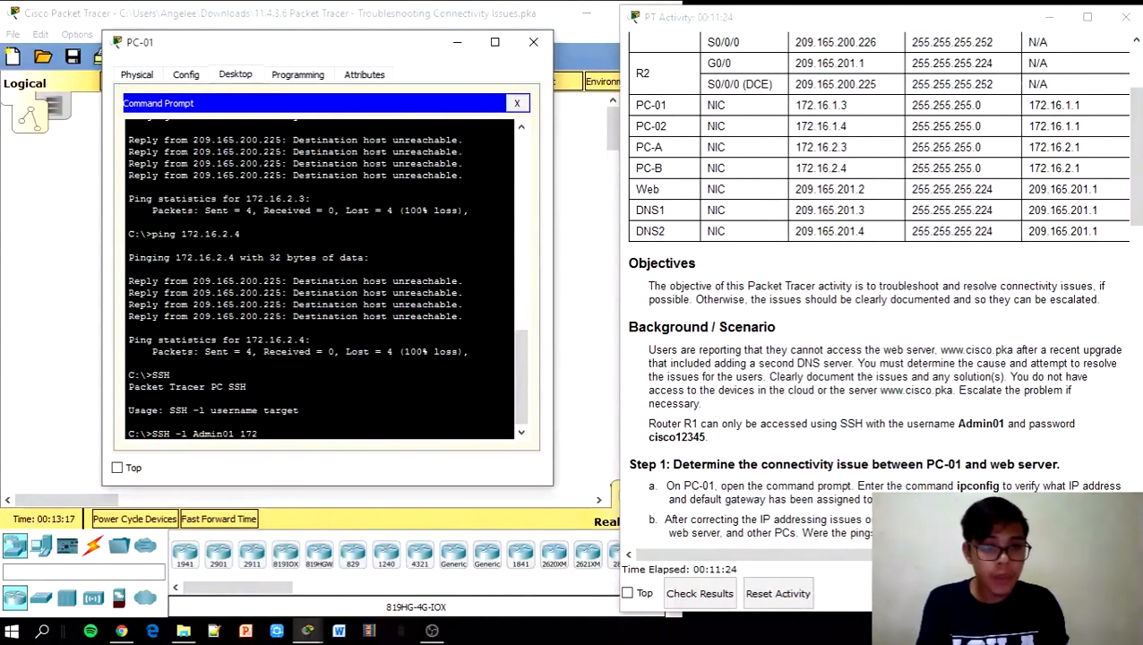
pyautogui.write('.16')
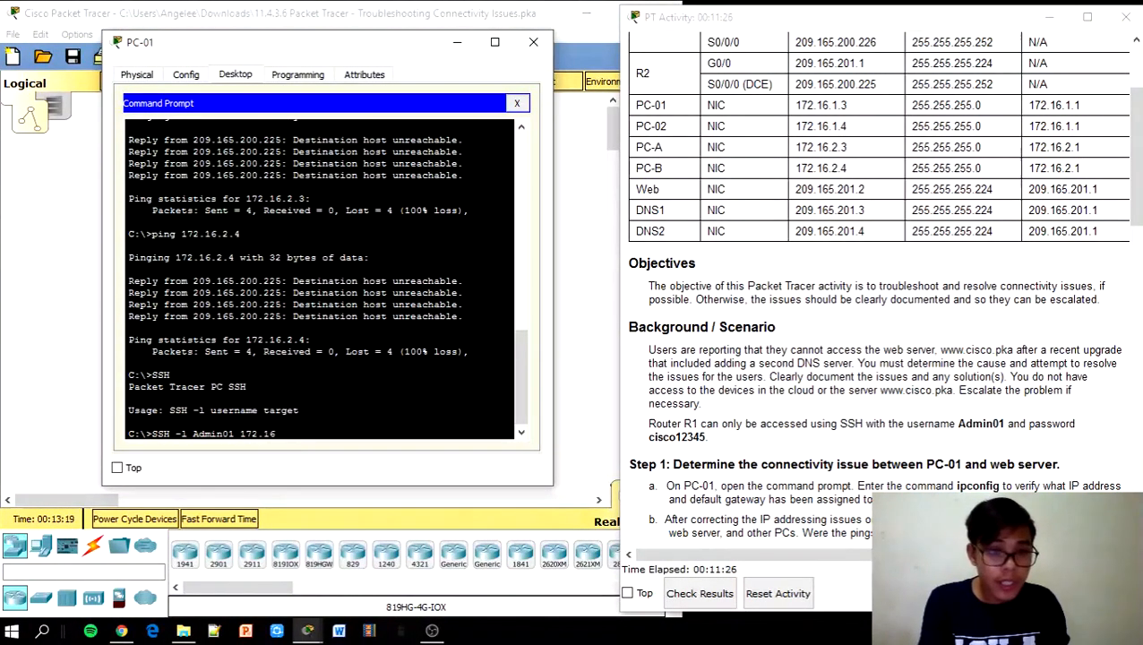
pyautogui.write('.1.1')
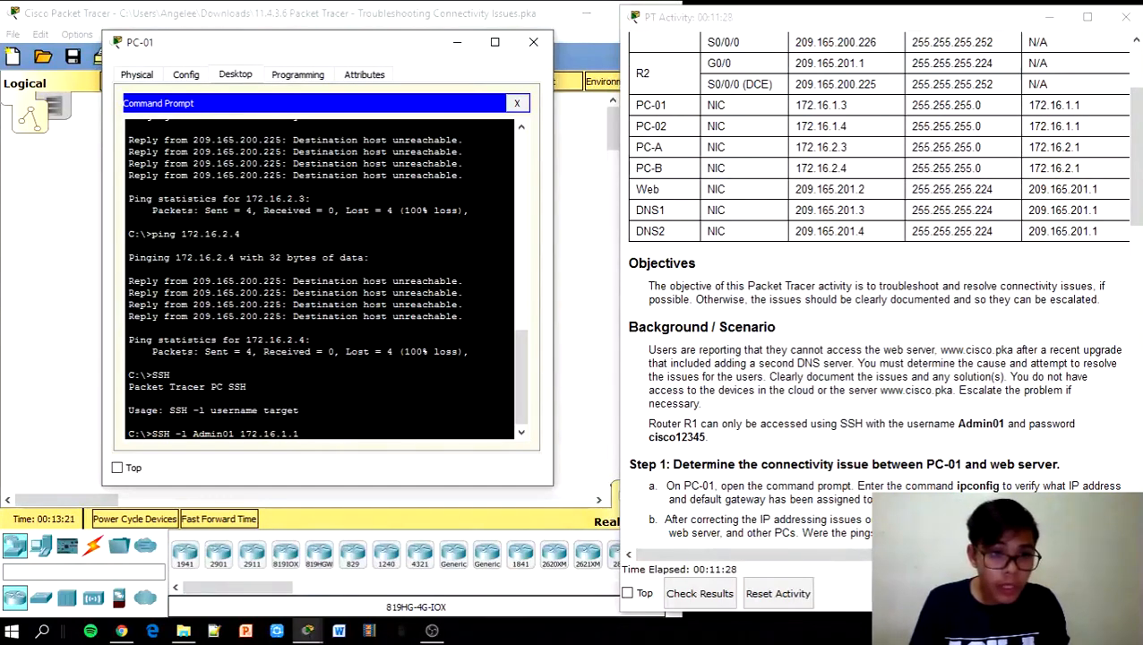
pyautogui.write('.1')
pyautogui.press('Return')
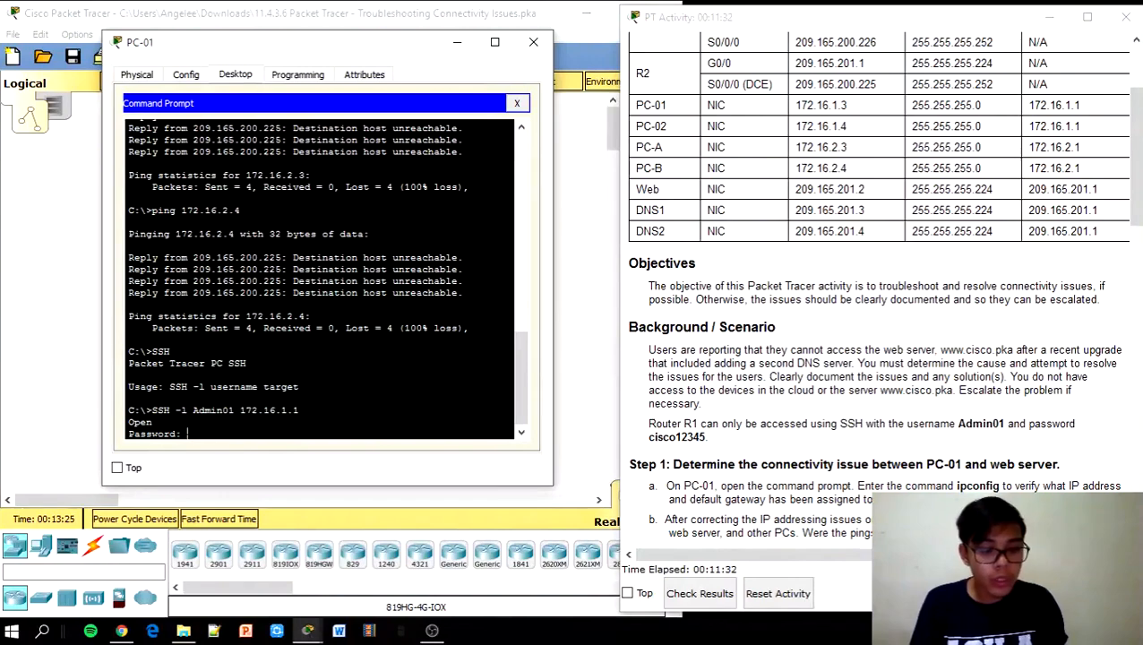
pyautogui.press('Return')
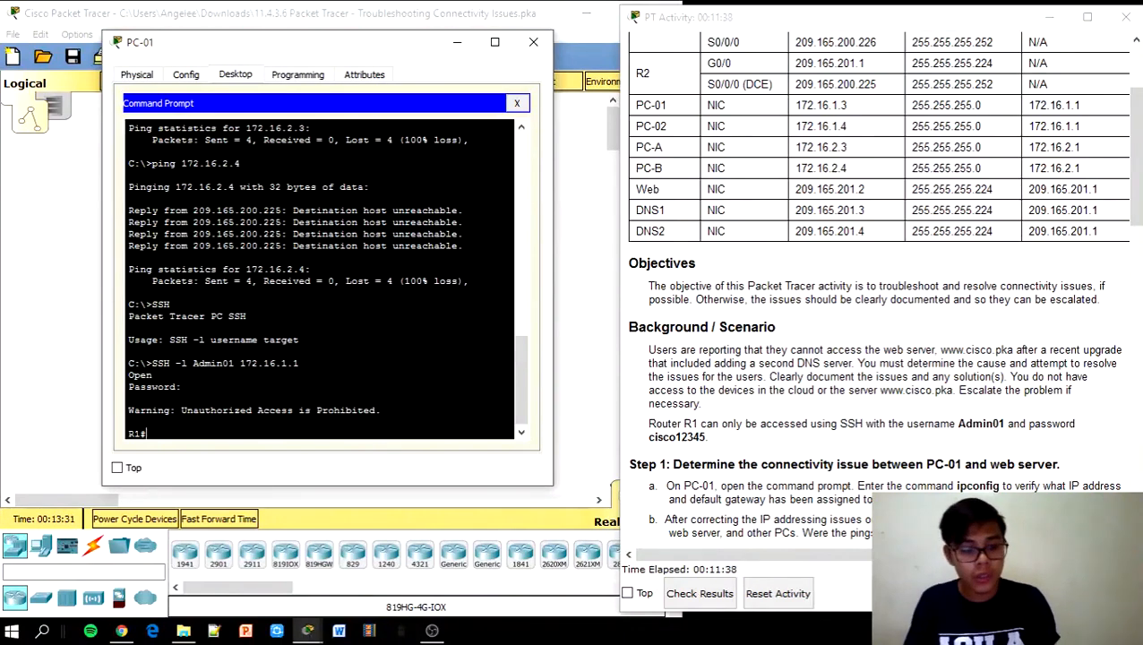
# Enter config t on R1, then interface gigabitEthernet 0/1
pyautogui.write('config')
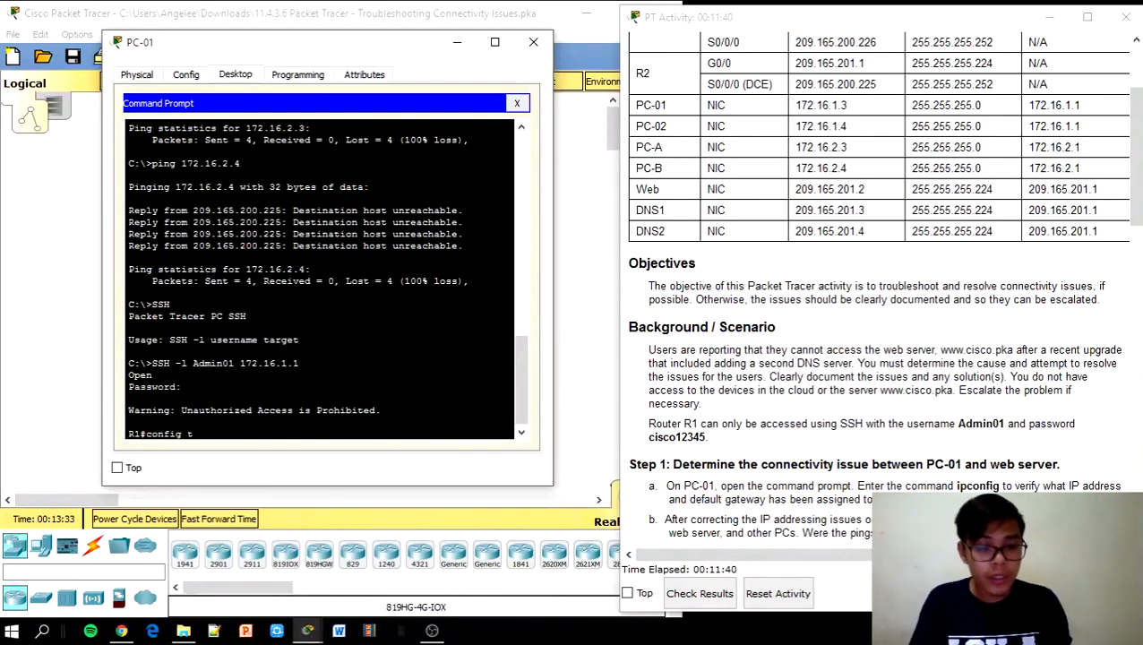
pyautogui.write(' t')
pyautogui.press('Return')
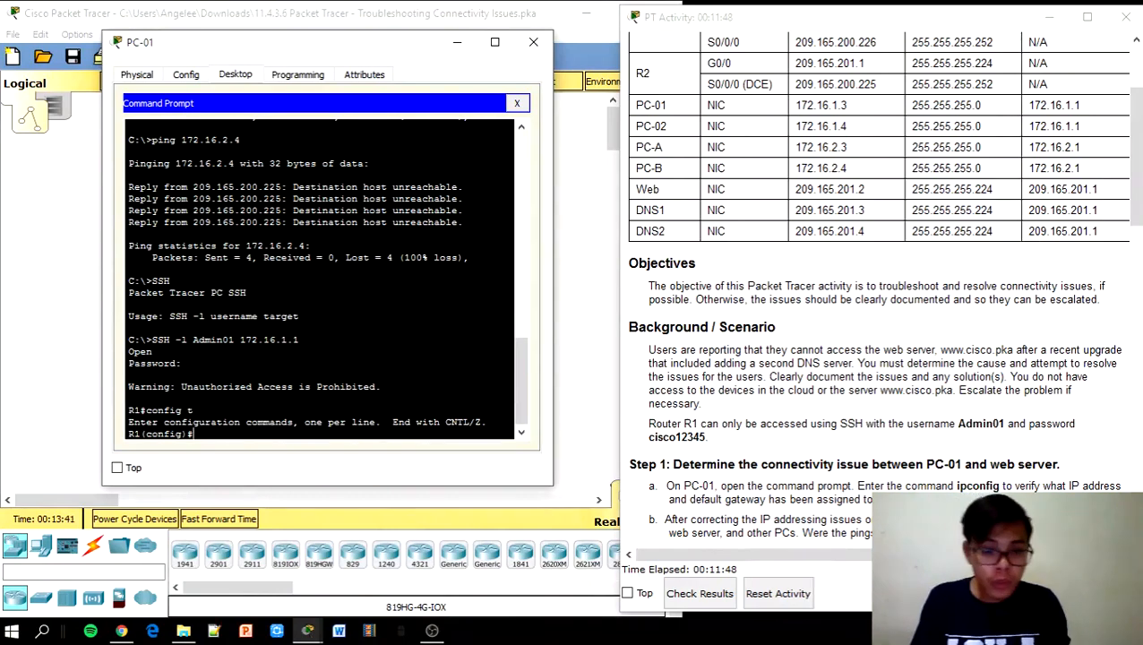
pyautogui.write('i')
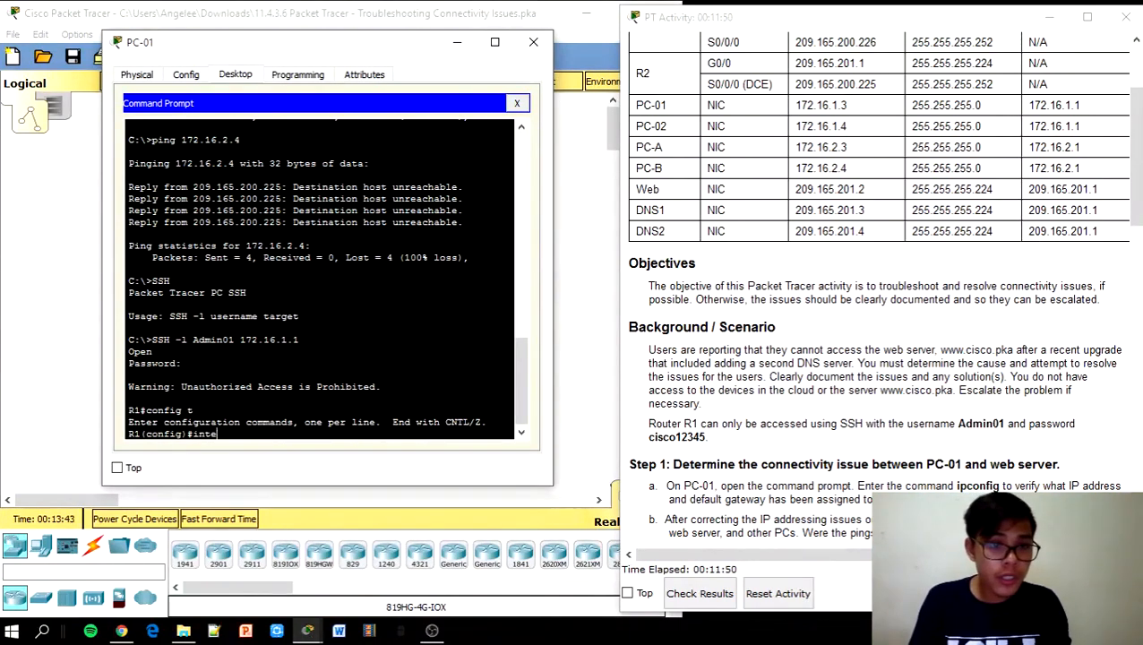
pyautogui.write('nte')
pyautogui.press('Tab')
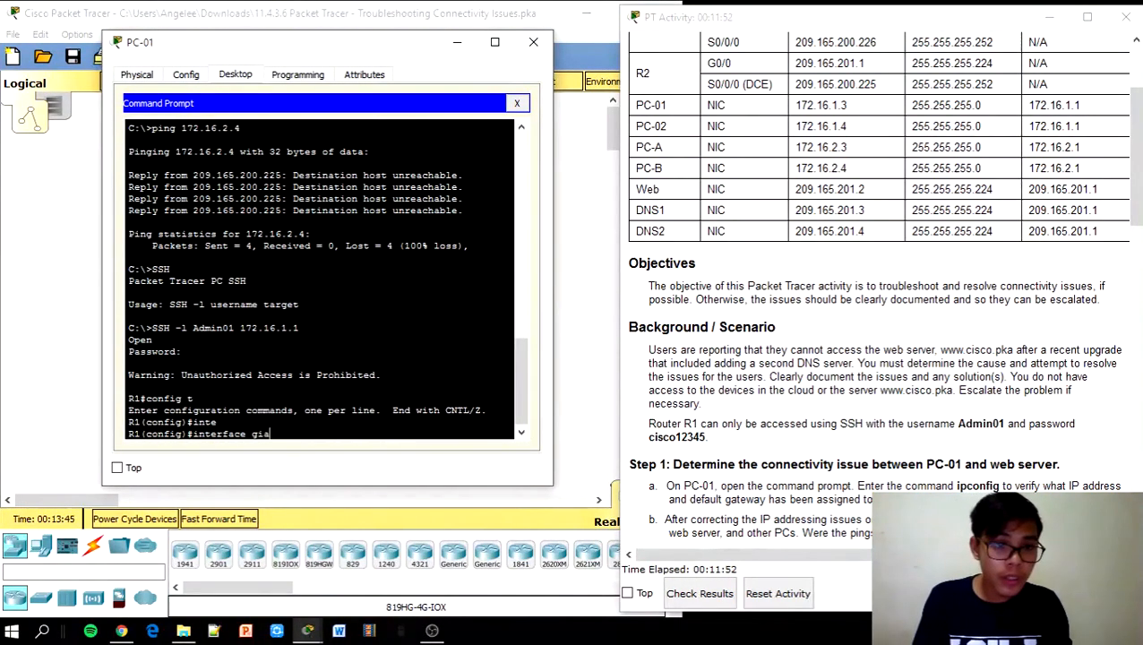
pyautogui.press('Tab')
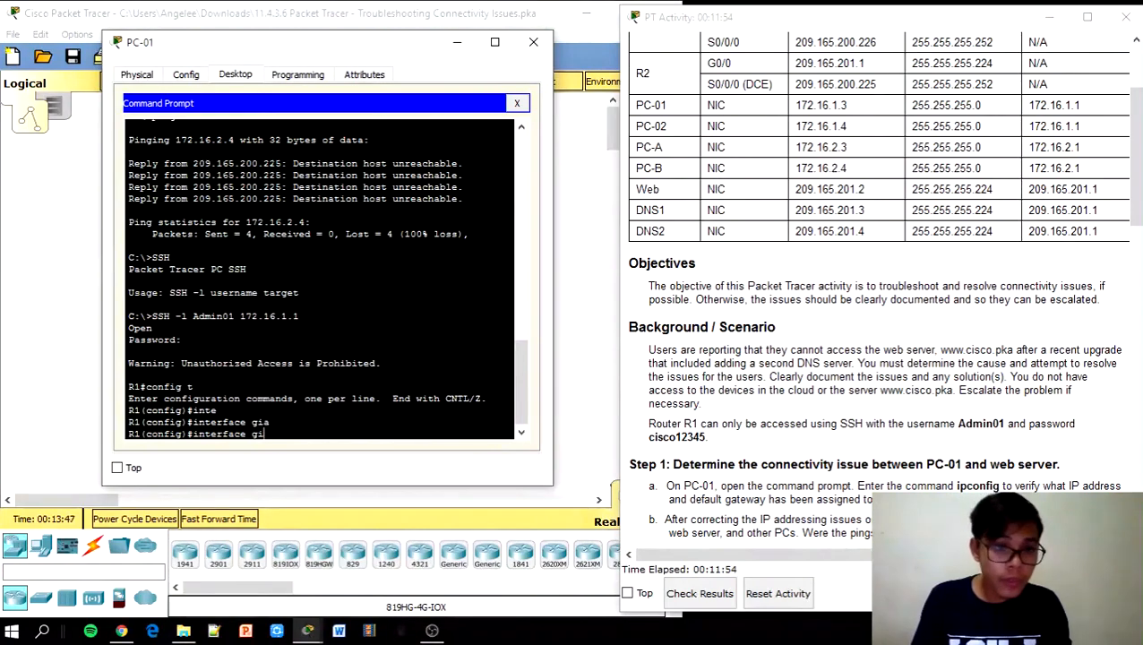
pyautogui.press('BackSpace')
pyautogui.write('ga')
pyautogui.press('Tab')
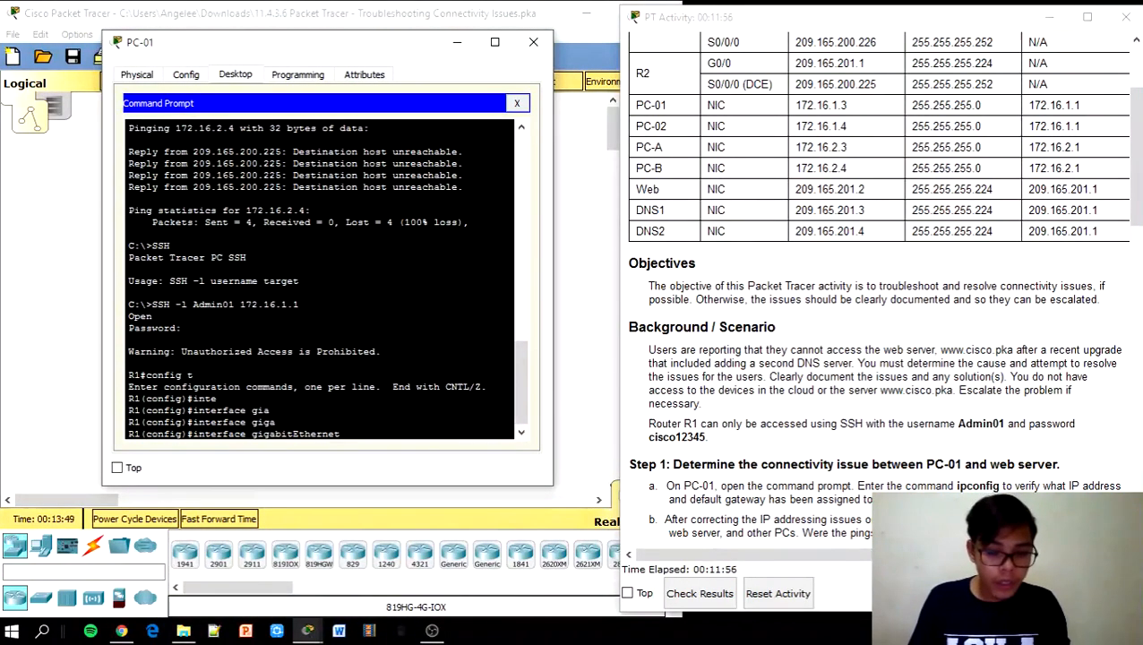
pyautogui.write('0/1')
pyautogui.press('Return')
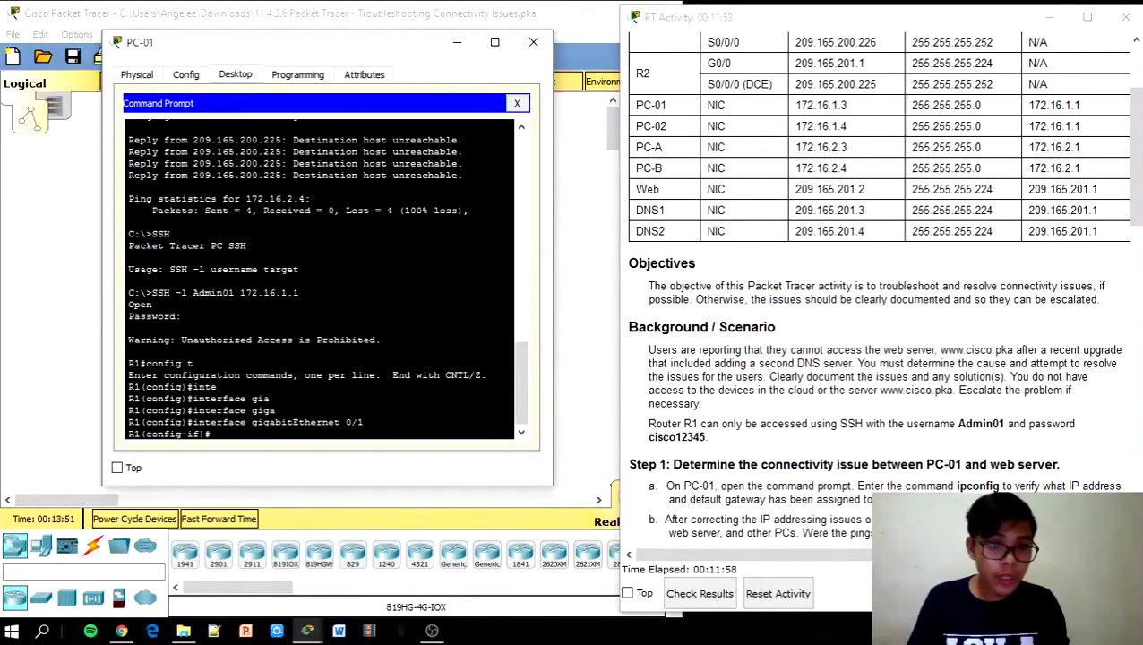
pyautogui.write('no ip')
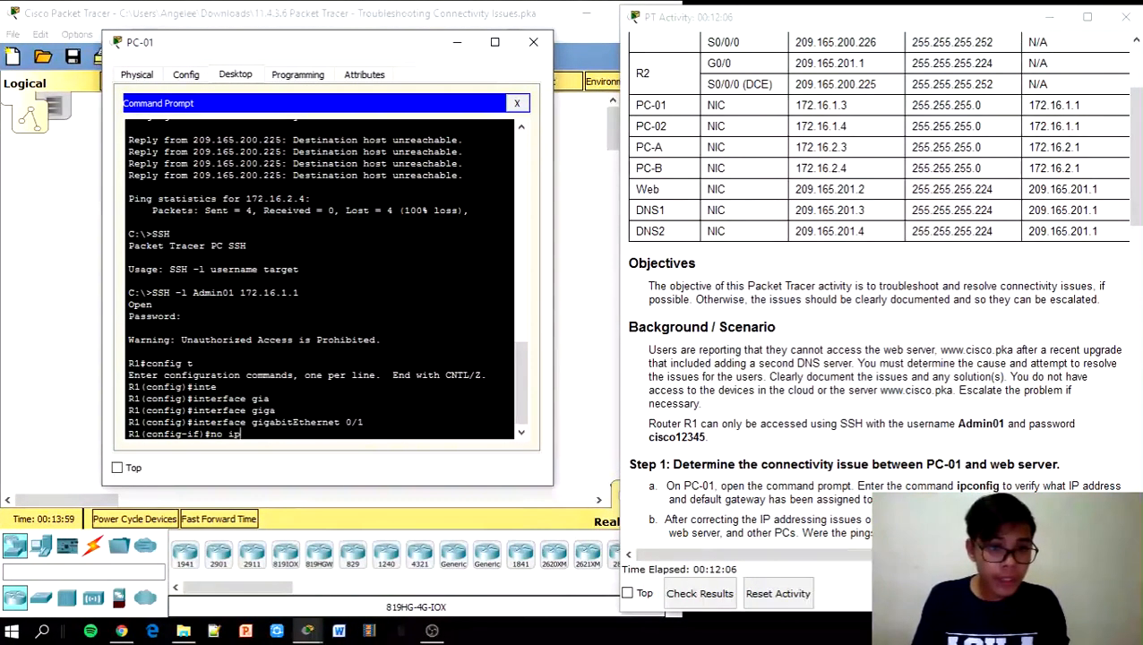
# Remove G0/1's old address and assign ip address 172.16.2.1 255.255.255.0
pyautogui.write('add')
pyautogui.press('Return')
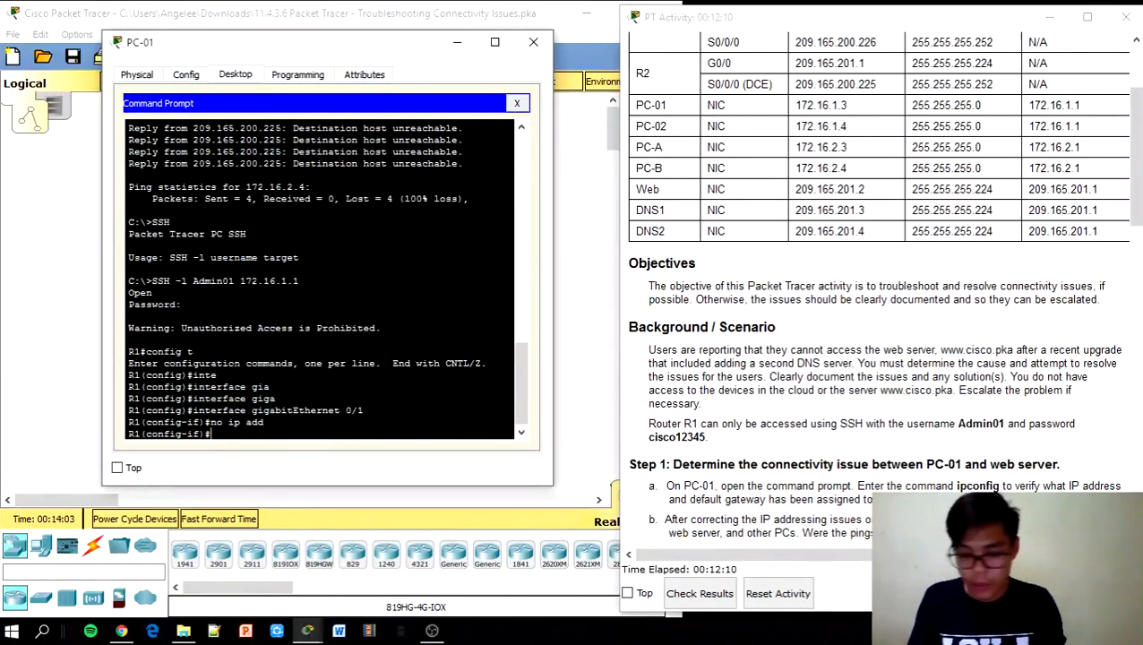
pyautogui.write('ip ad')
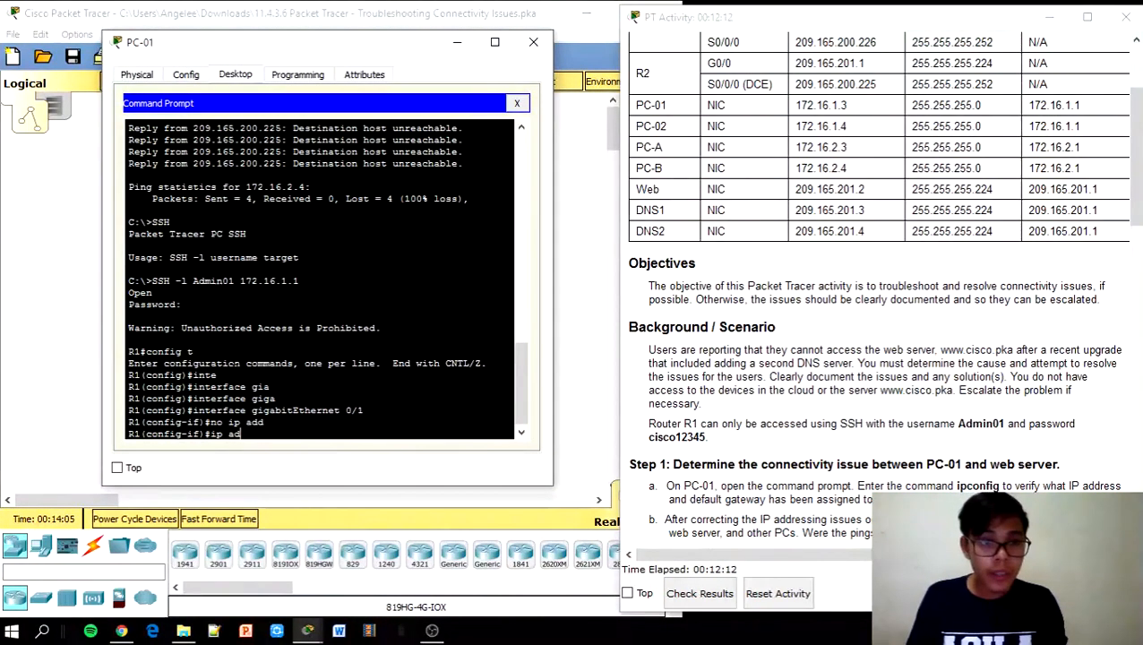
pyautogui.write('dress')
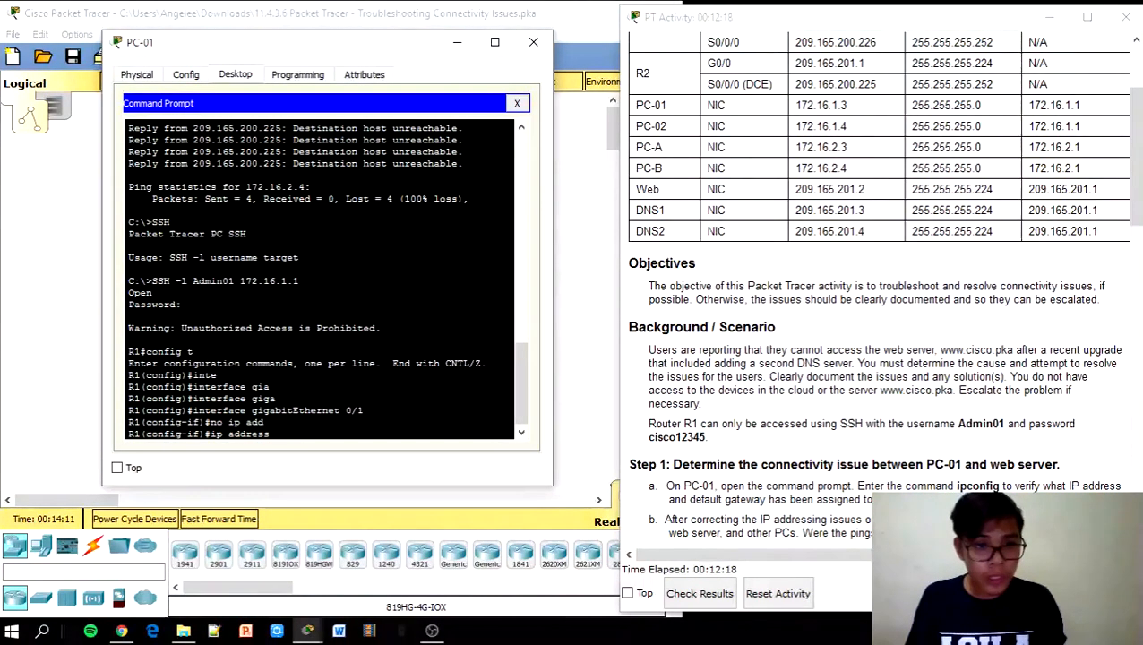
pyautogui.write(' 172.16.2.')
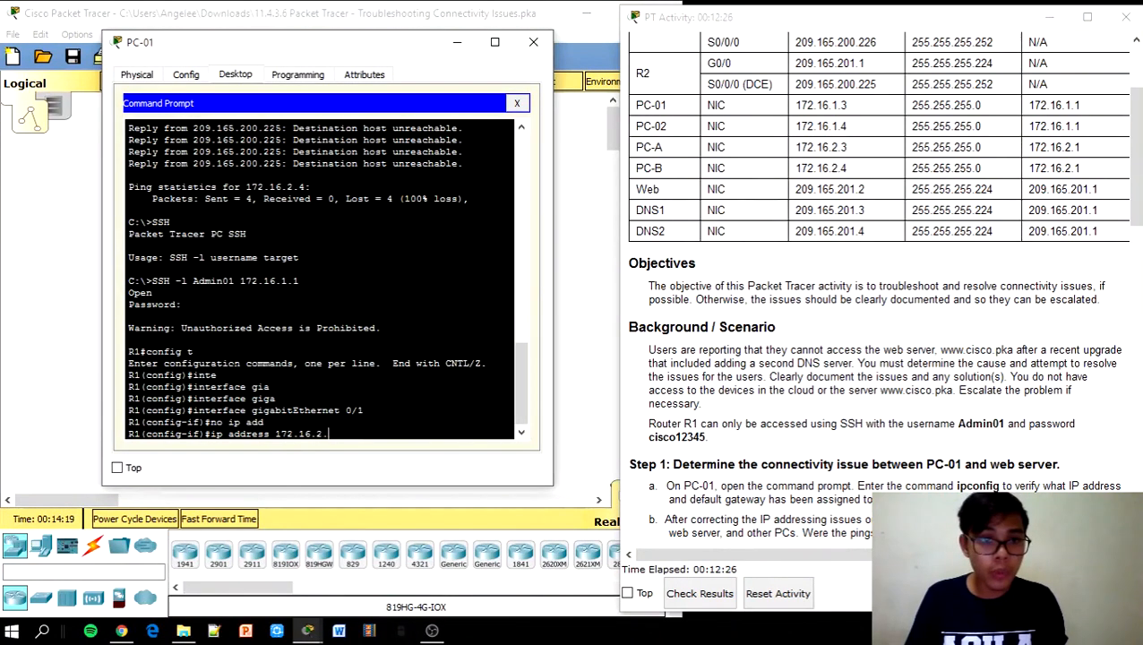
pyautogui.write('1')
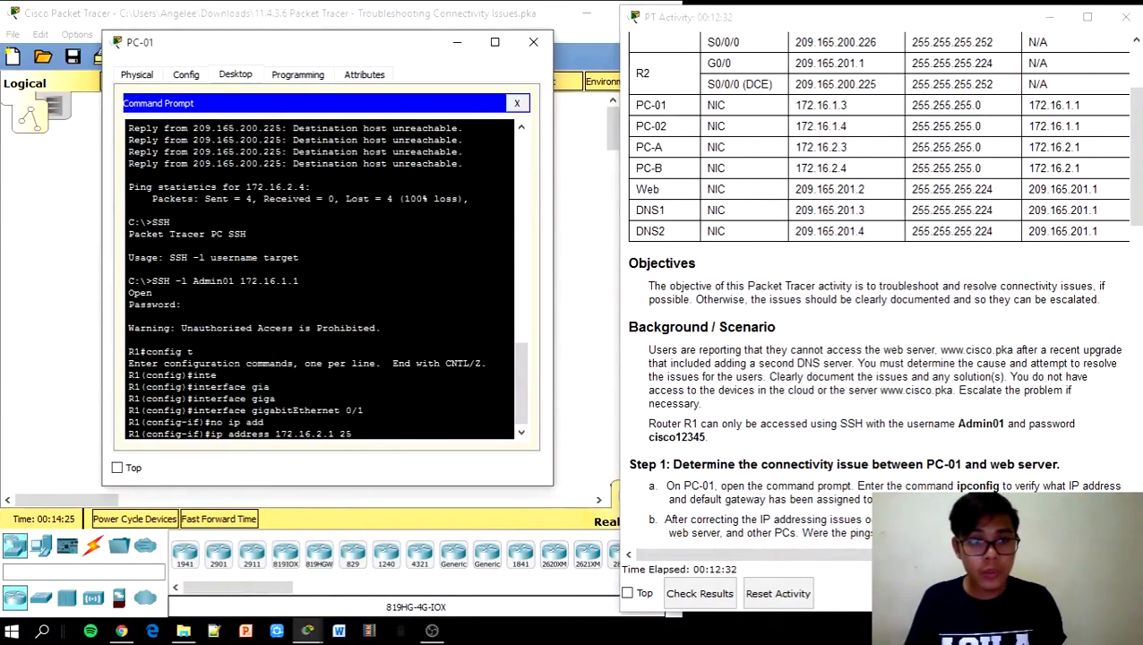
pyautogui.write('255.255.255.0')
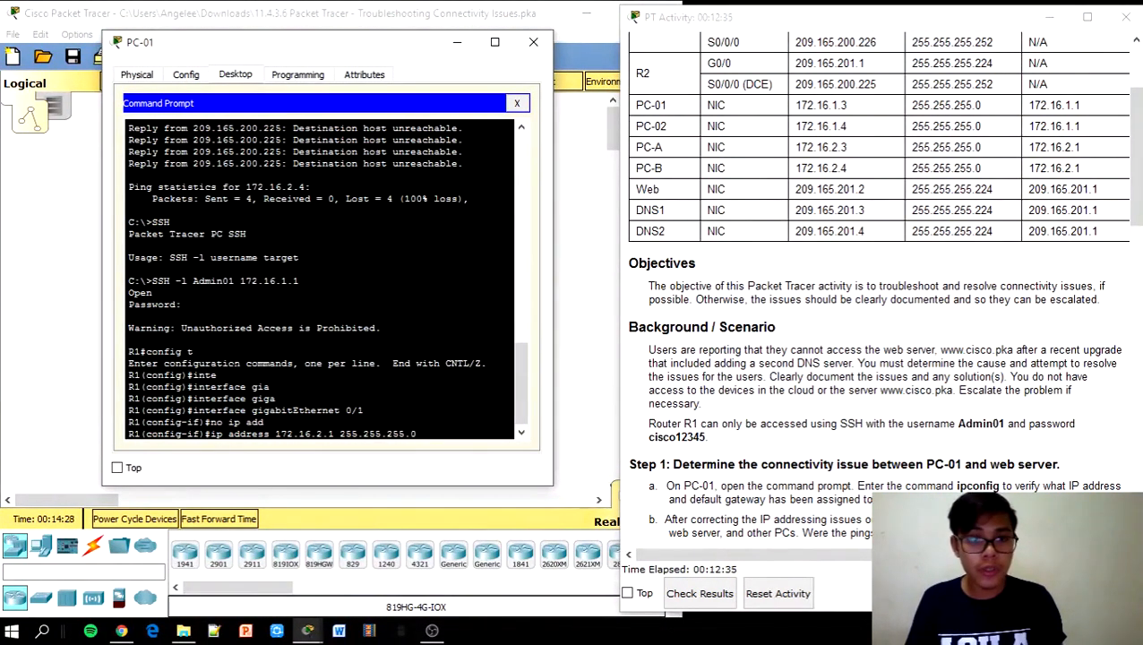
pyautogui.press('Return')
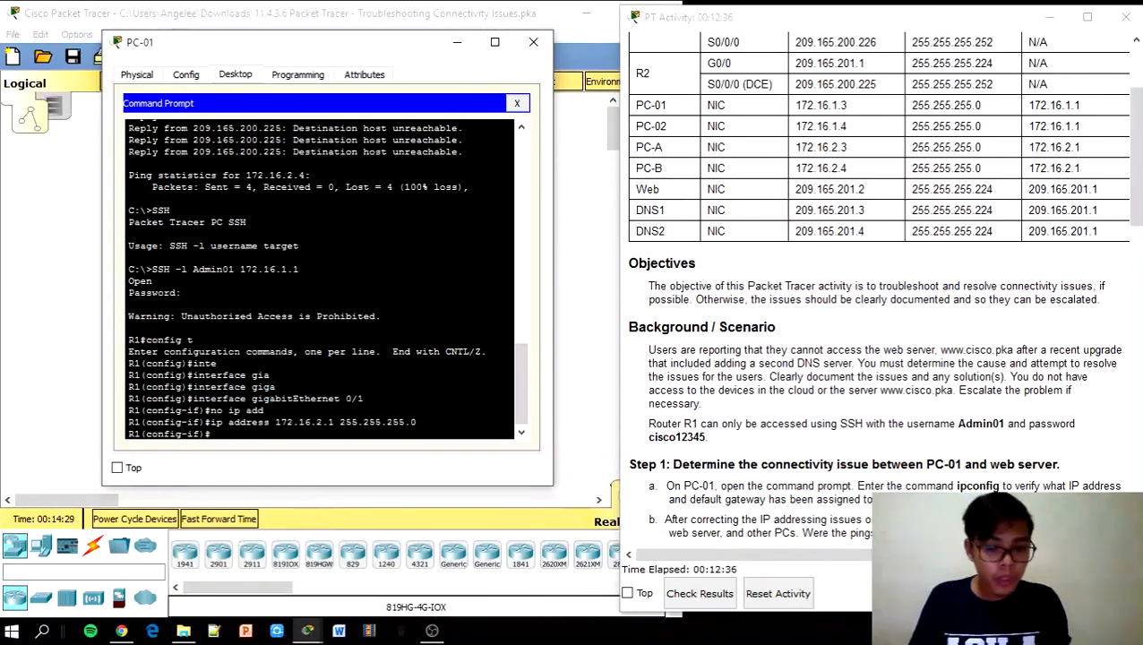
# Enable G0/1 with no shutdown, then exit configuration and end the SSH session
pyautogui.write('no shu')
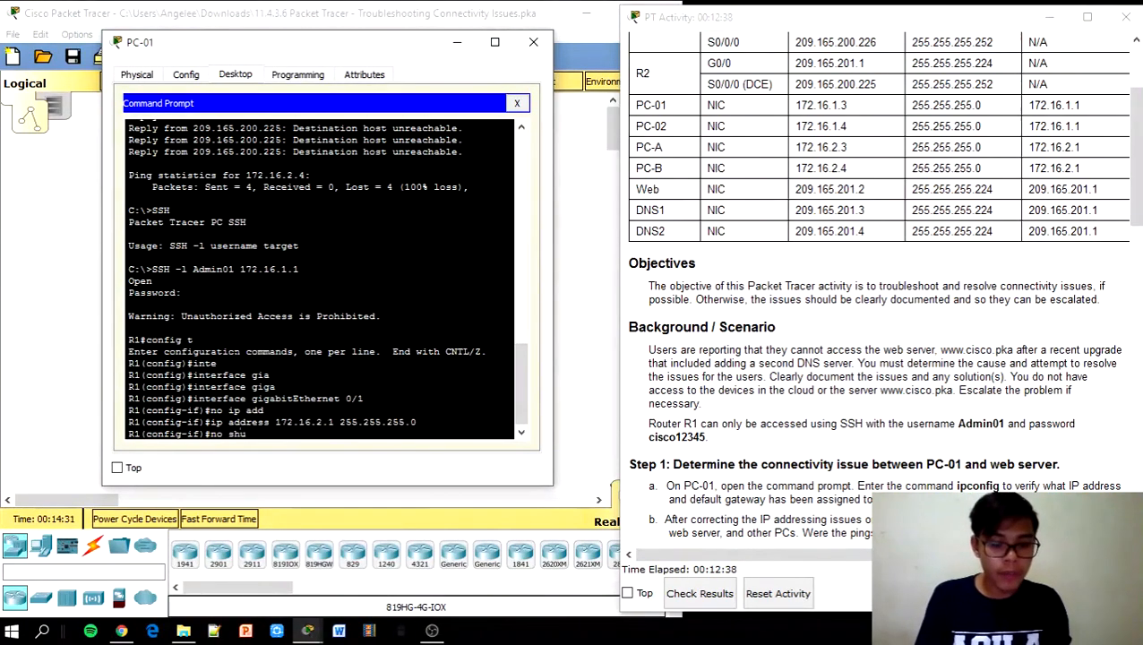
pyautogui.write('tdown')
pyautogui.press('Return')
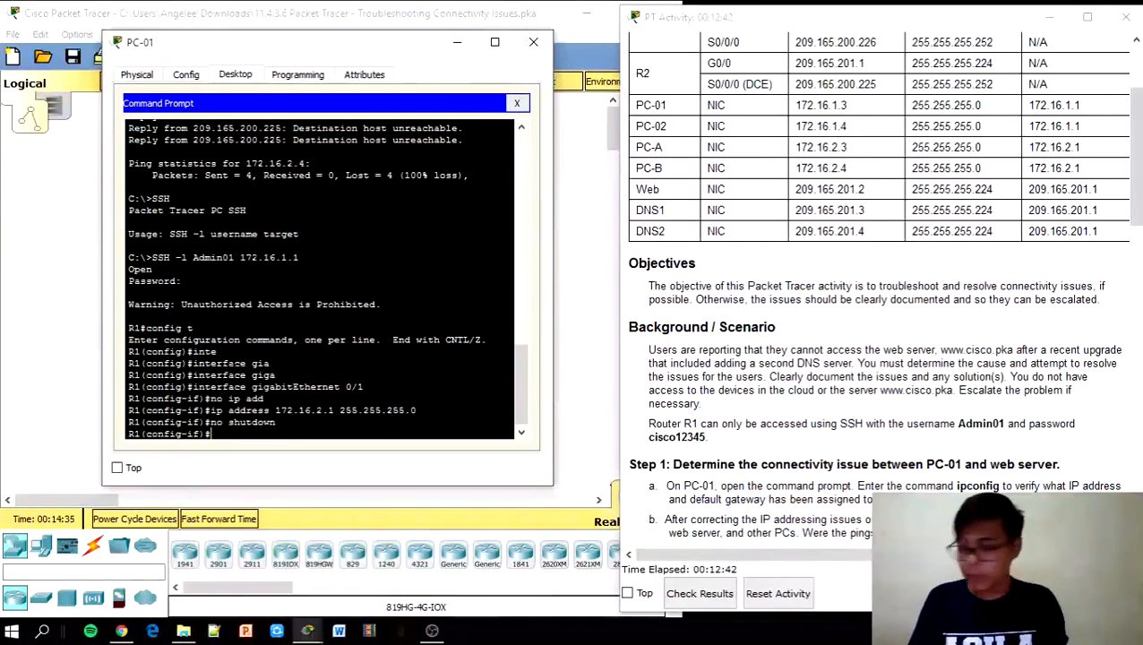
pyautogui.write('e')
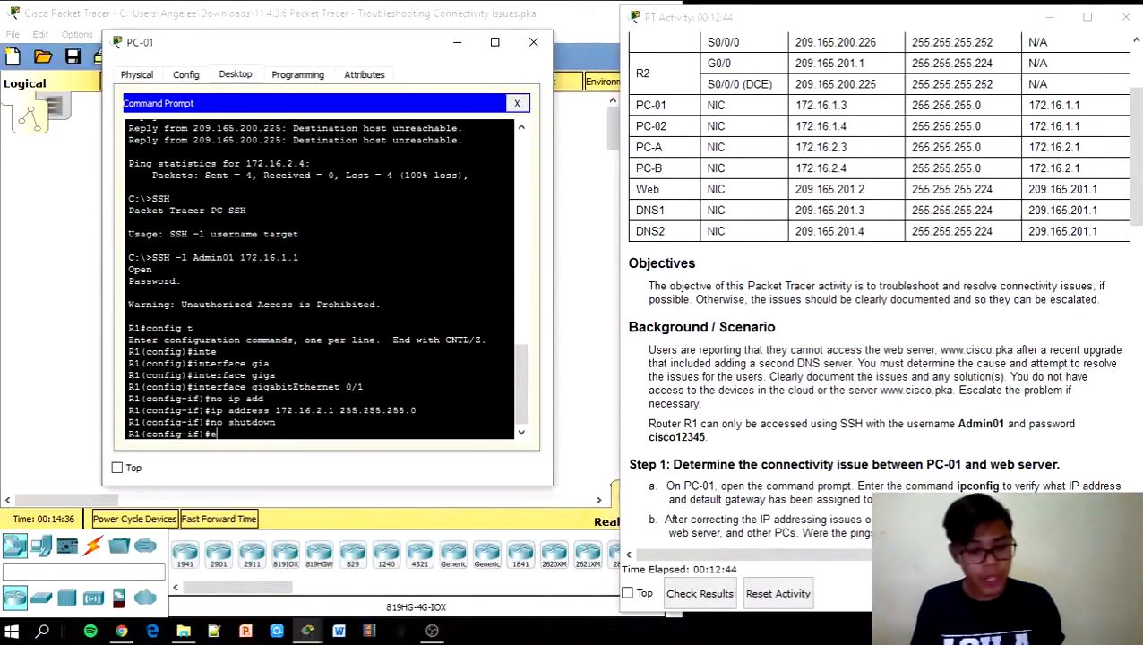
pyautogui.write('xit')
pyautogui.press('Return')
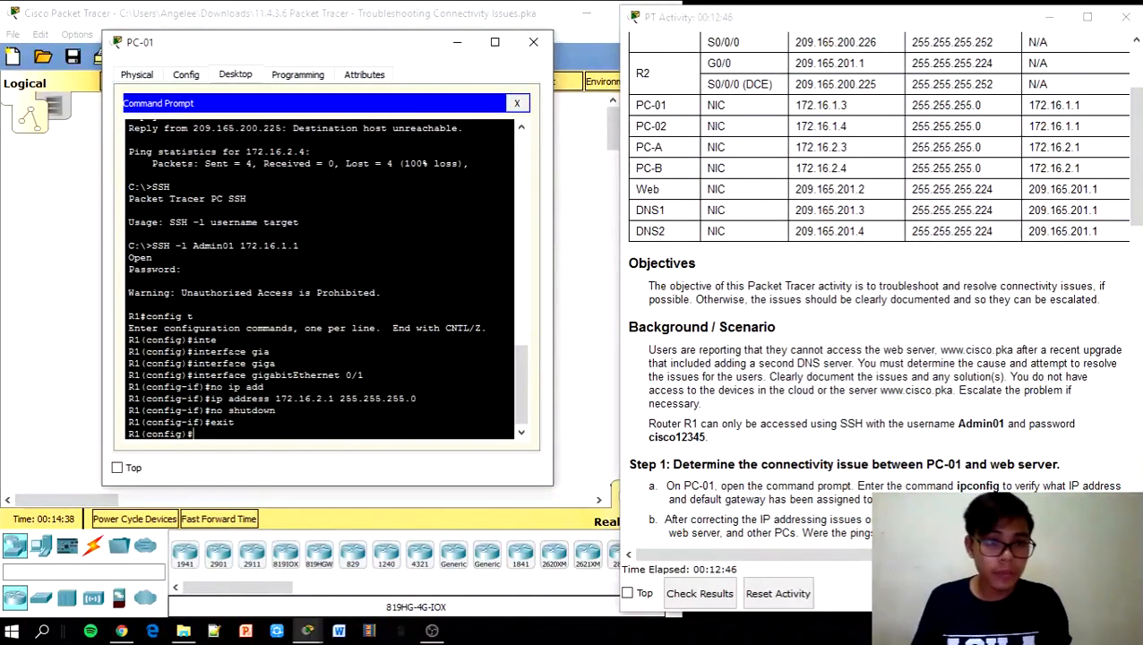
pyautogui.write('exit')
pyautogui.press('Return')
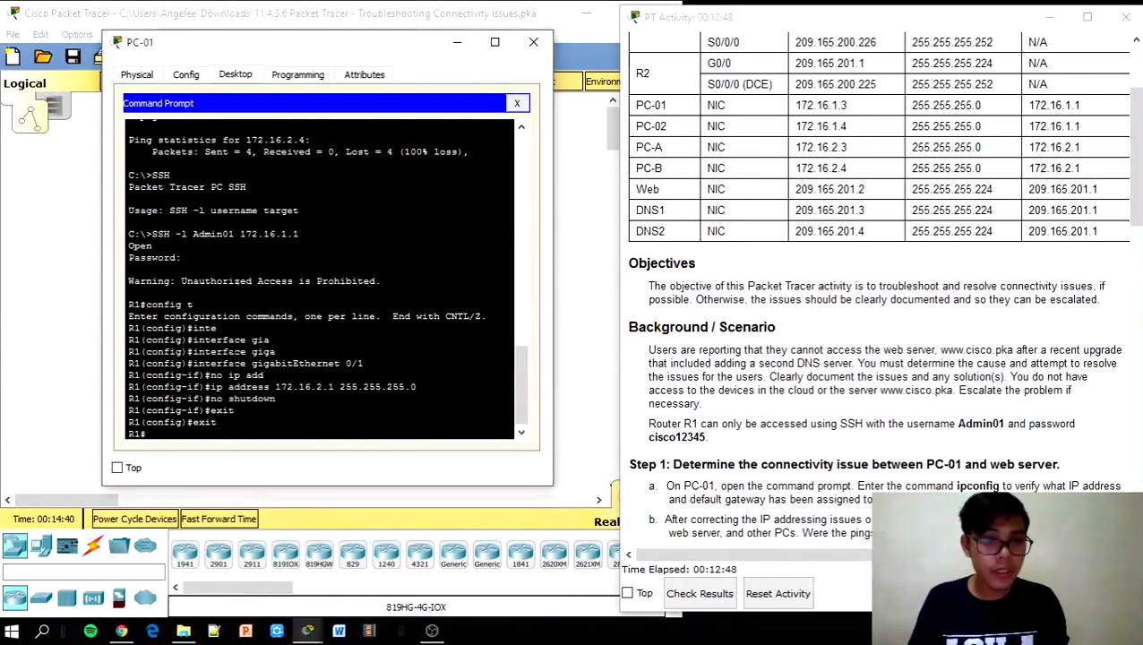
pyautogui.write('e')
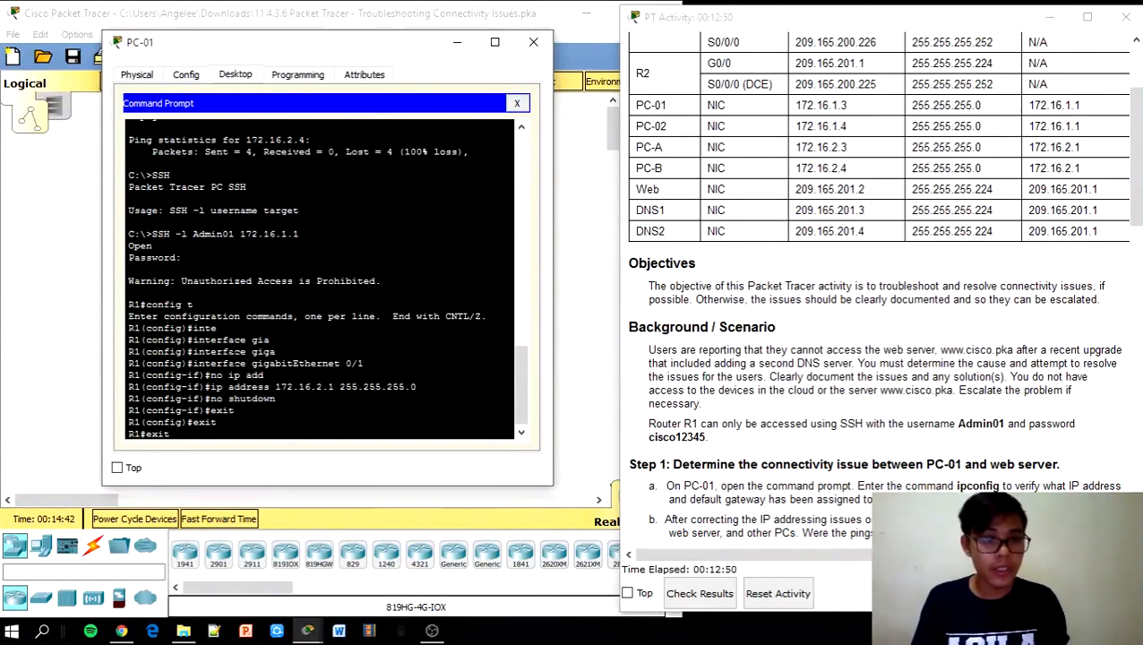
pyautogui.write('xit')
pyautogui.press('Return')
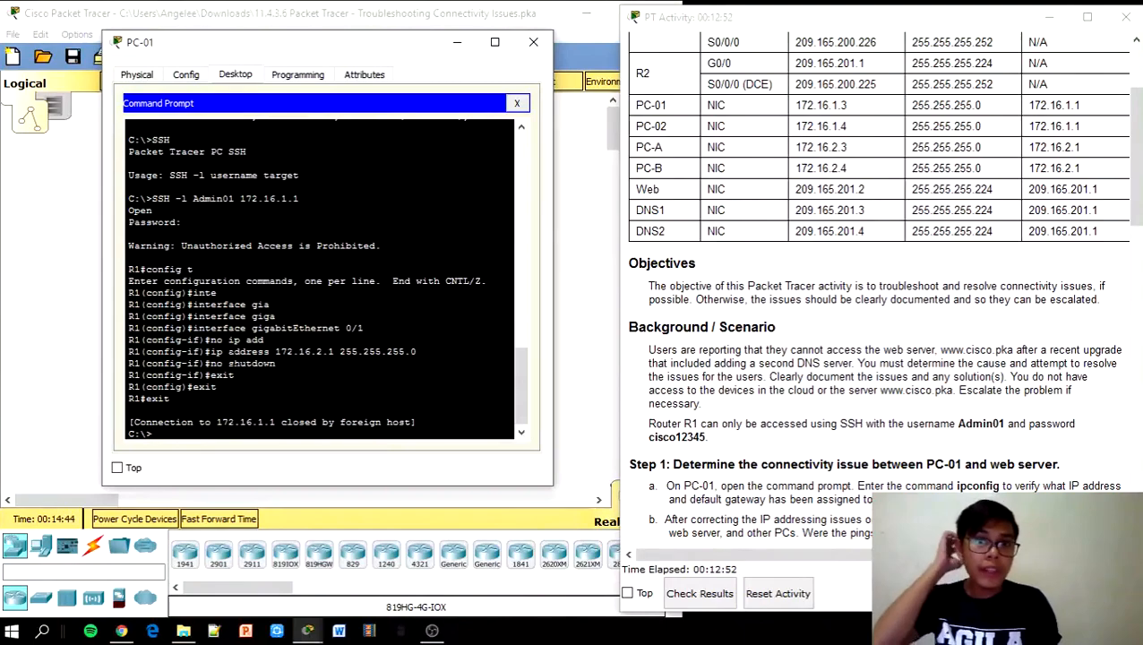
pyautogui.moveTo(1134, 133); pyautogui.dragTo(1139, 399)
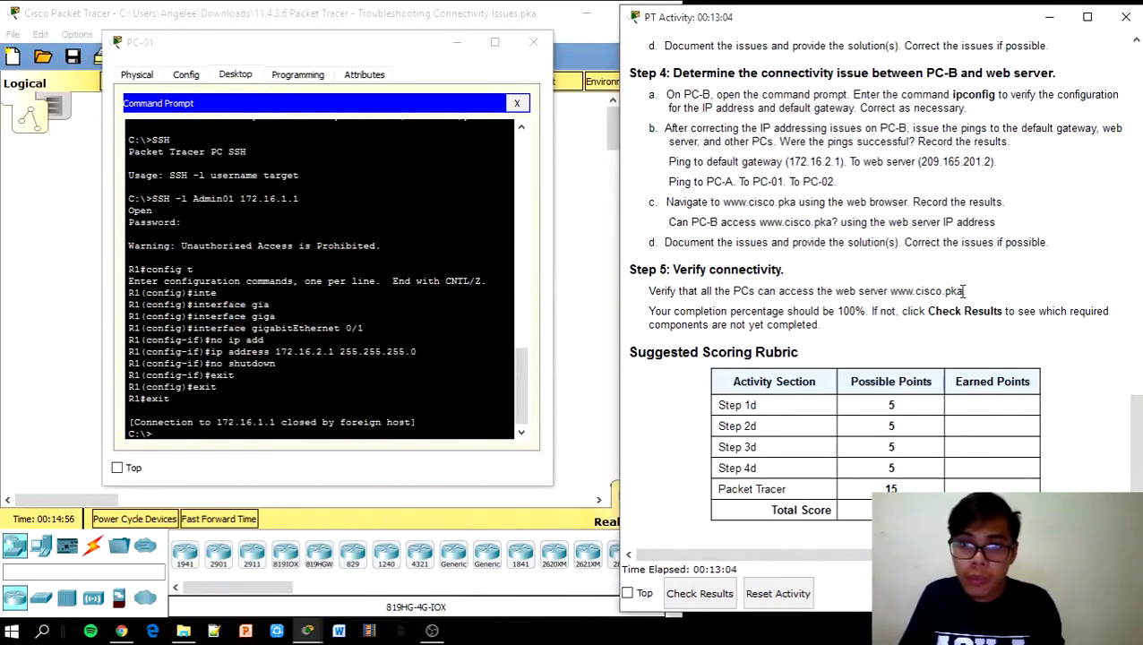
pyautogui.moveTo(890, 292); pyautogui.dragTo(963, 292)
pyautogui.hotkey('ctrl', 'c')
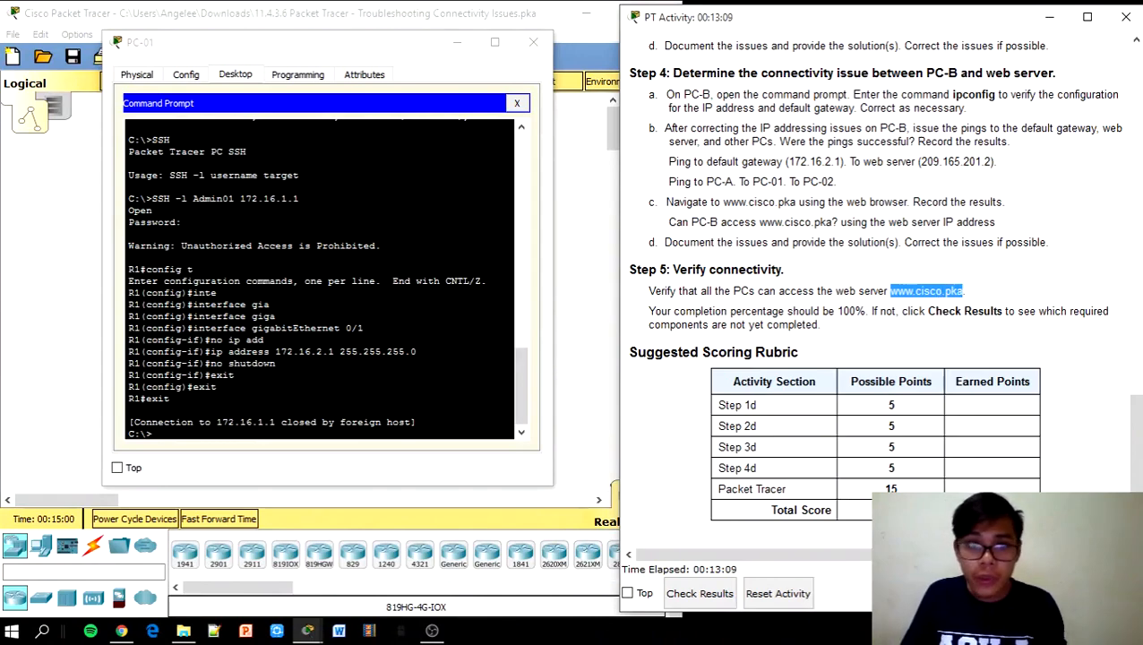
pyautogui.click(517, 53)
pyautogui.click(533, 42)
pyautogui.click(179, 190)
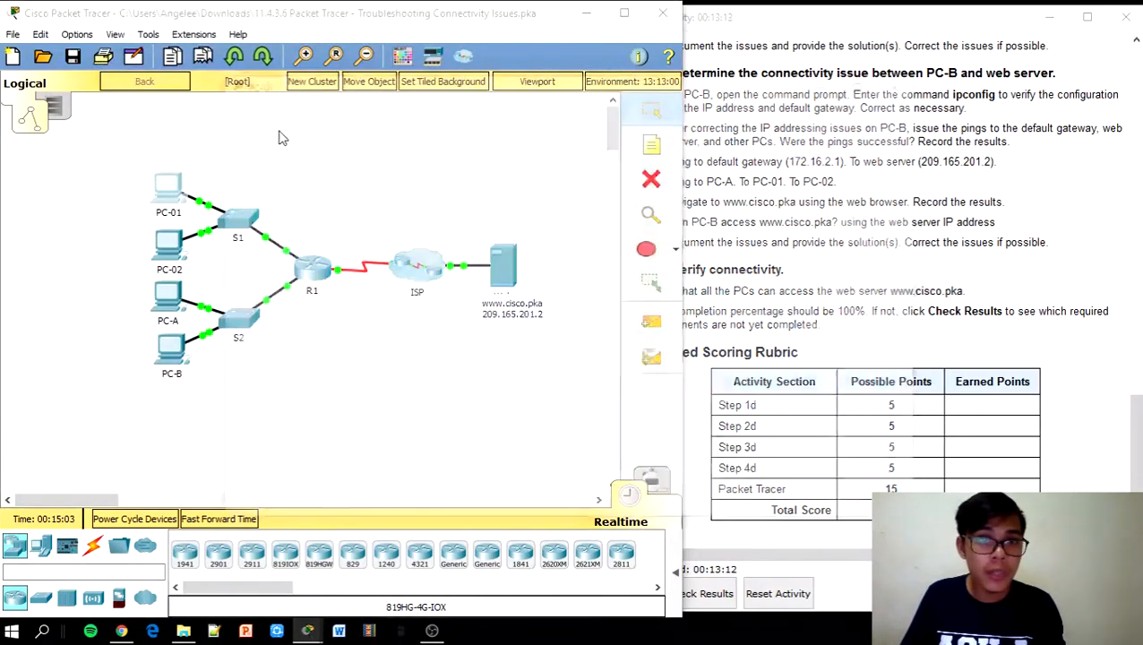
pyautogui.click(799, 183)
pyautogui.click(533, 166)
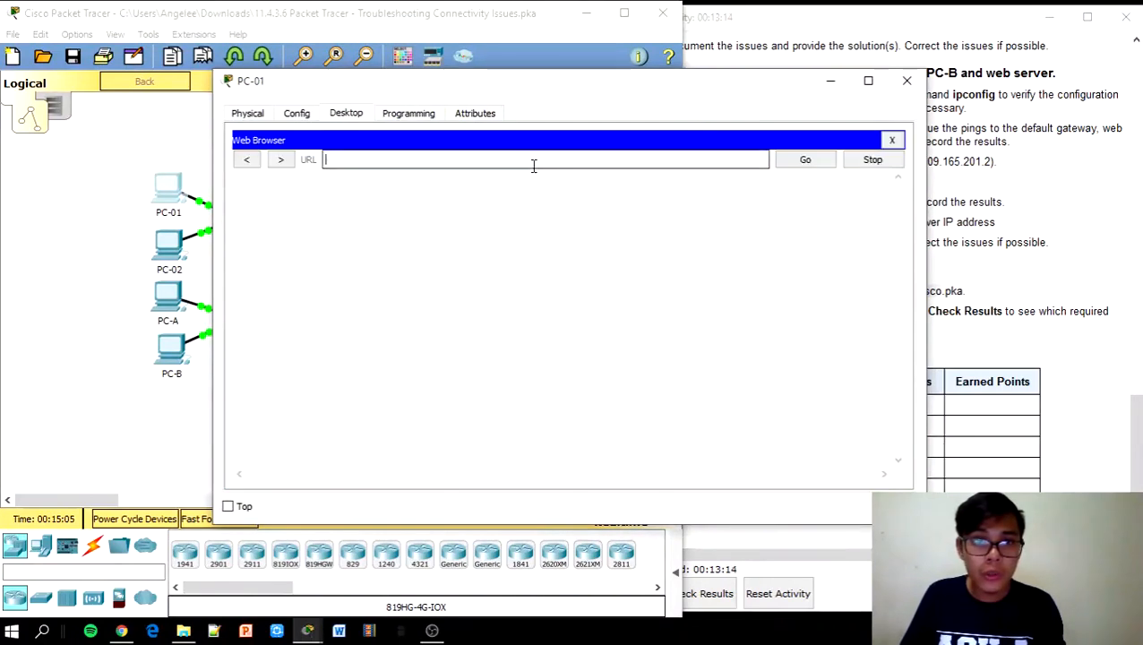
pyautogui.hotkey('ctrl', 'v')
pyautogui.click(805, 165)
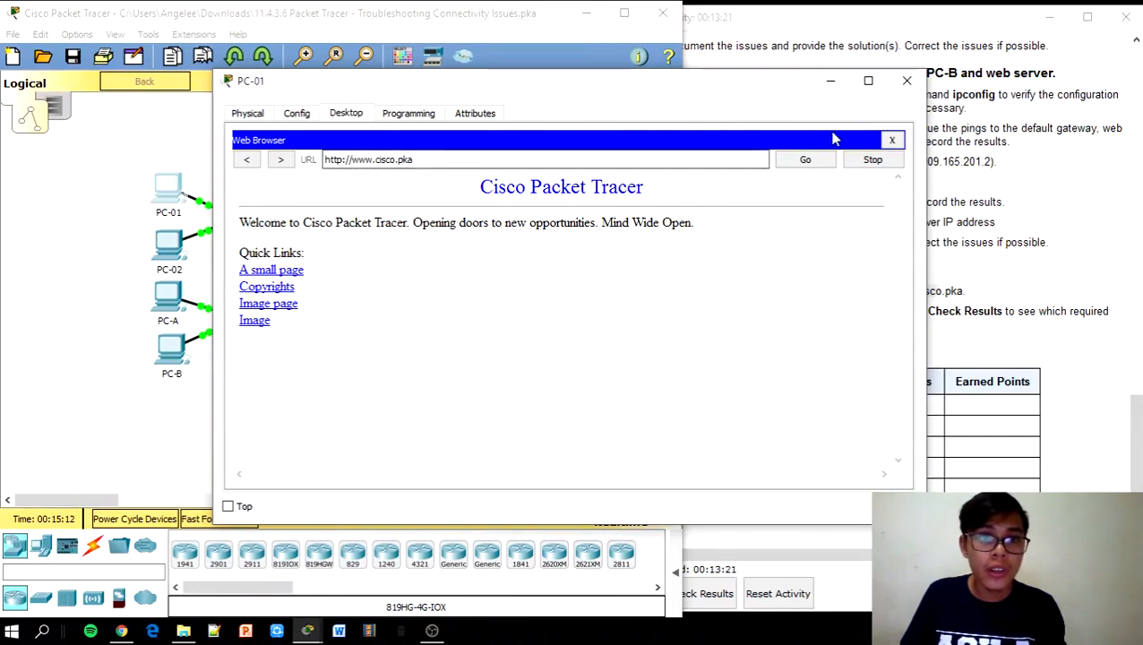
pyautogui.click(907, 83)
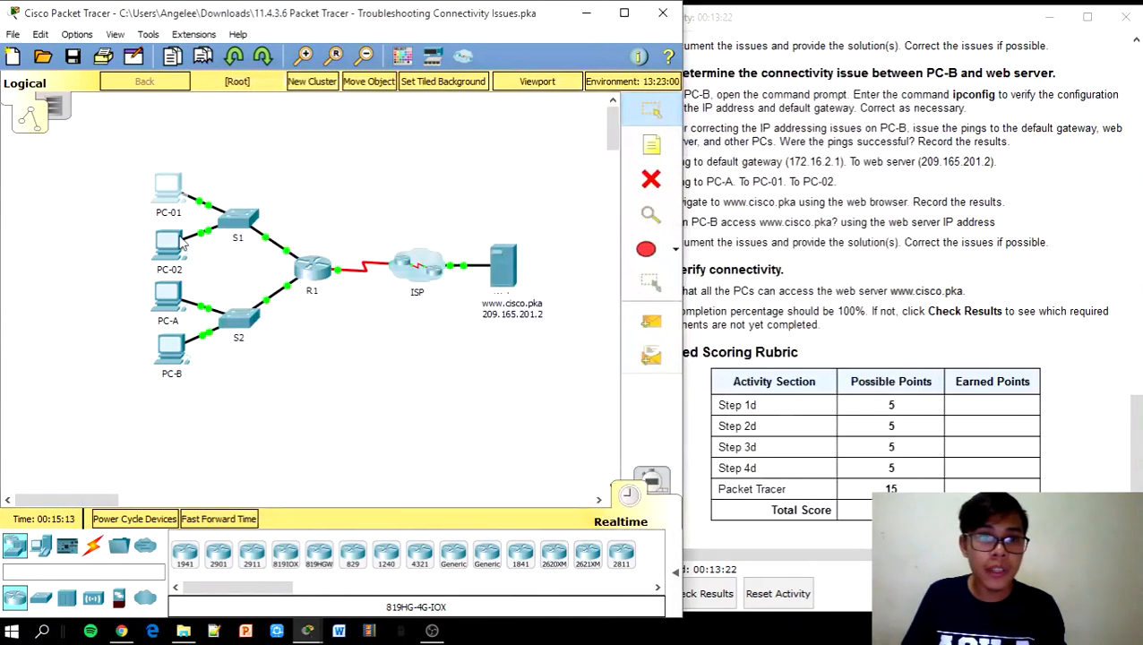
pyautogui.click(179, 240)
pyautogui.click(814, 175)
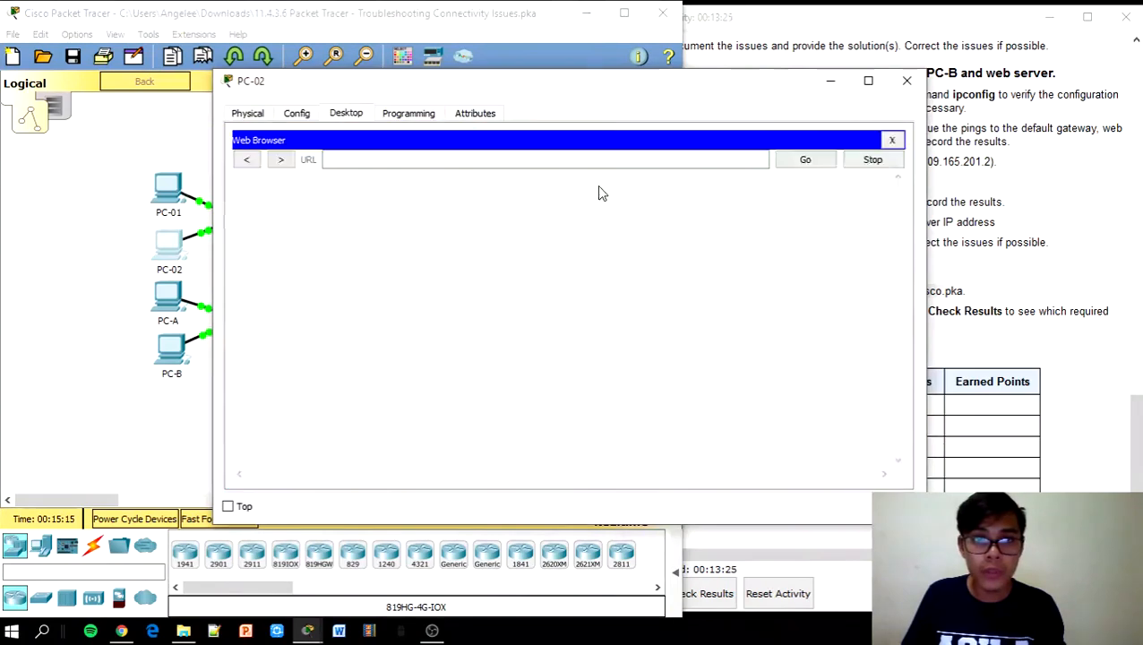
pyautogui.click(511, 161)
pyautogui.write('www.cisco.pka')
pyautogui.click(803, 162)
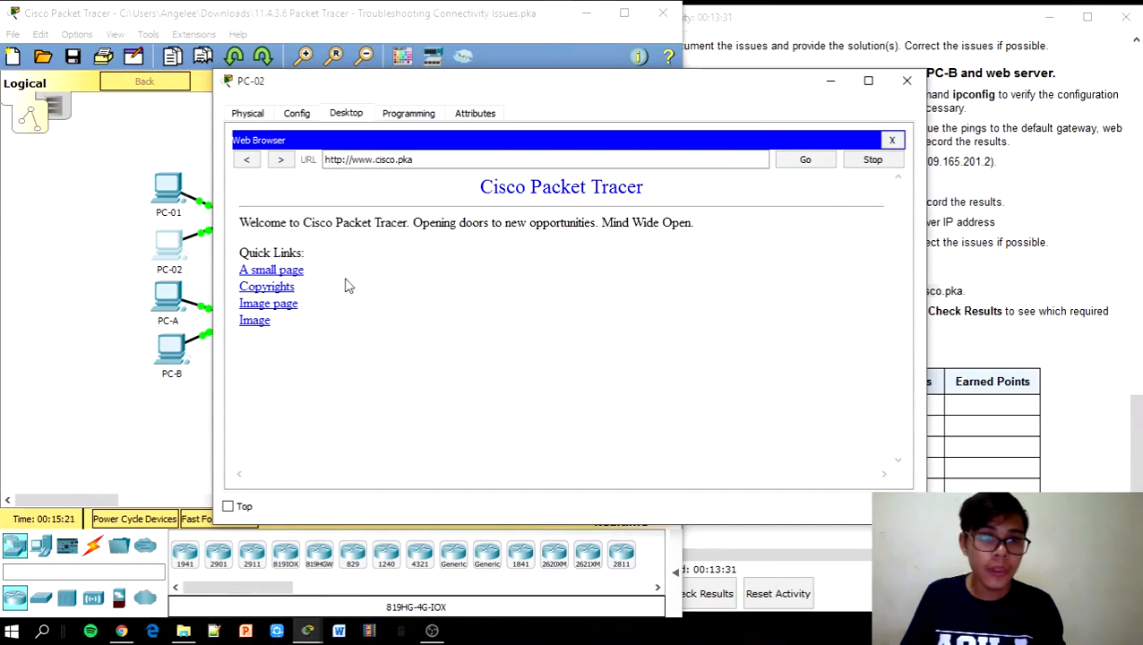
pyautogui.click(904, 81)
pyautogui.click(184, 288)
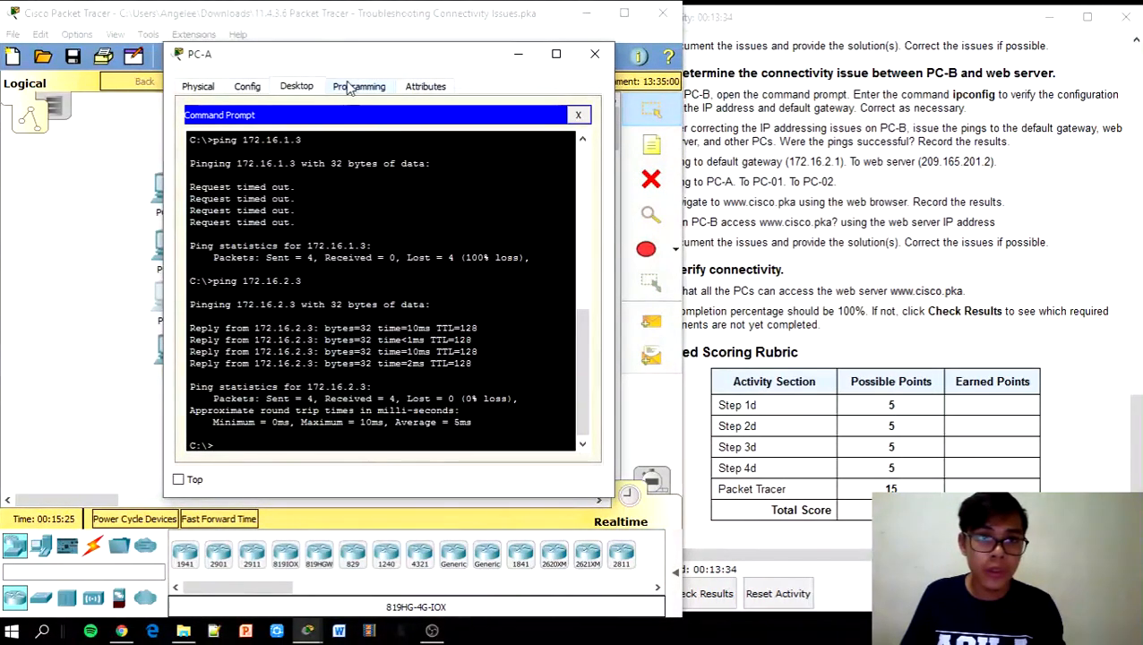
pyautogui.click(578, 115)
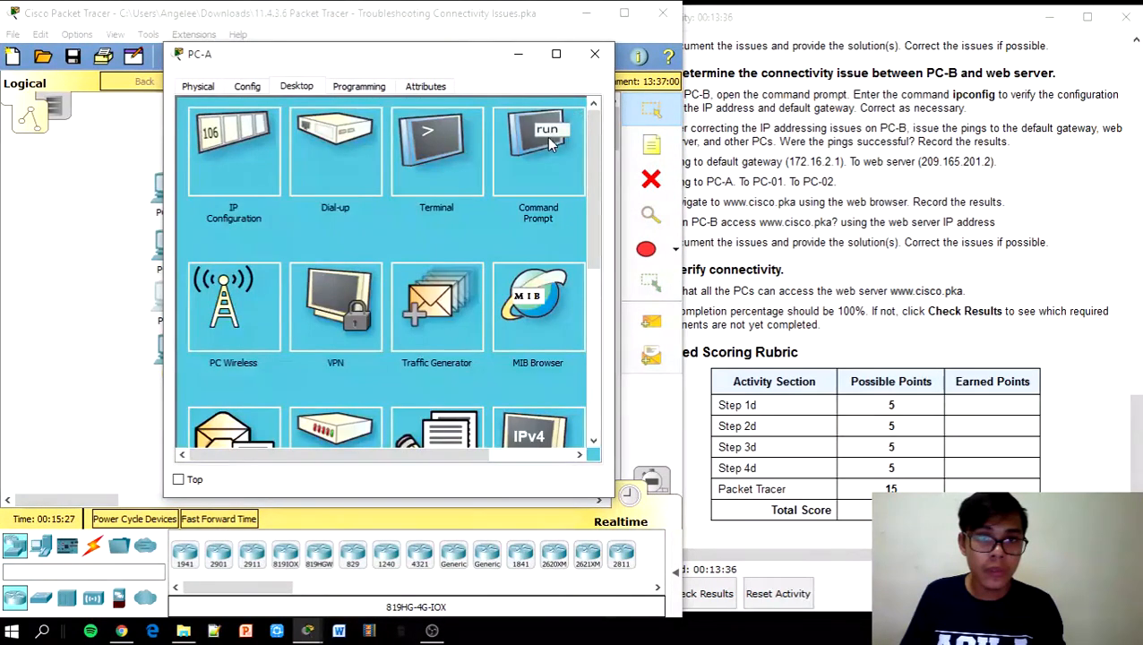
pyautogui.click(546, 139)
pyautogui.click(578, 114)
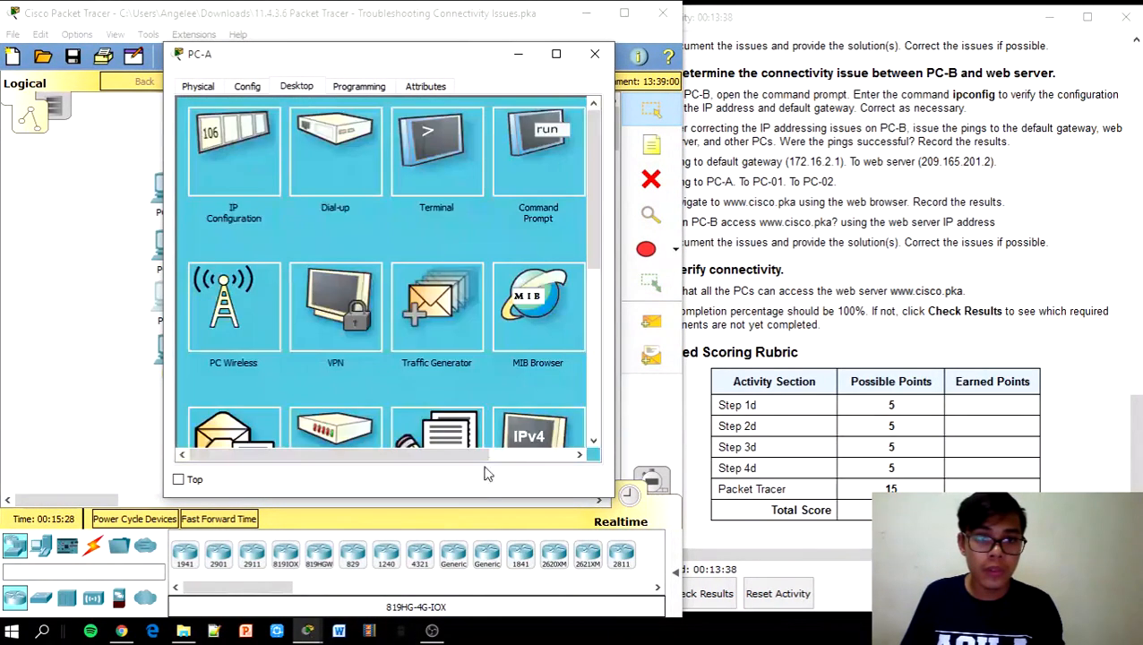
pyautogui.click(532, 456)
pyautogui.click(549, 159)
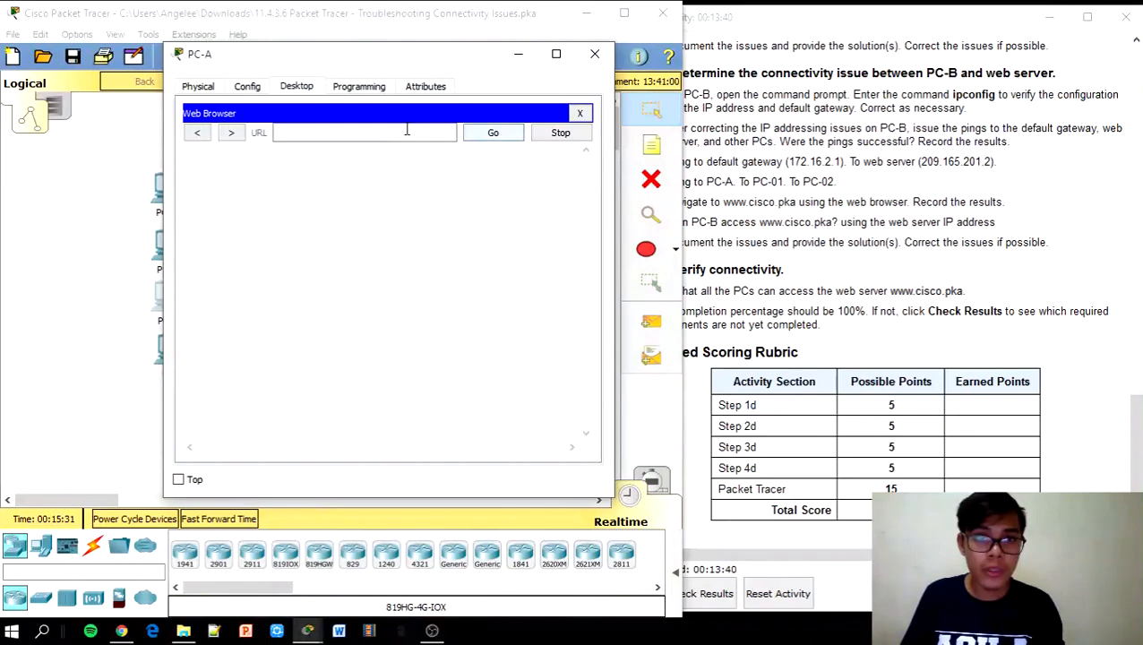
pyautogui.write('www.cisco.pka')
pyautogui.click(491, 135)
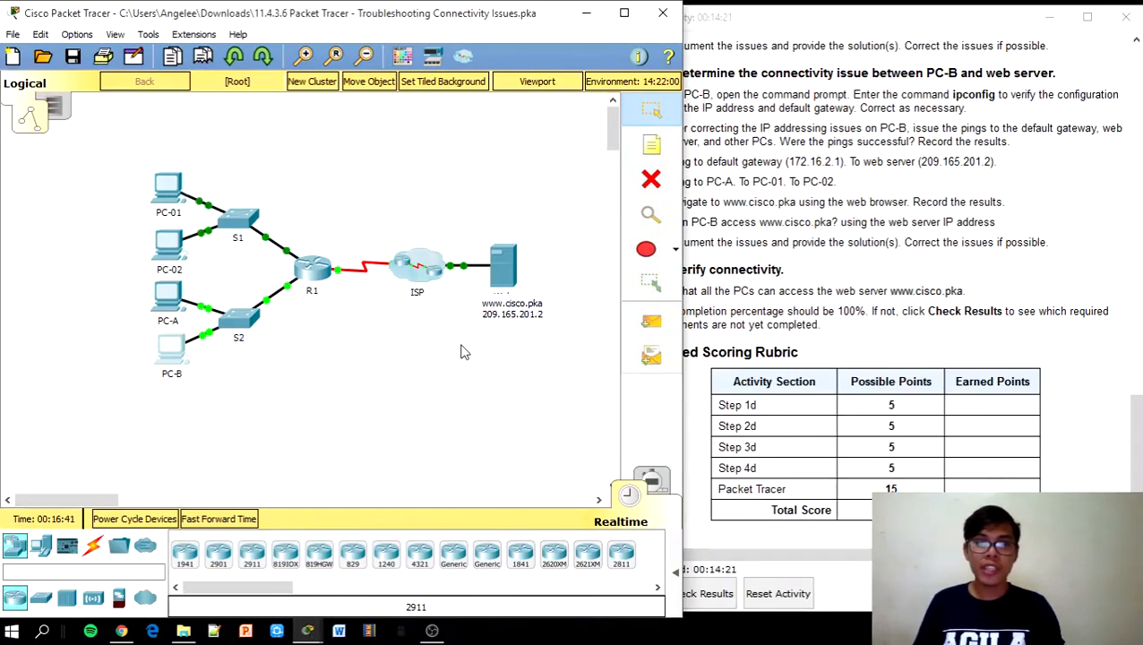
# Move the PT Activity window aside to read Completion 15/15, then back beside the topology
pyautogui.click(825, 22)
pyautogui.moveTo(825, 22); pyautogui.dragTo(300, 22)
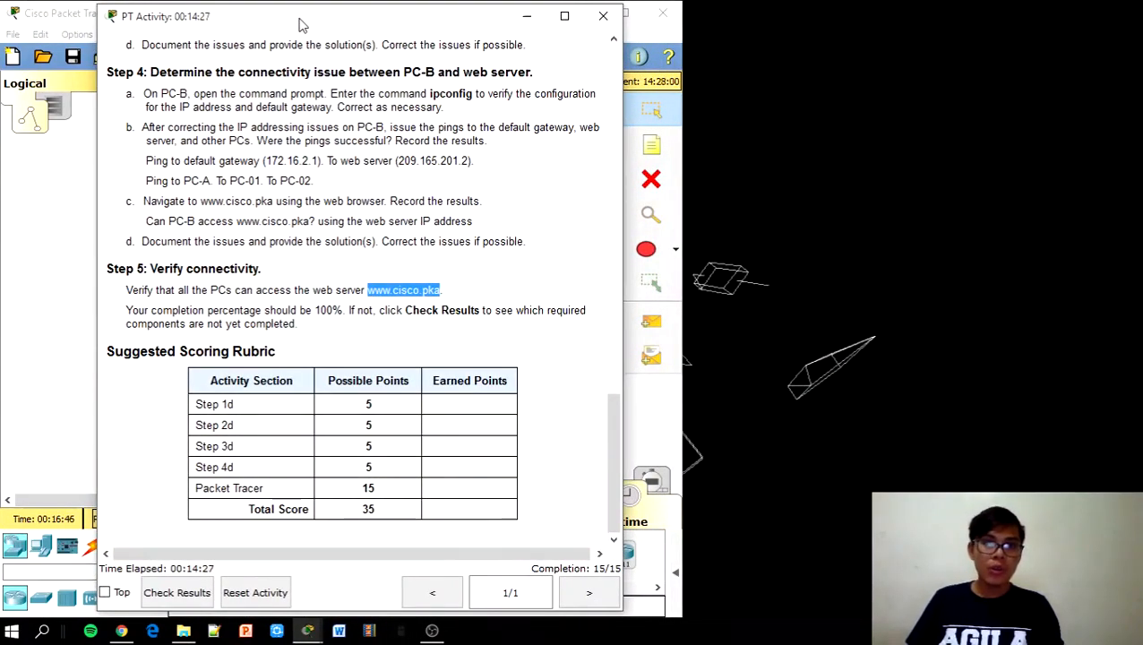
pyautogui.moveTo(300, 23); pyautogui.dragTo(830, 31)
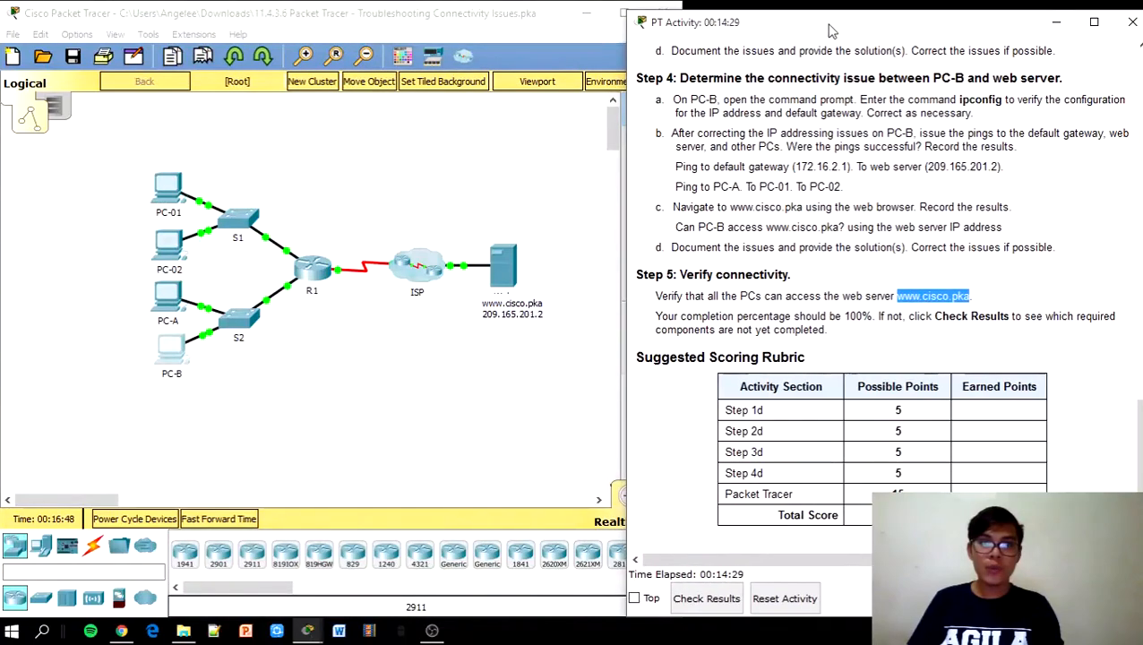